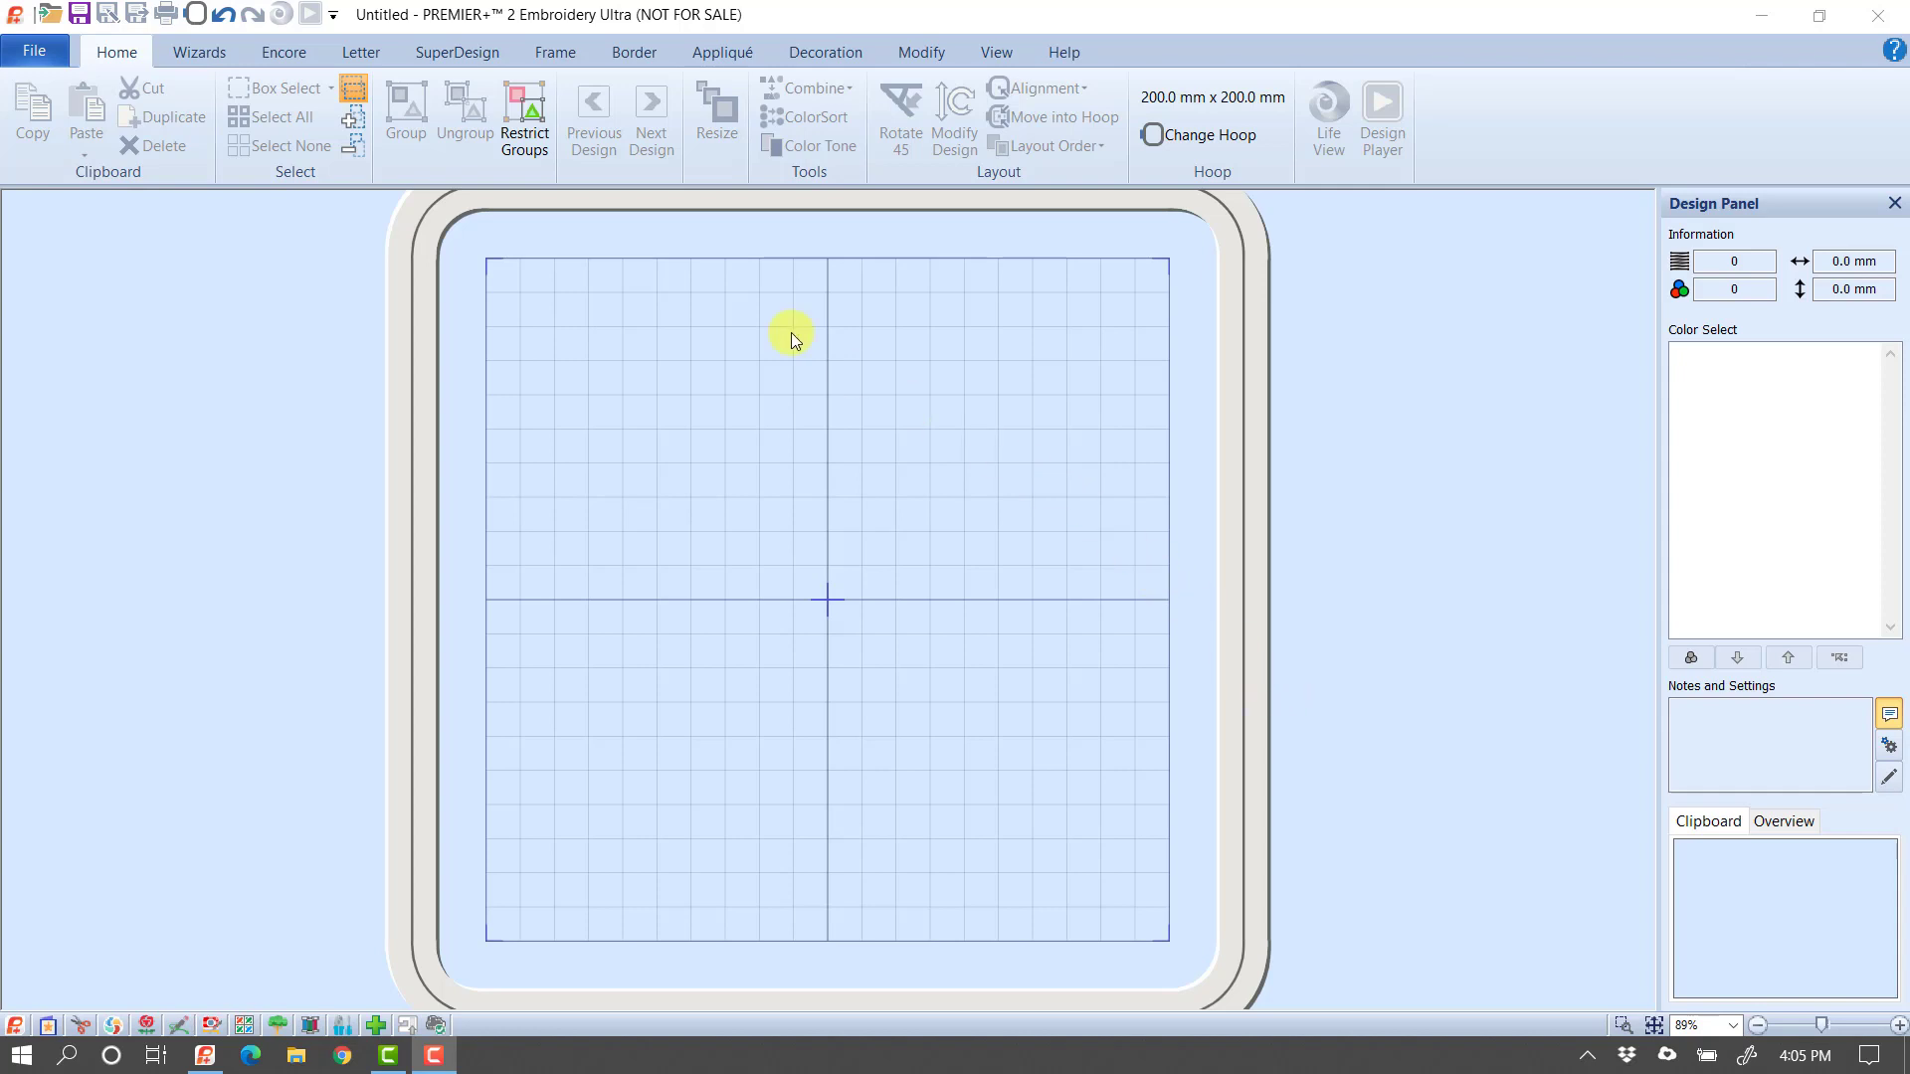
Insert the Yorkshire terrier head from the Animals SuperDesigns at 110 mm and cut it to the clipboard
{"action": "left_click", "coordinate": [459, 52]}
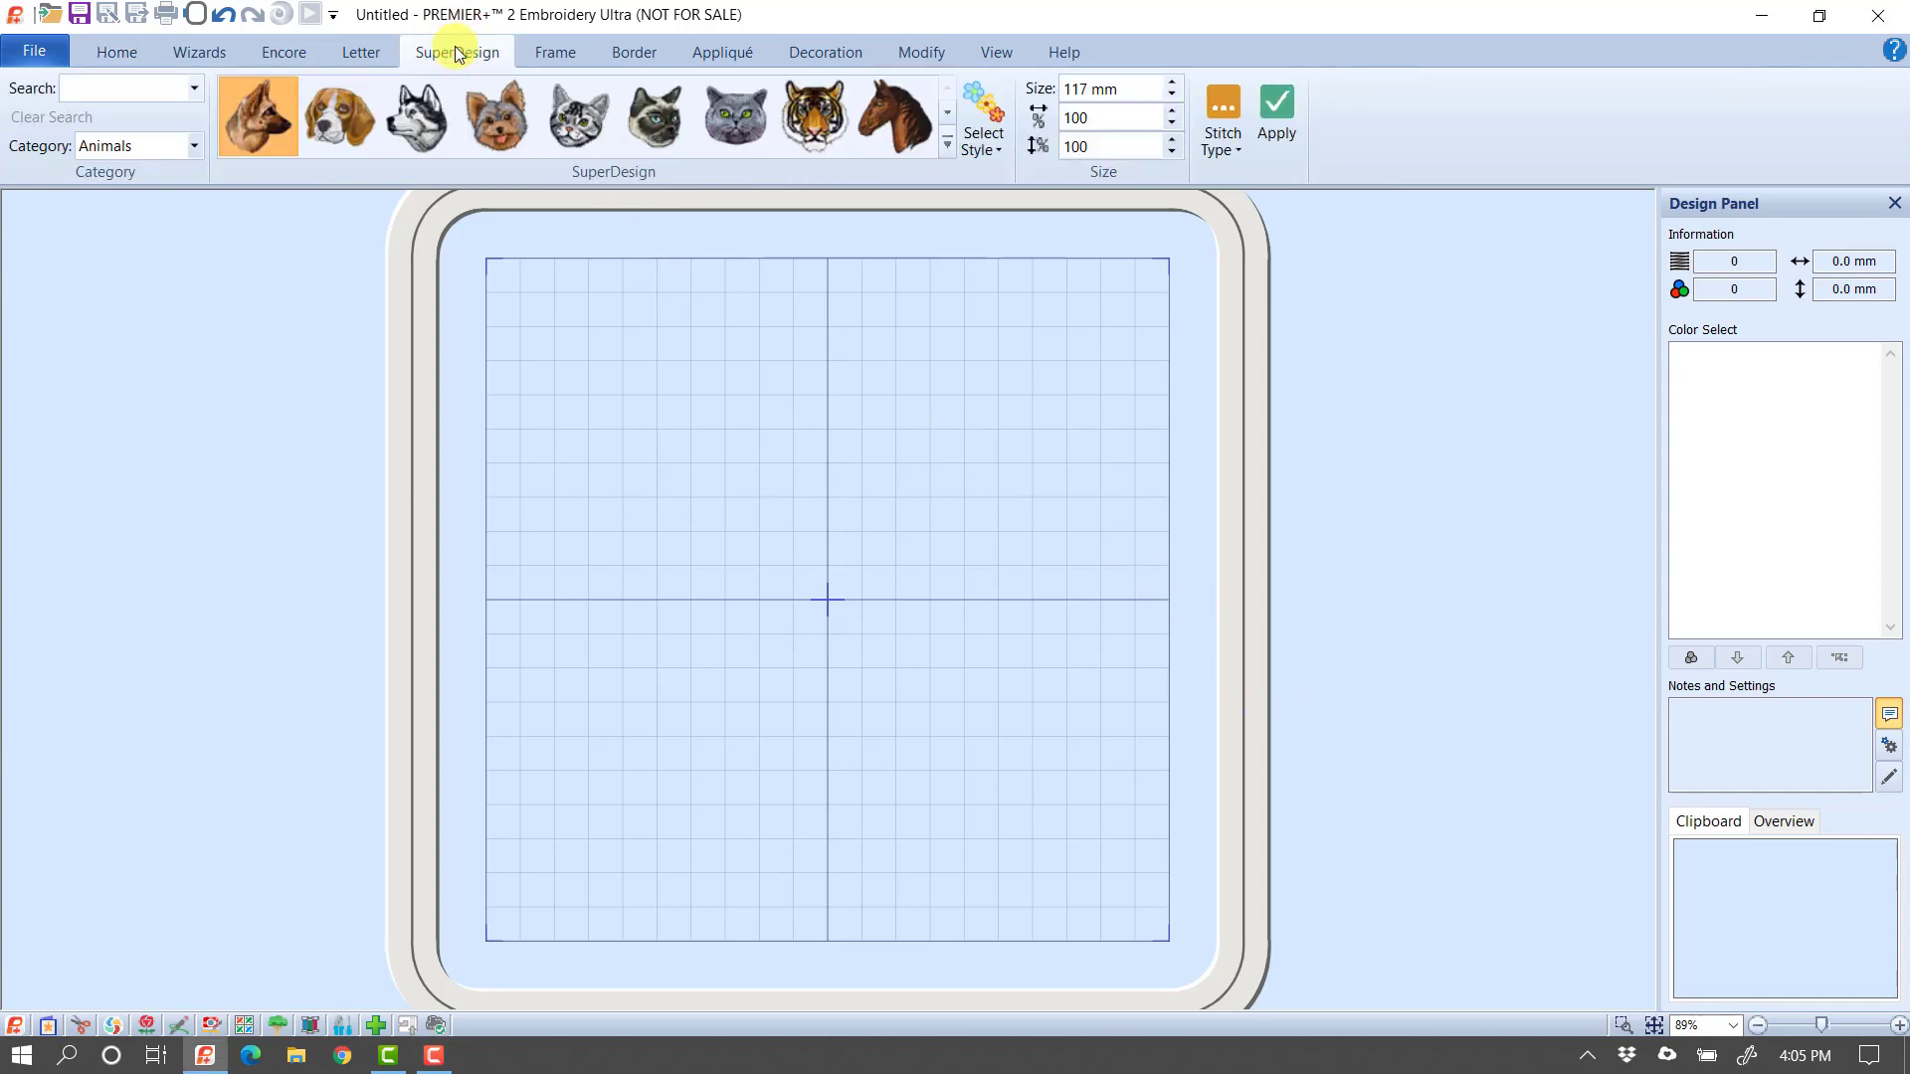
{"action": "left_click", "coordinate": [489, 115]}
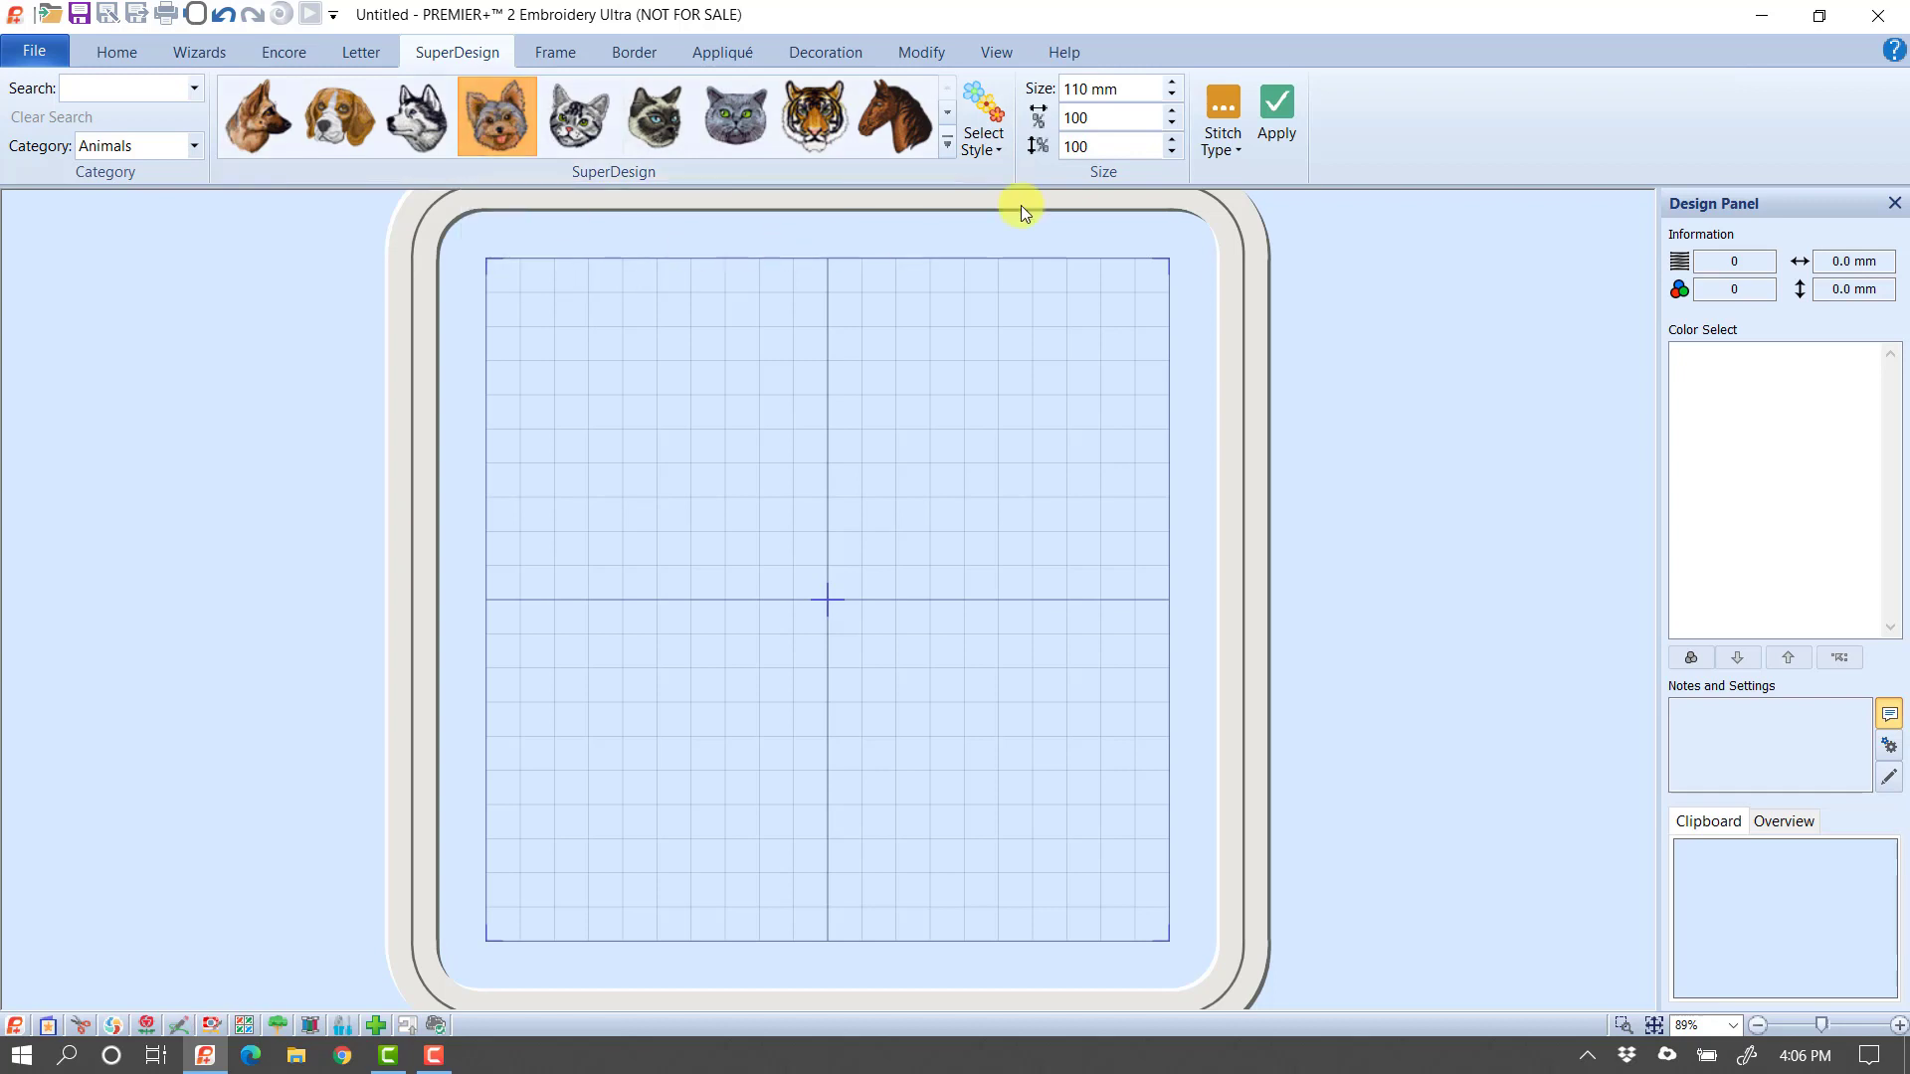
{"action": "left_click", "coordinate": [1271, 117]}
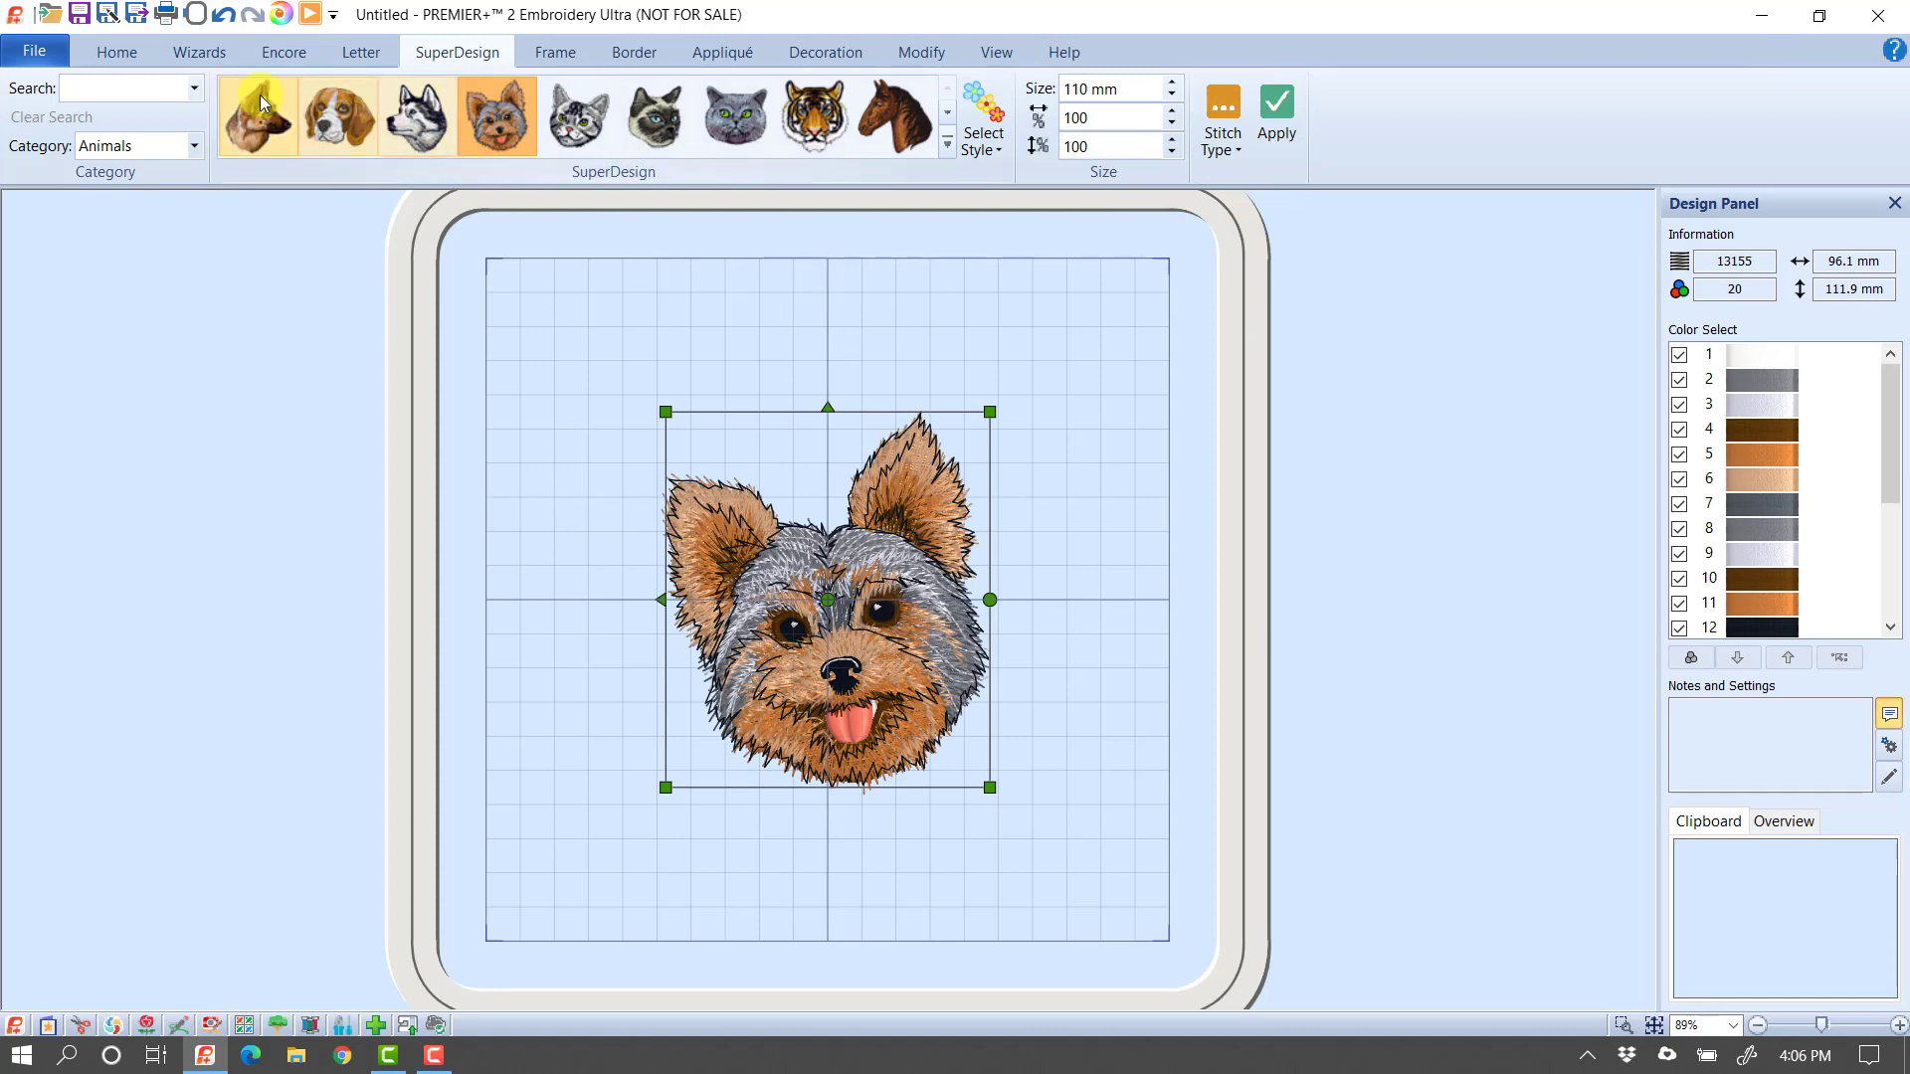
{"action": "left_click", "coordinate": [117, 52]}
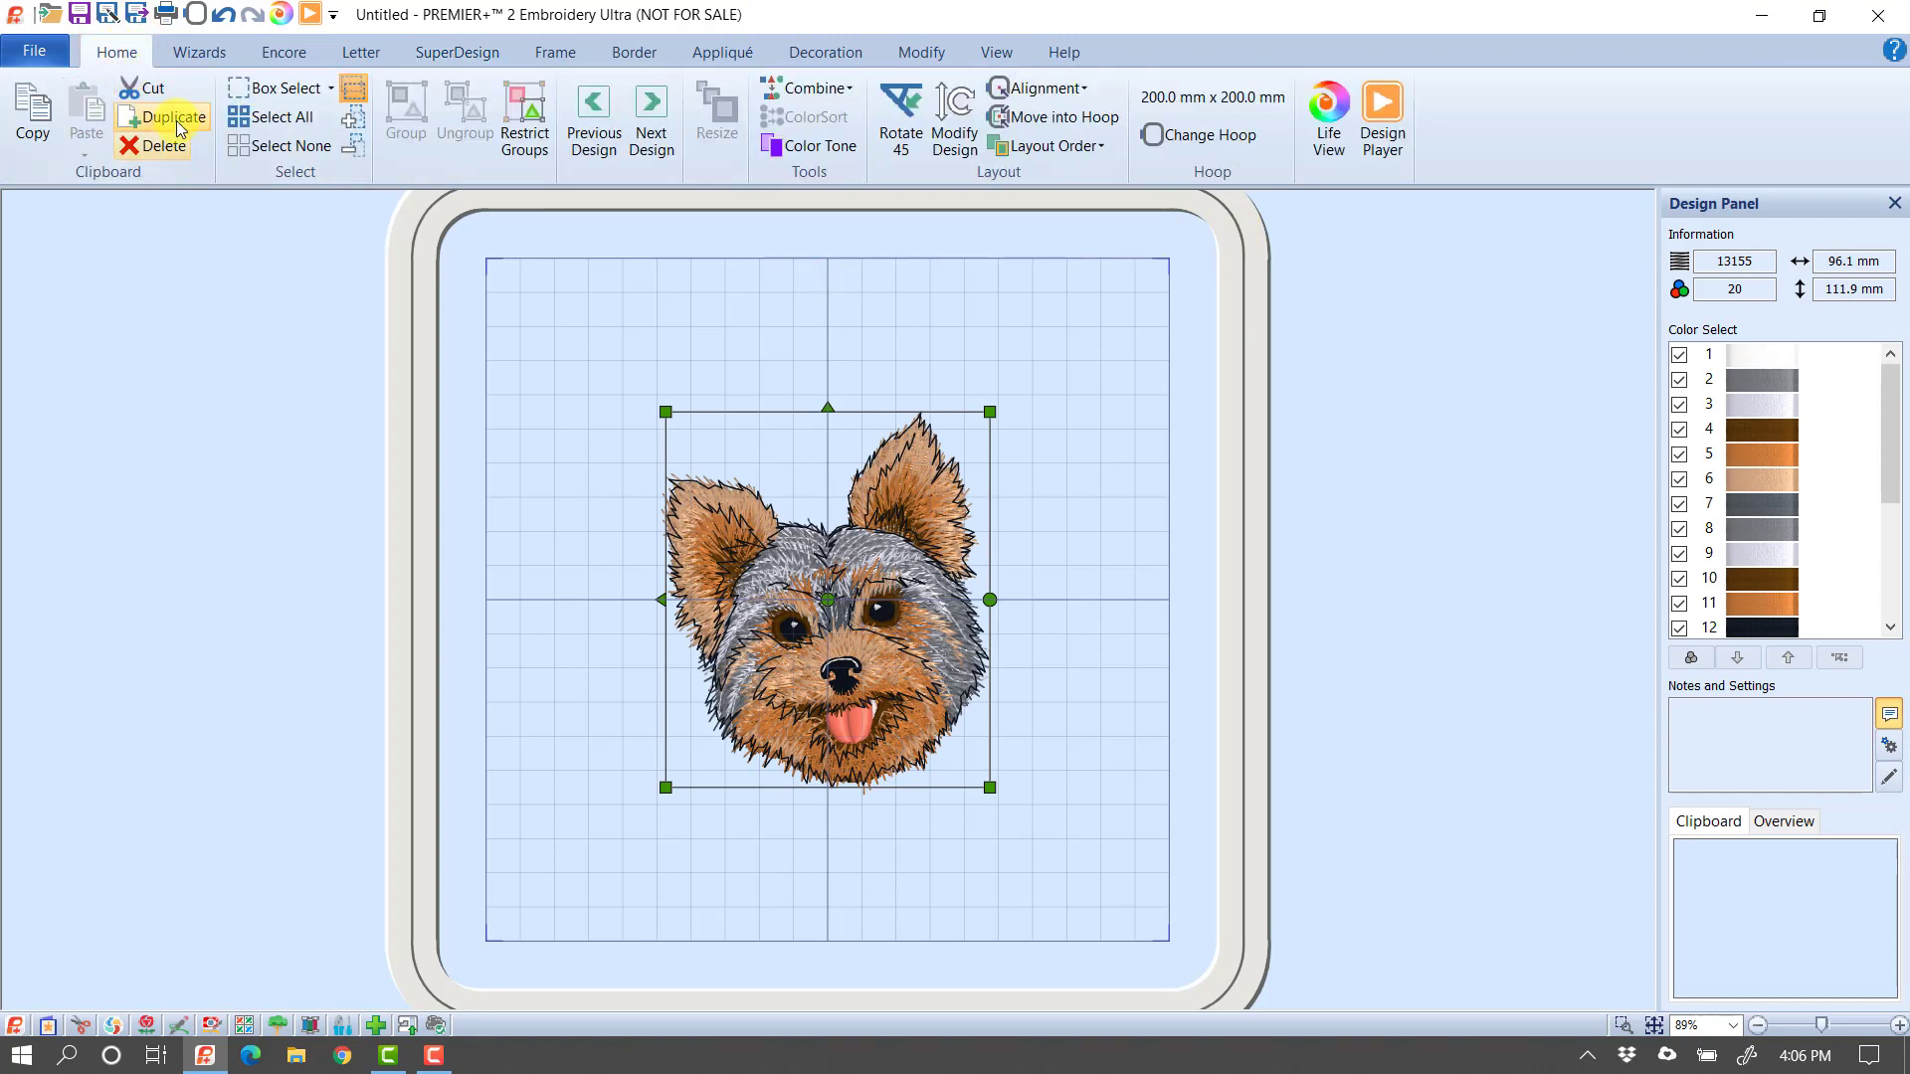
{"action": "left_click", "coordinate": [150, 89]}
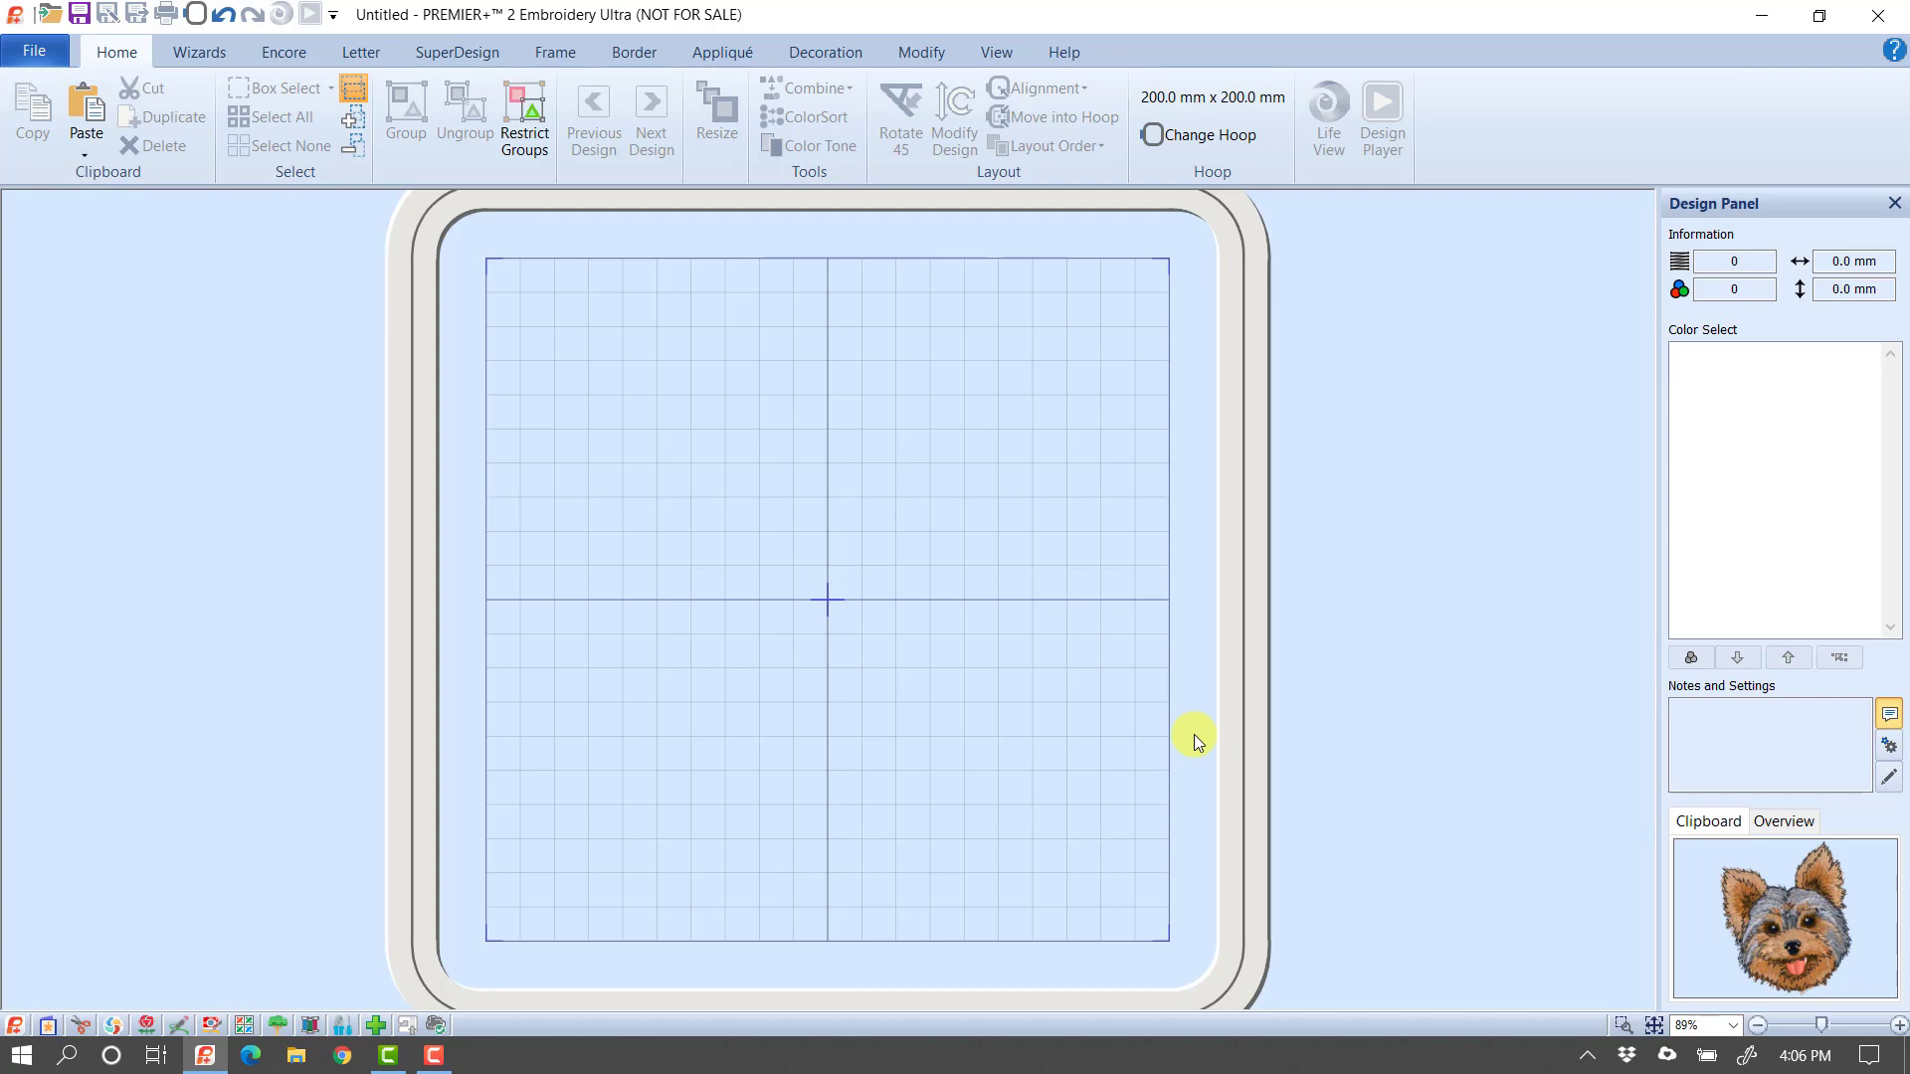
Start the Quilt Block wizard with the Filled Quilt Block; Inner Embroidery style
{"action": "left_click", "coordinate": [199, 52]}
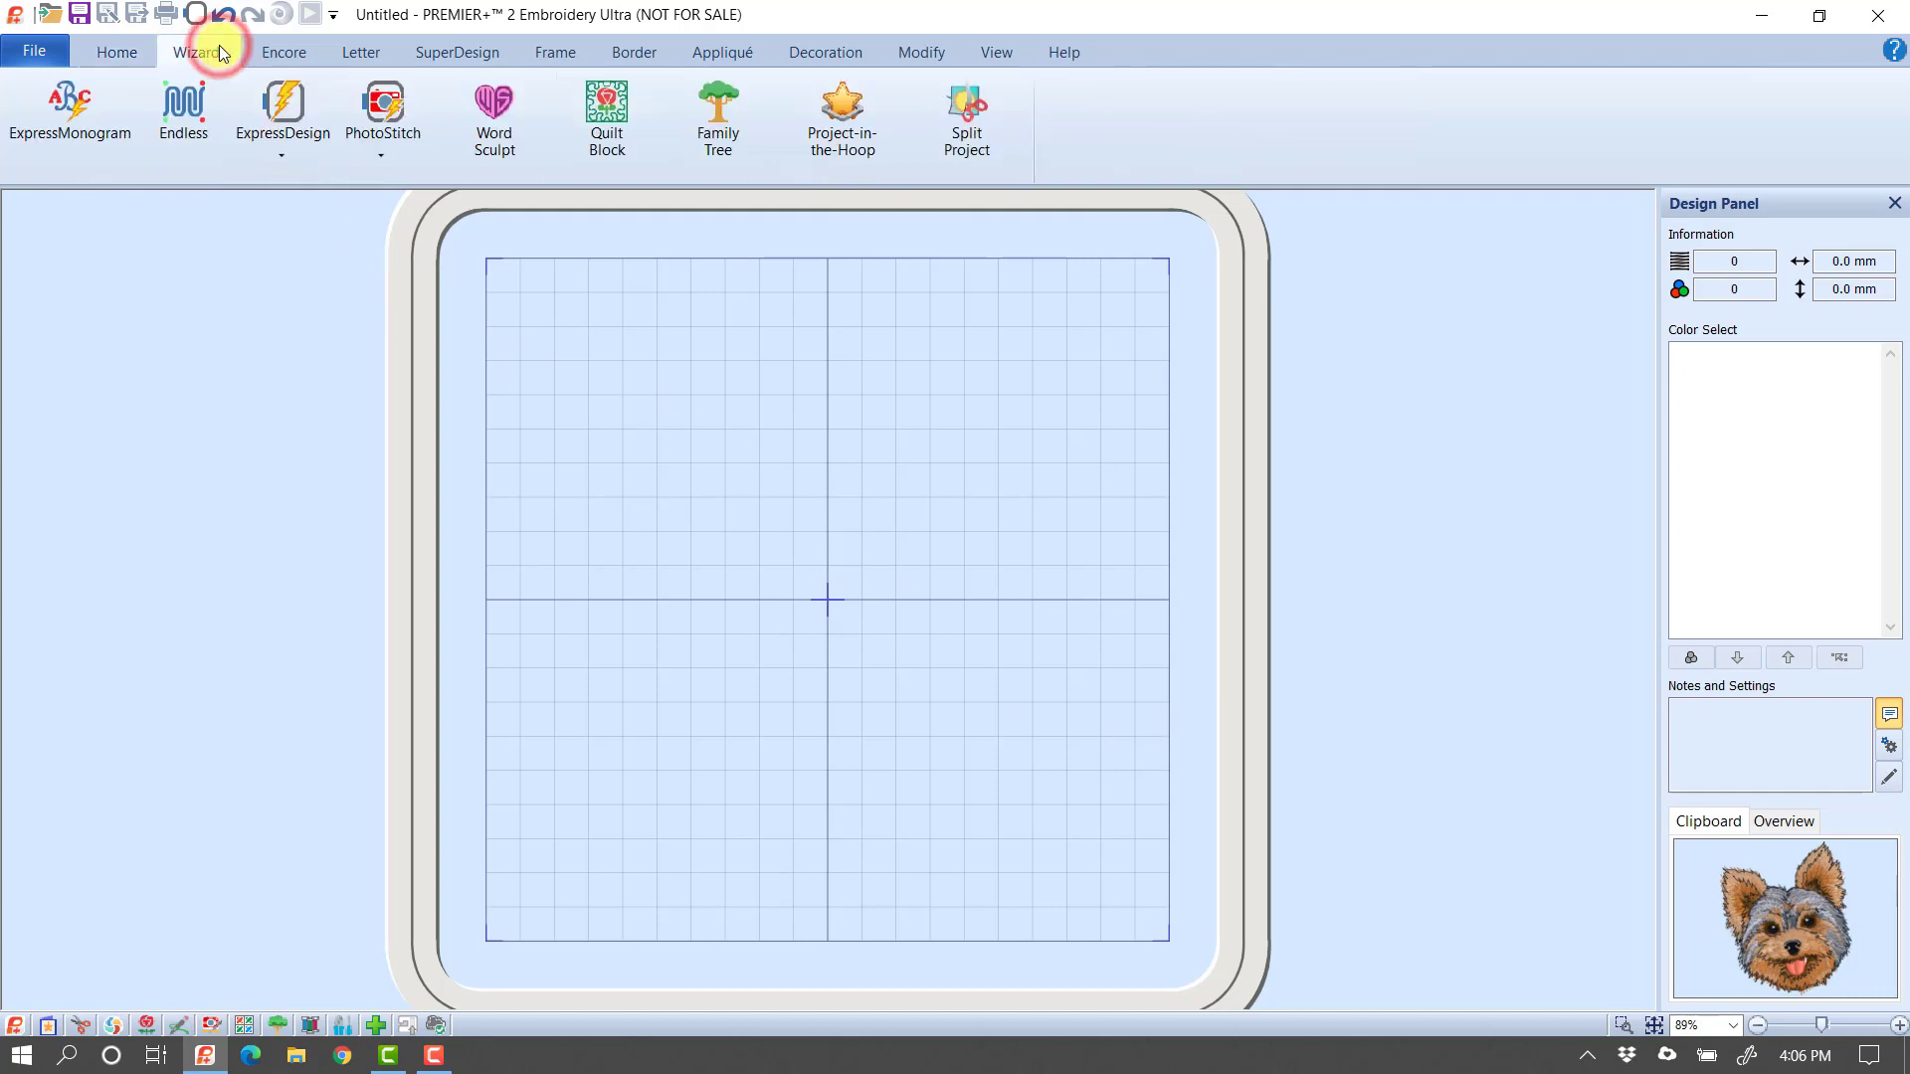
{"action": "left_click", "coordinate": [592, 135]}
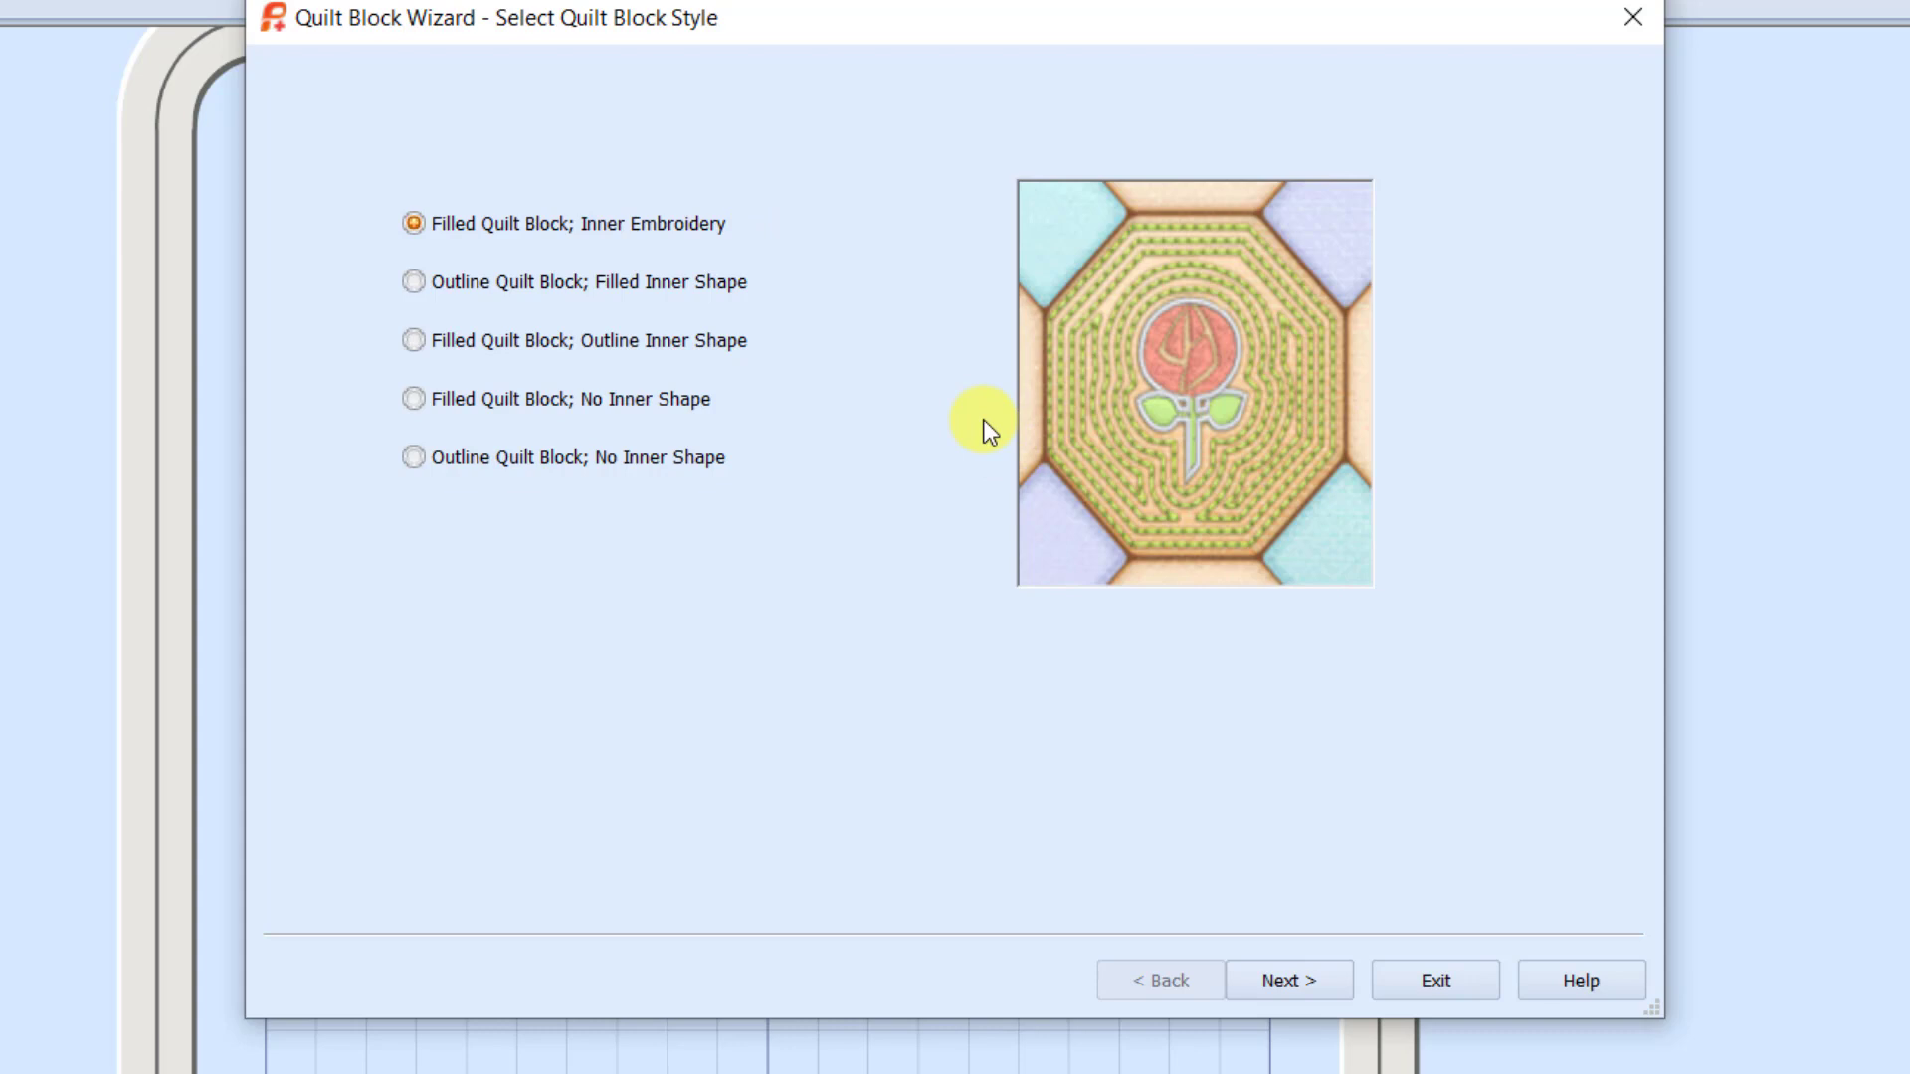
{"action": "left_click", "coordinate": [1258, 977]}
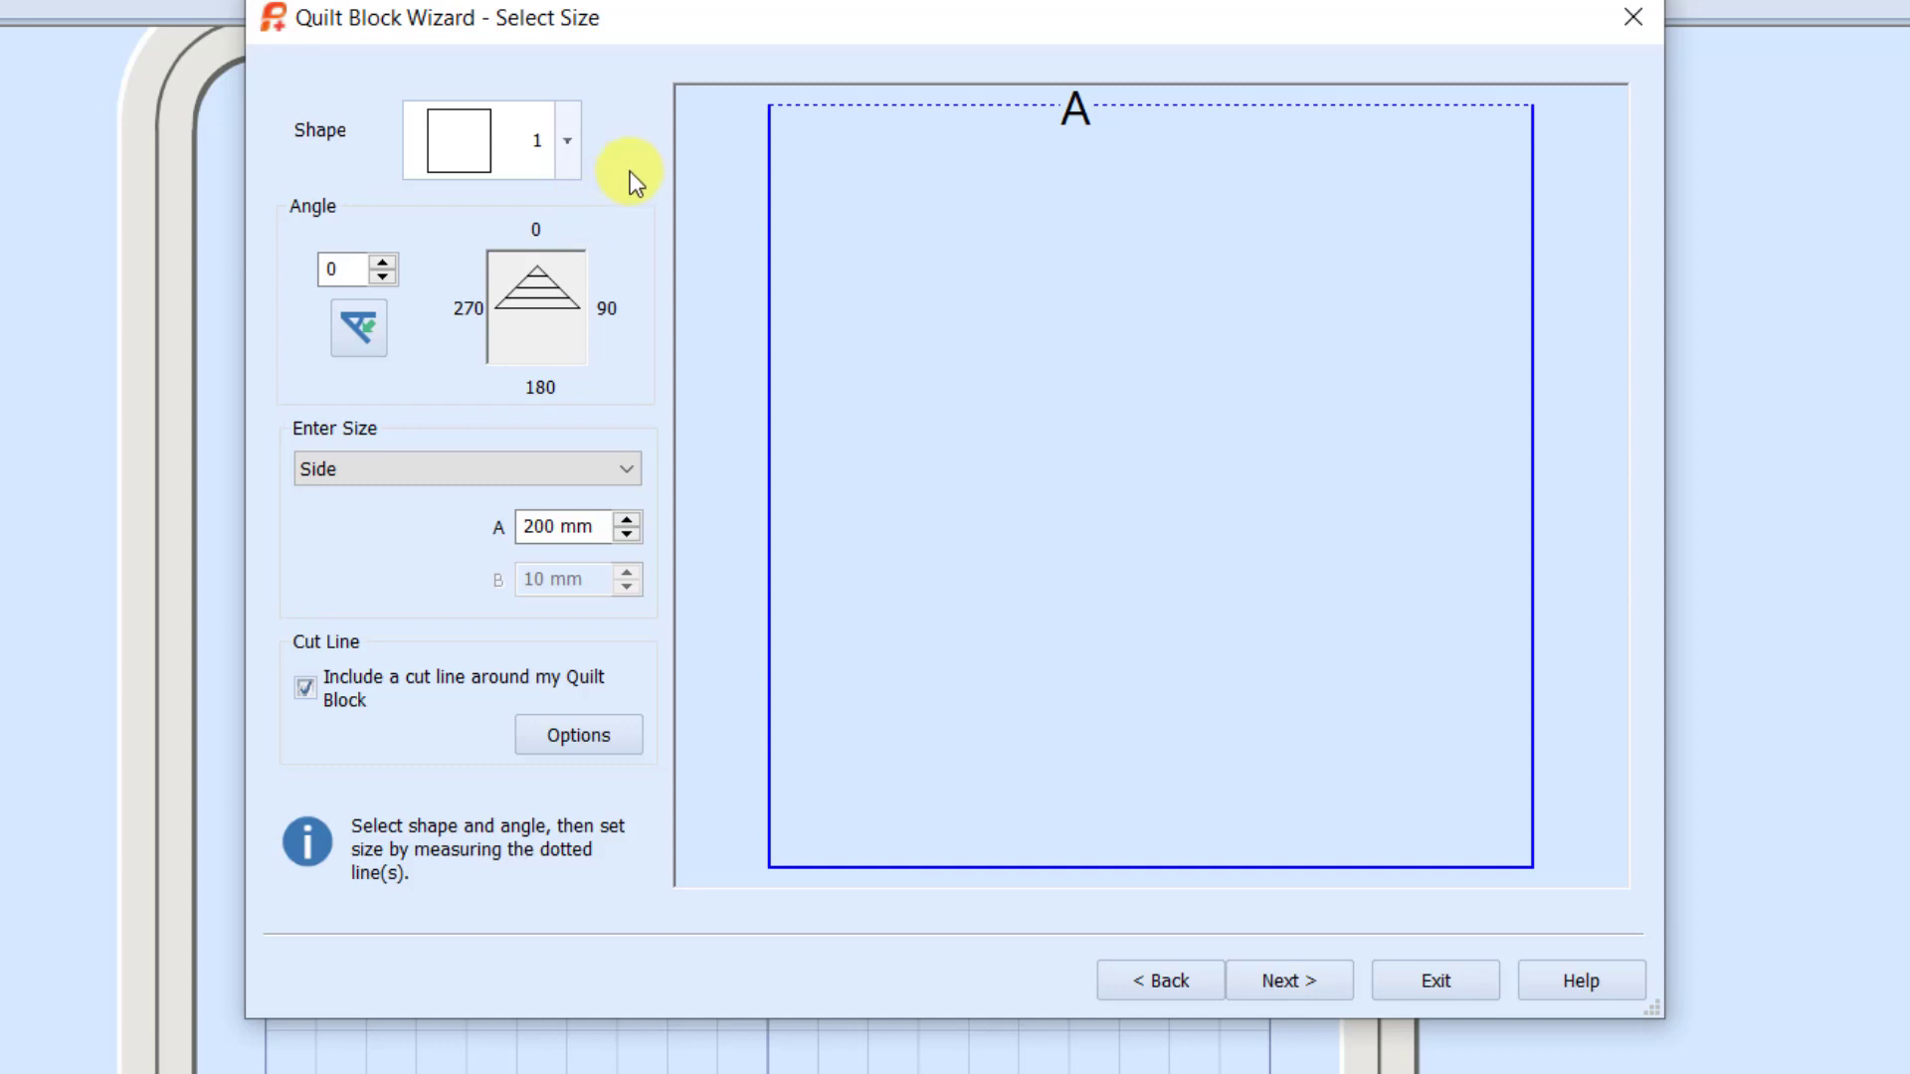
Choose square shape 1 for the quilt block and set side A to 6"
{"action": "left_click", "coordinate": [567, 145]}
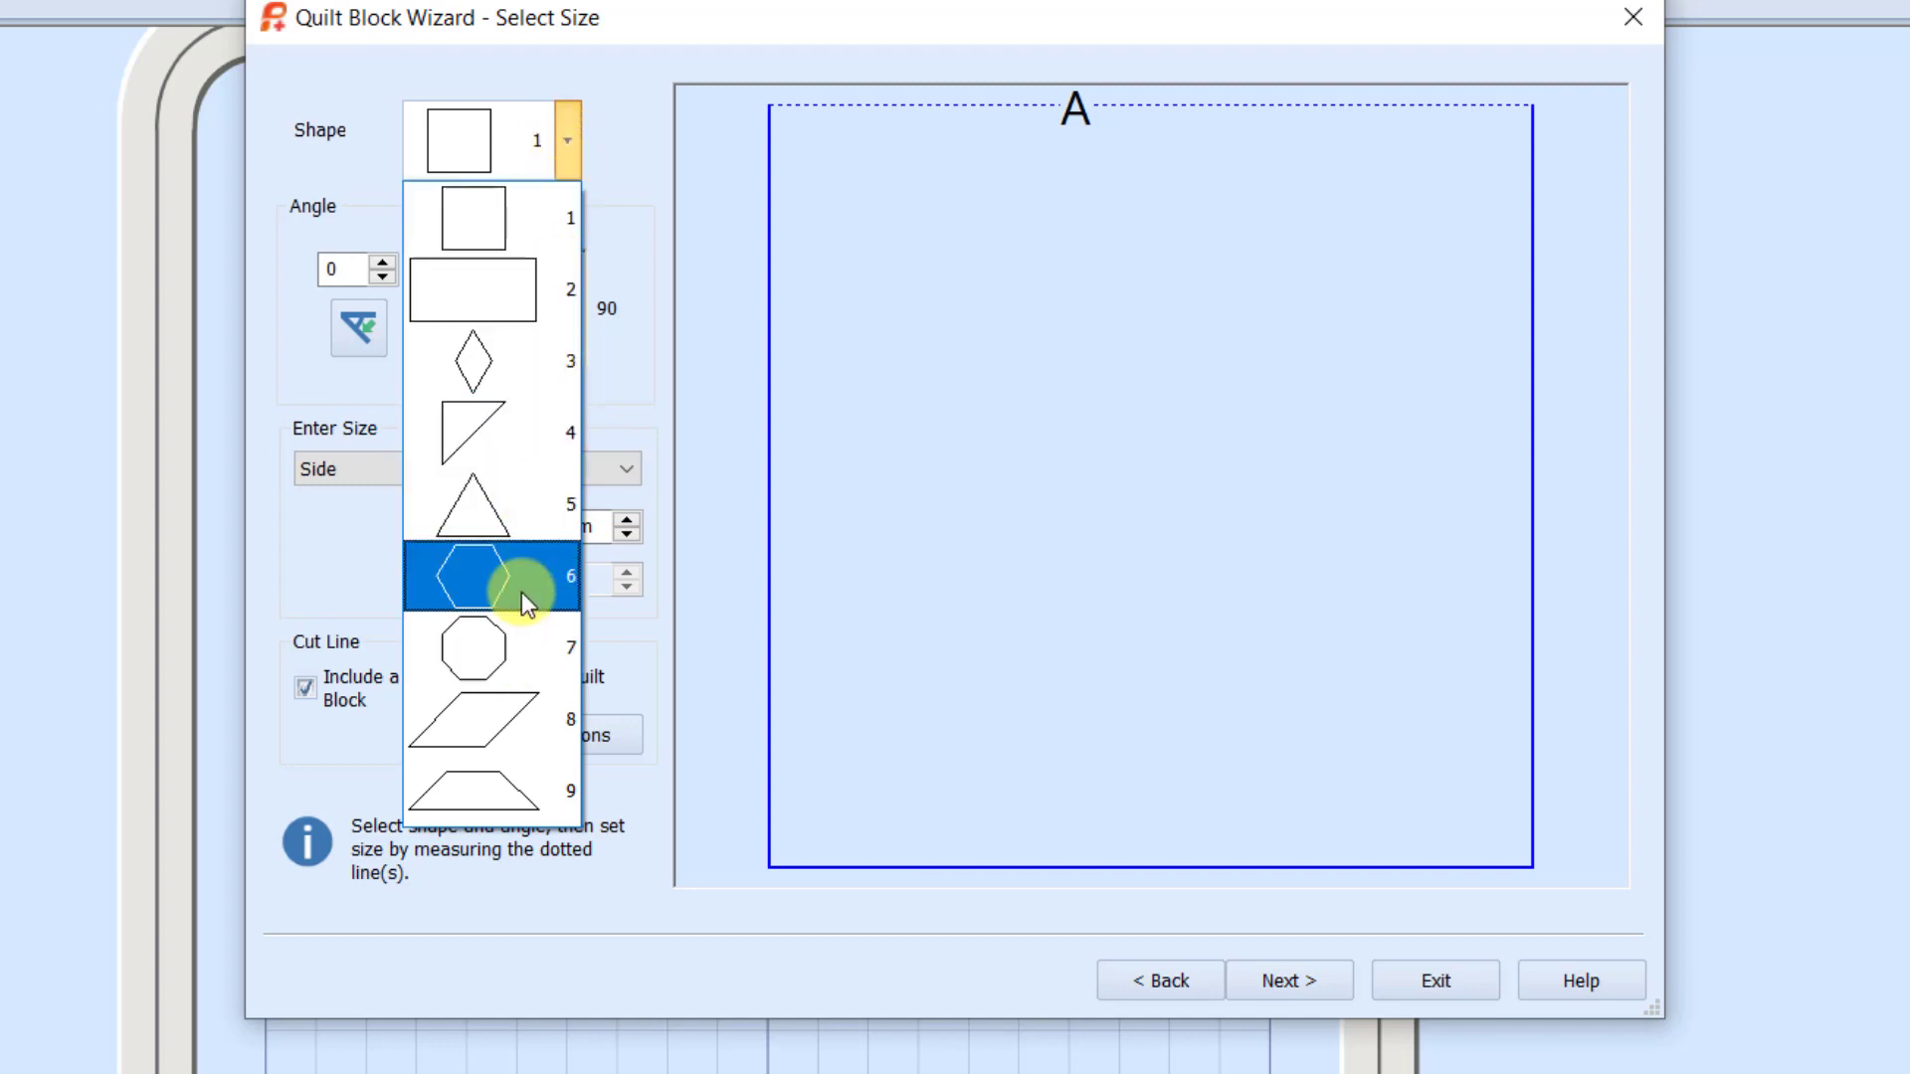
{"action": "left_click", "coordinate": [569, 221]}
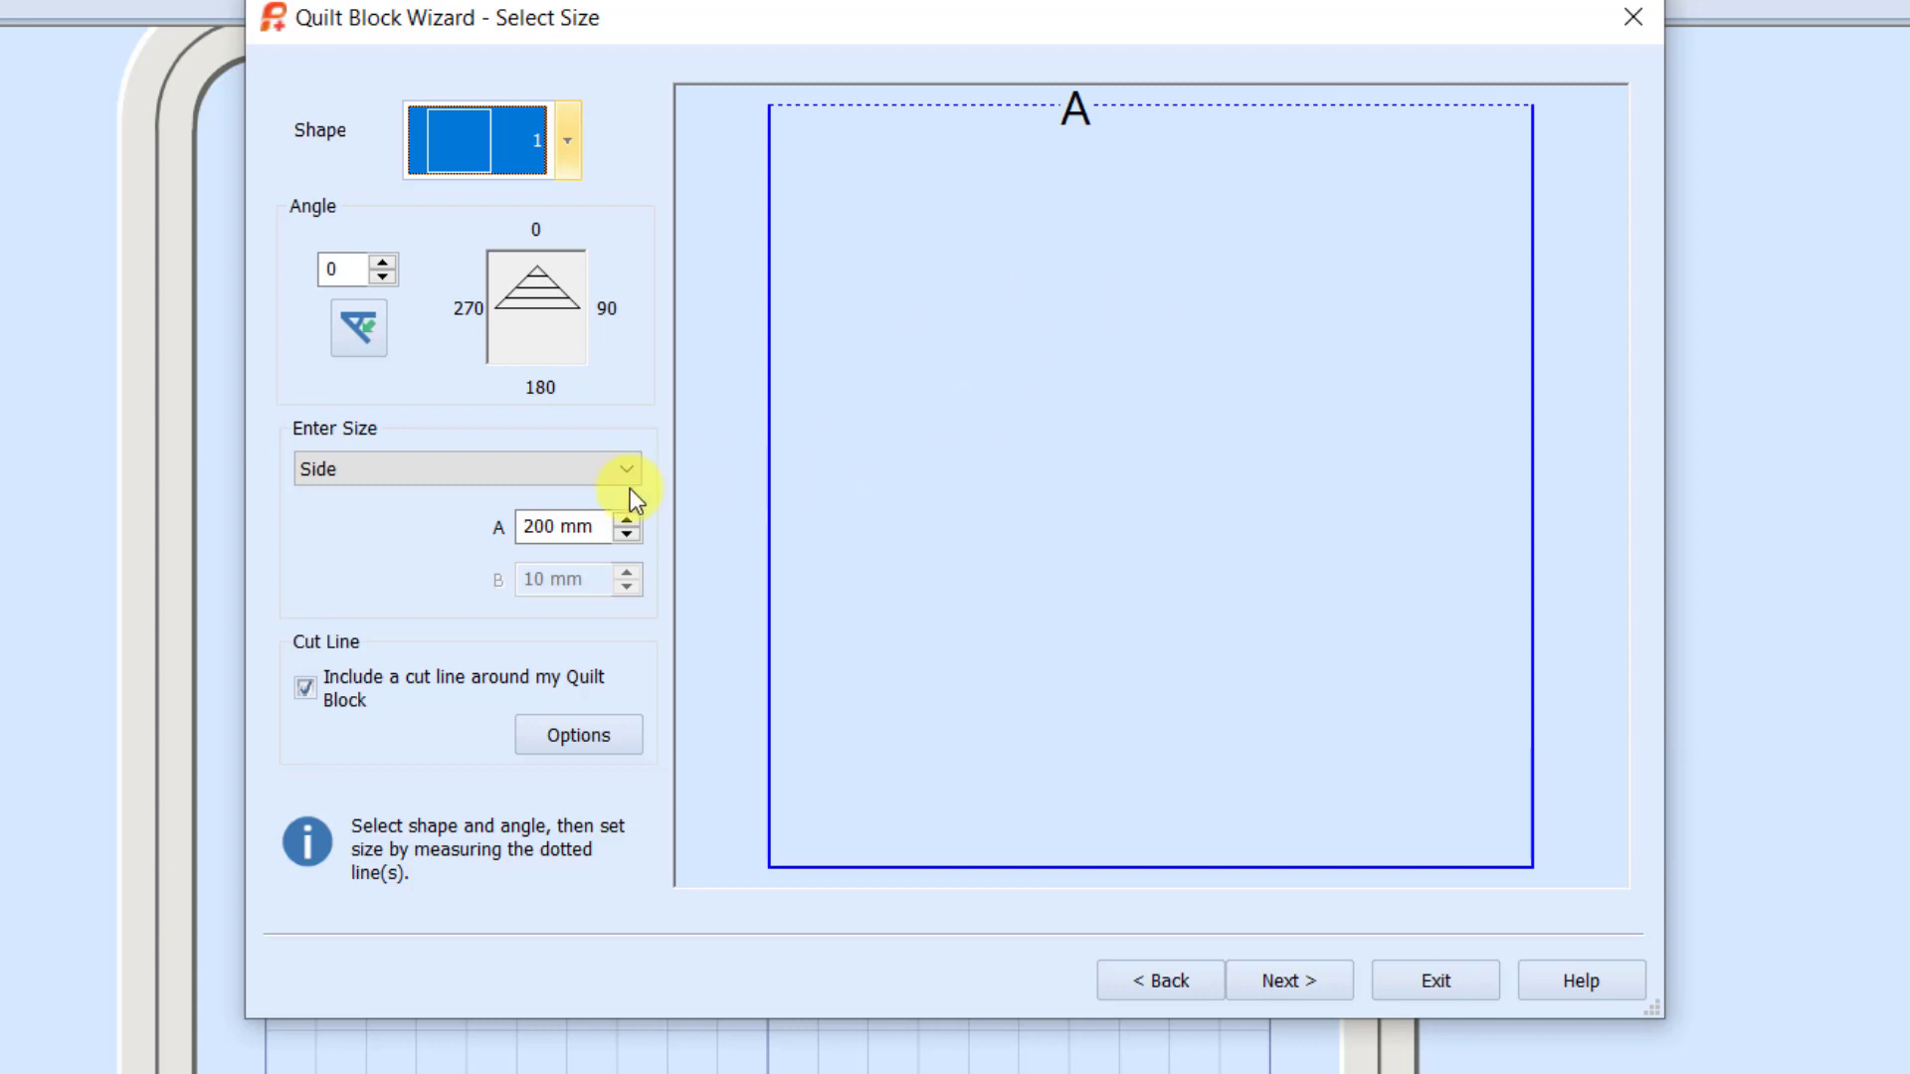
{"action": "left_click", "coordinate": [562, 526]}
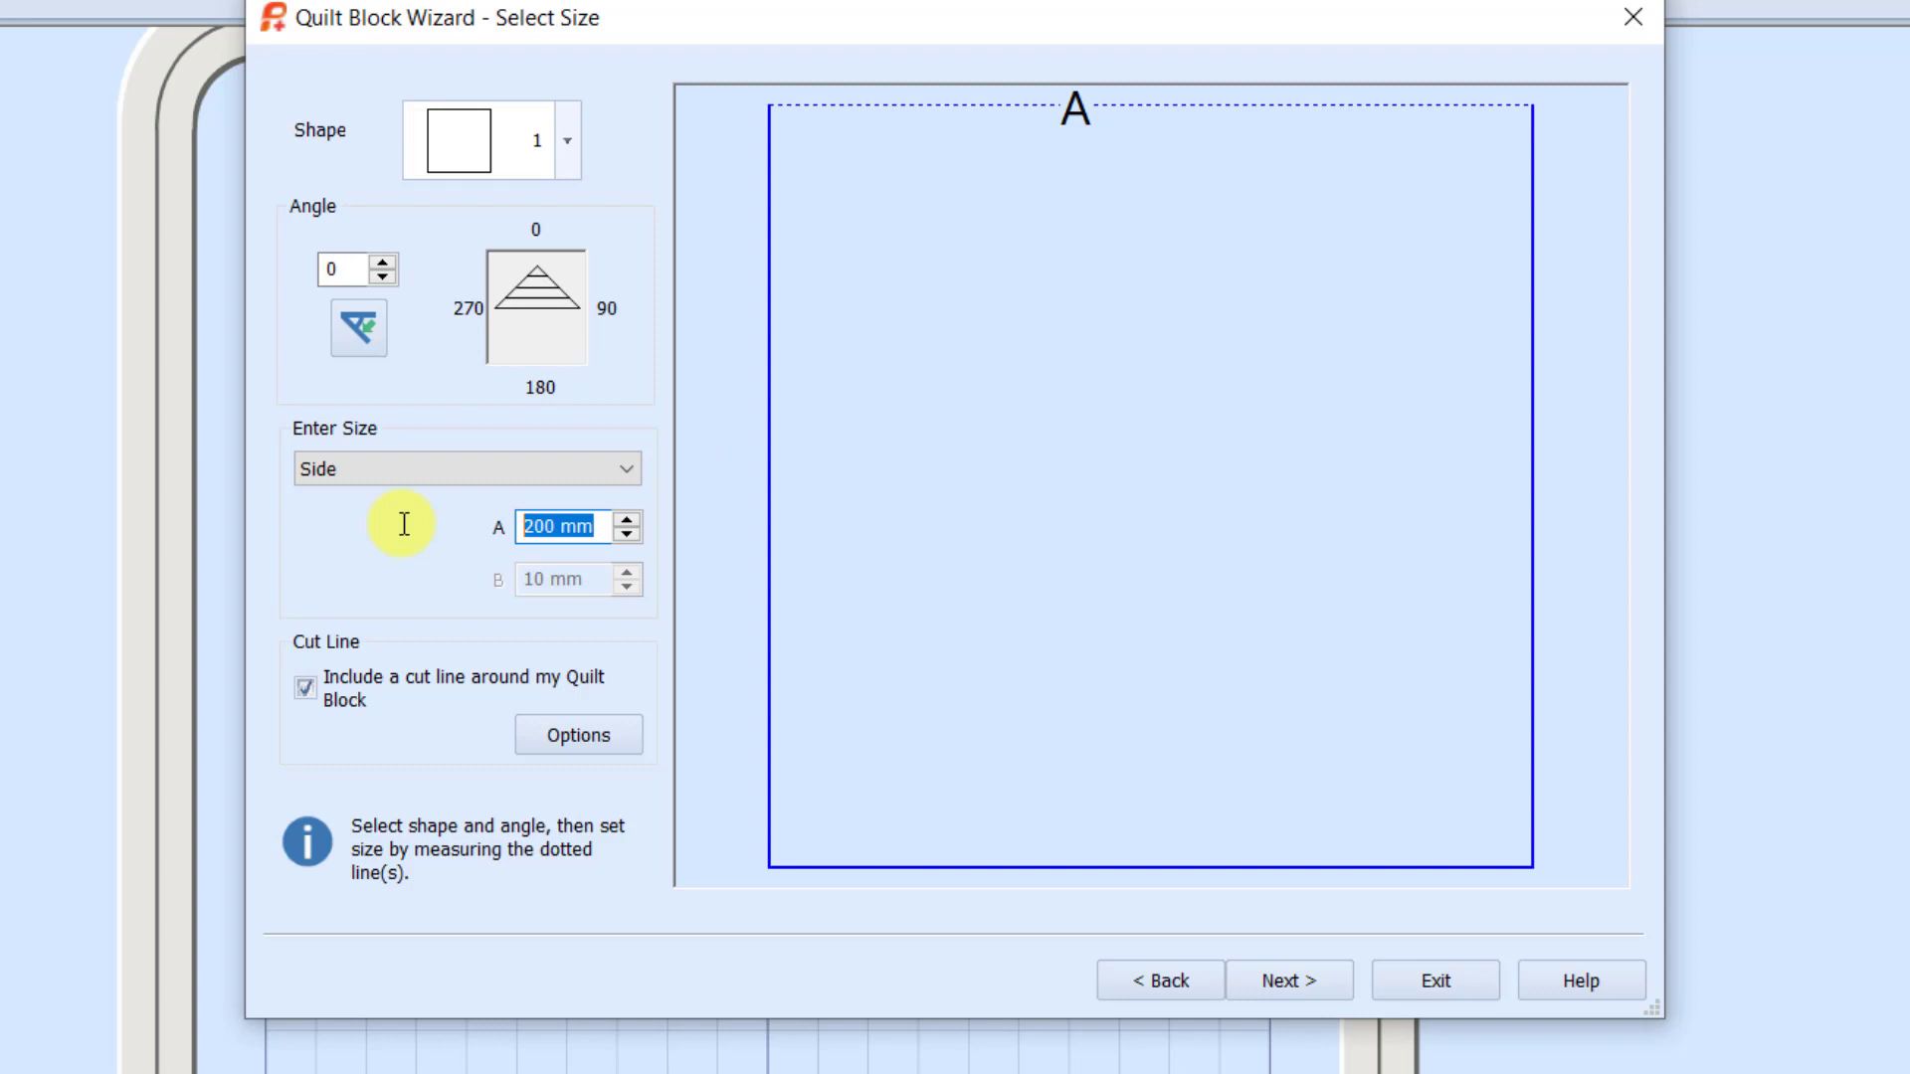
{"action": "type", "text": "6\""}
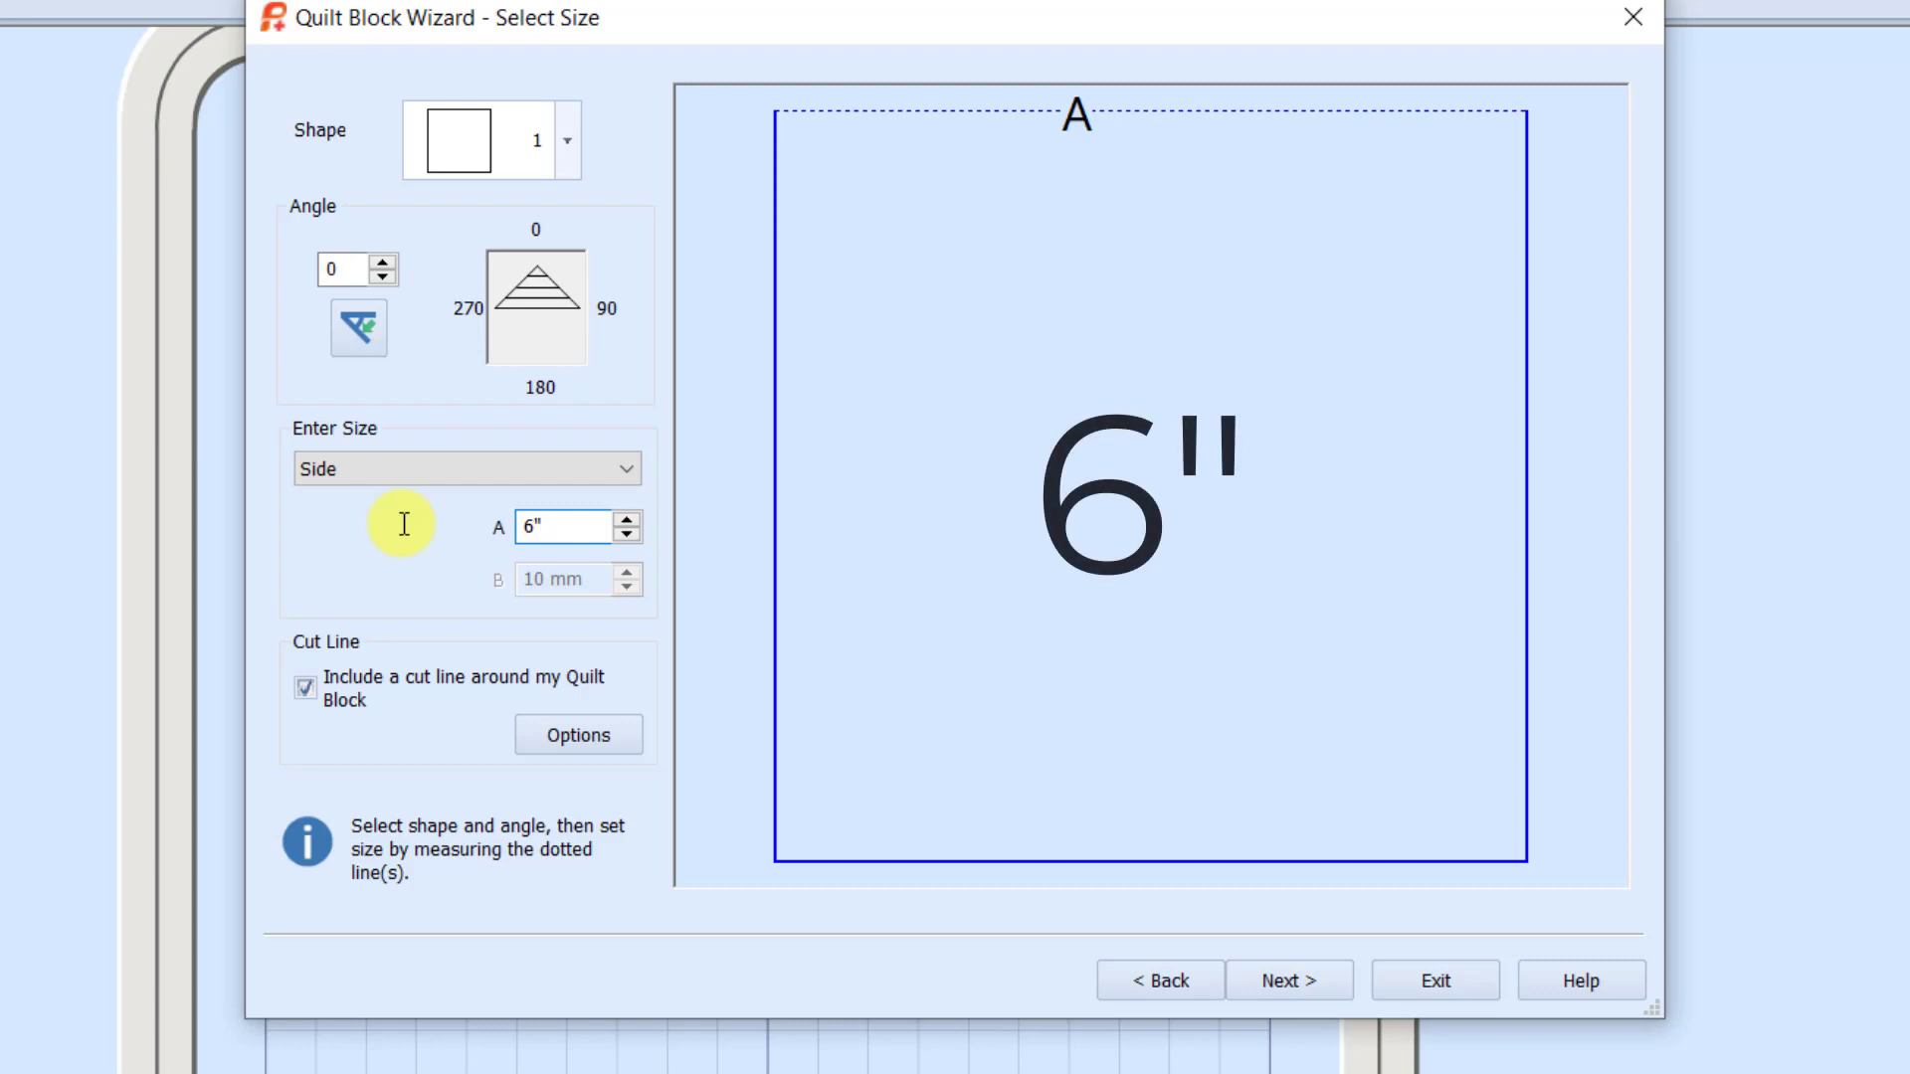
{"action": "key", "text": "Tab"}
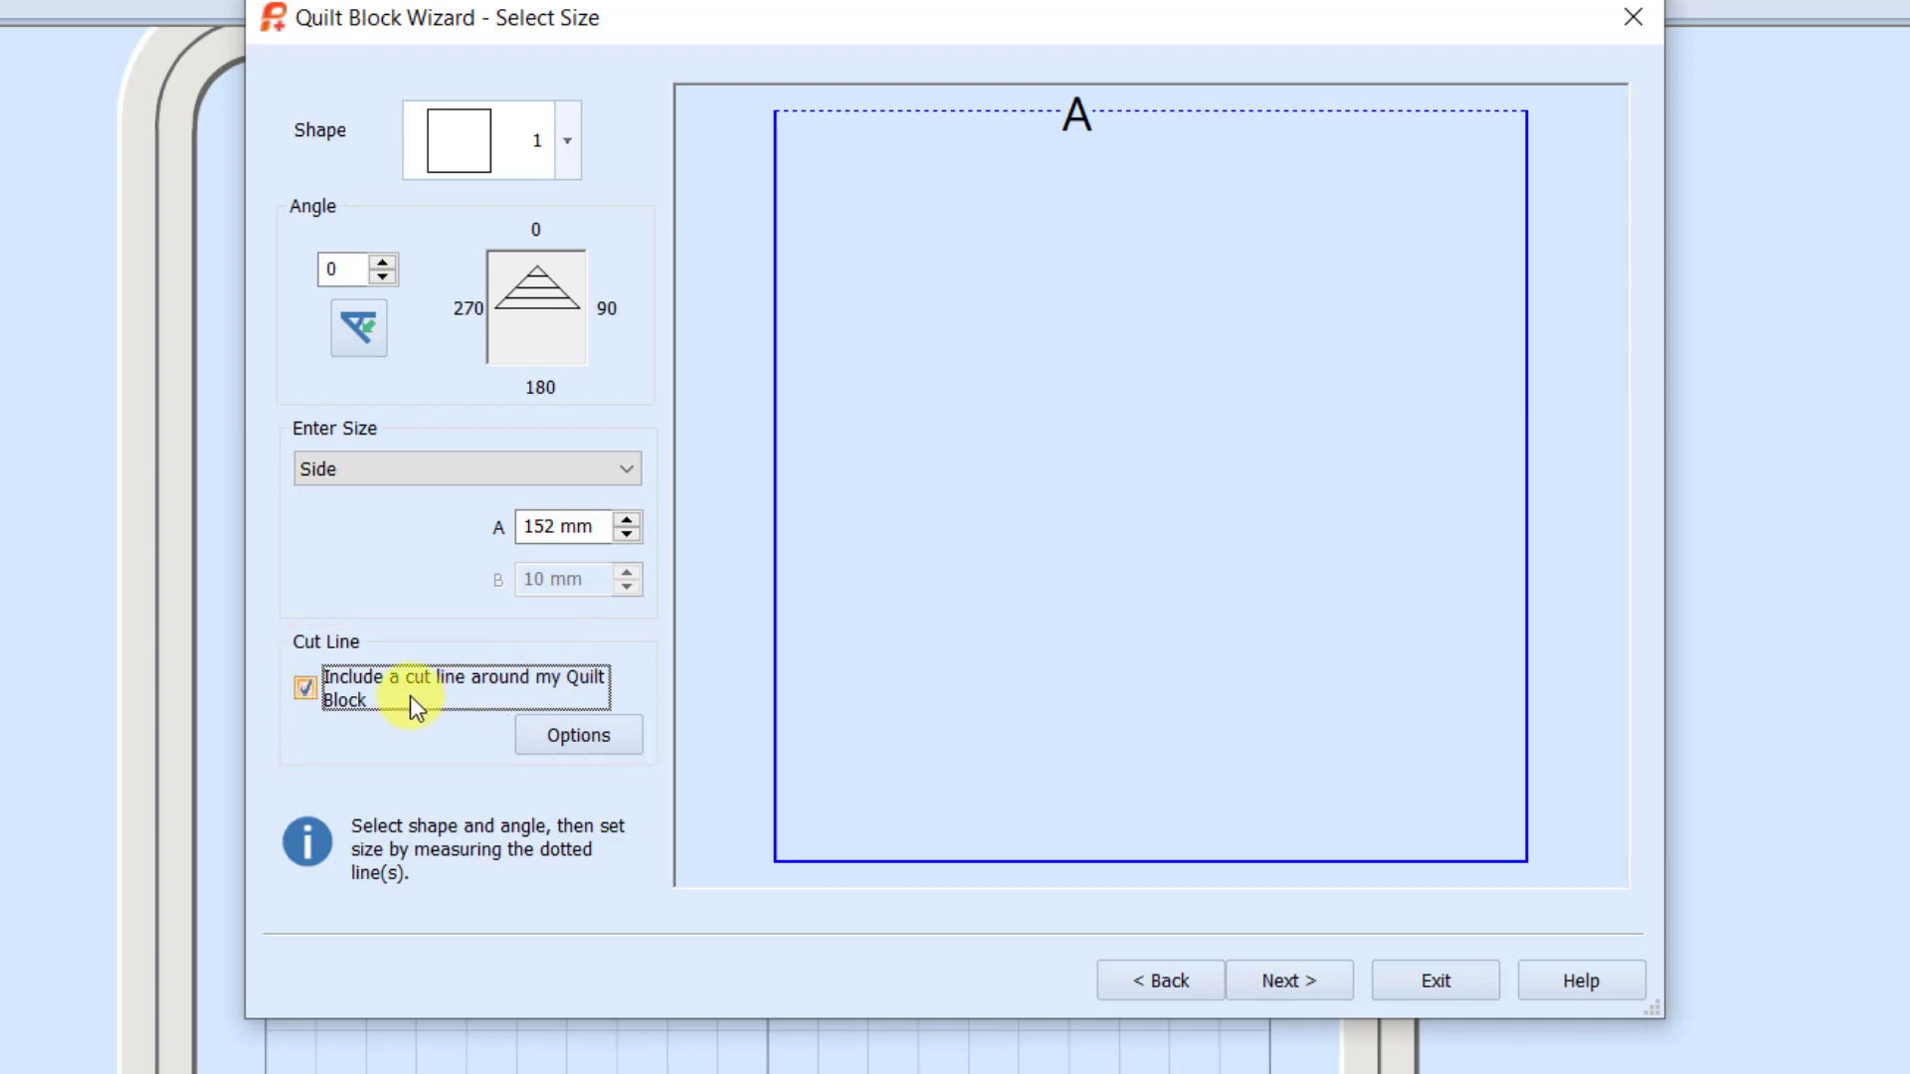
Set the quilt block's cut line margin to .25", keeping the 3.0 mm stitch length
{"action": "left_click", "coordinate": [583, 737]}
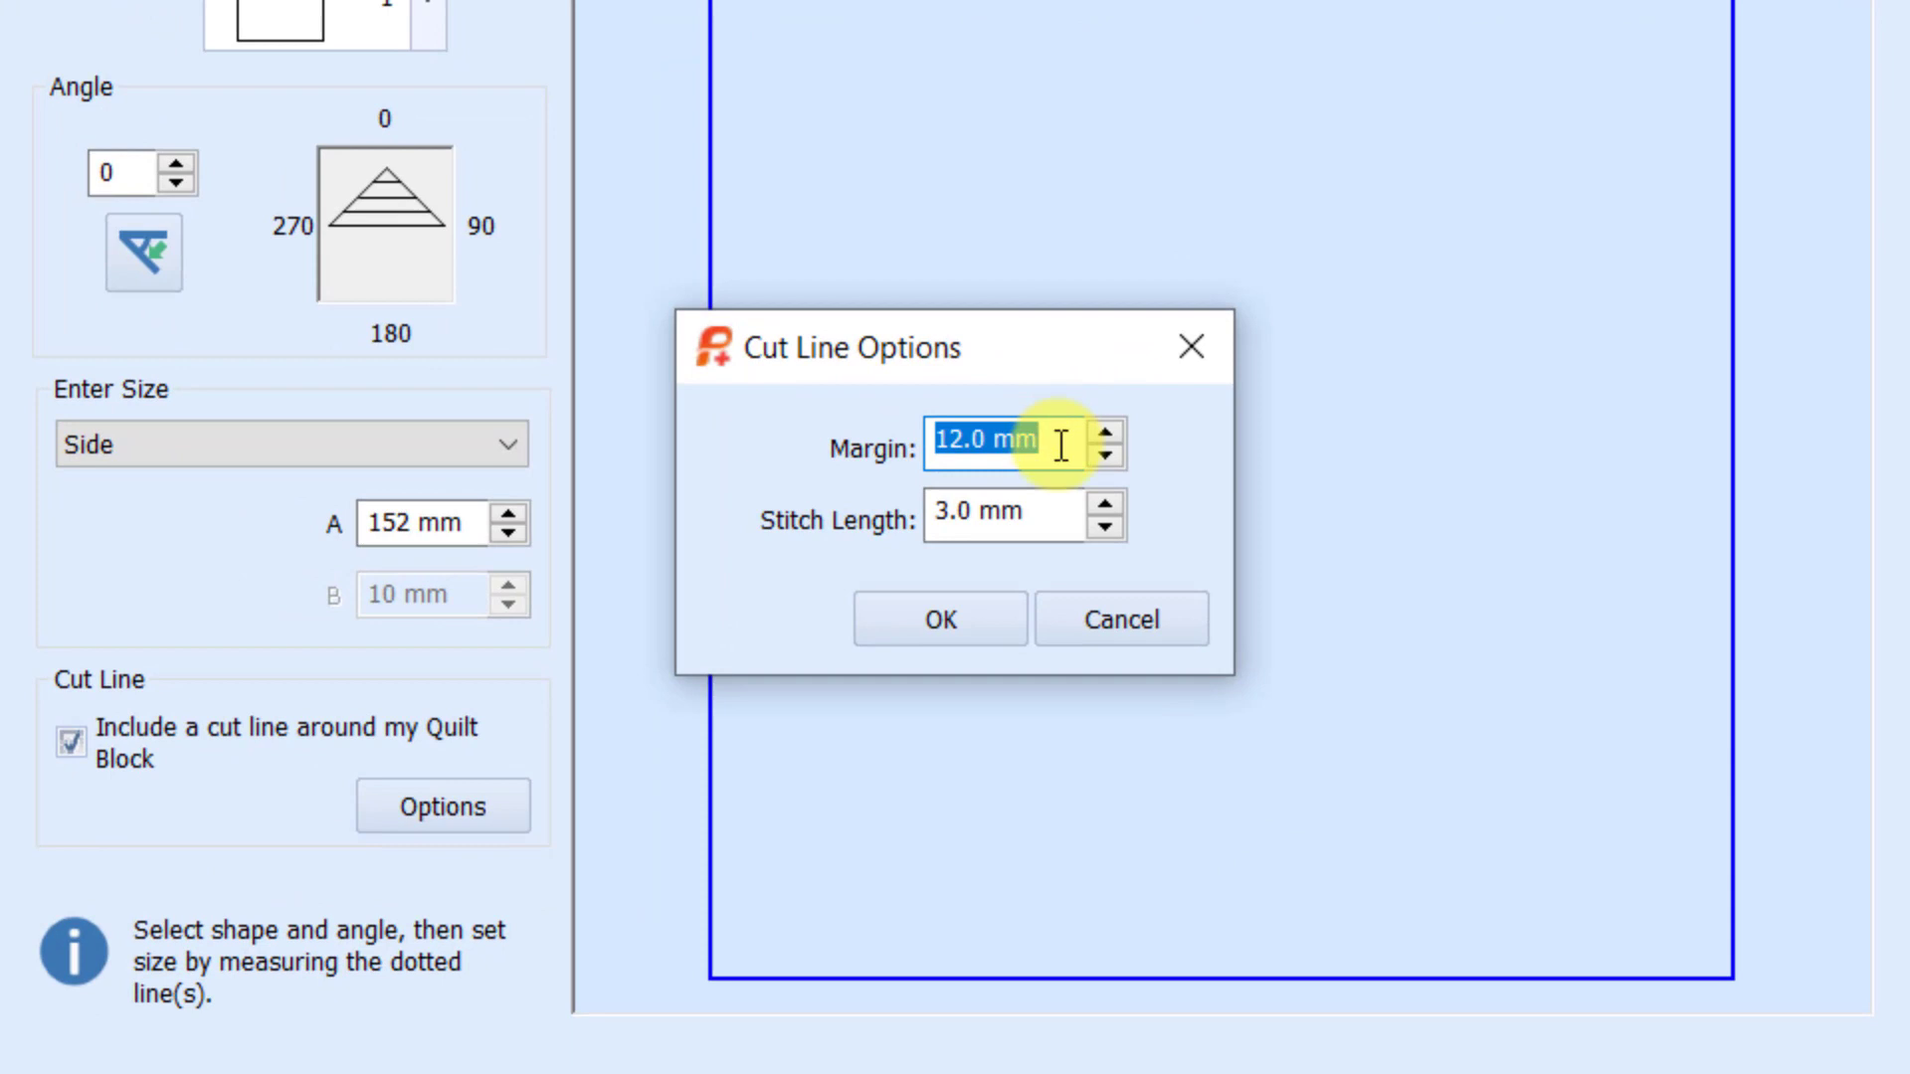
{"action": "mouse_move", "coordinate": [1062, 445]}
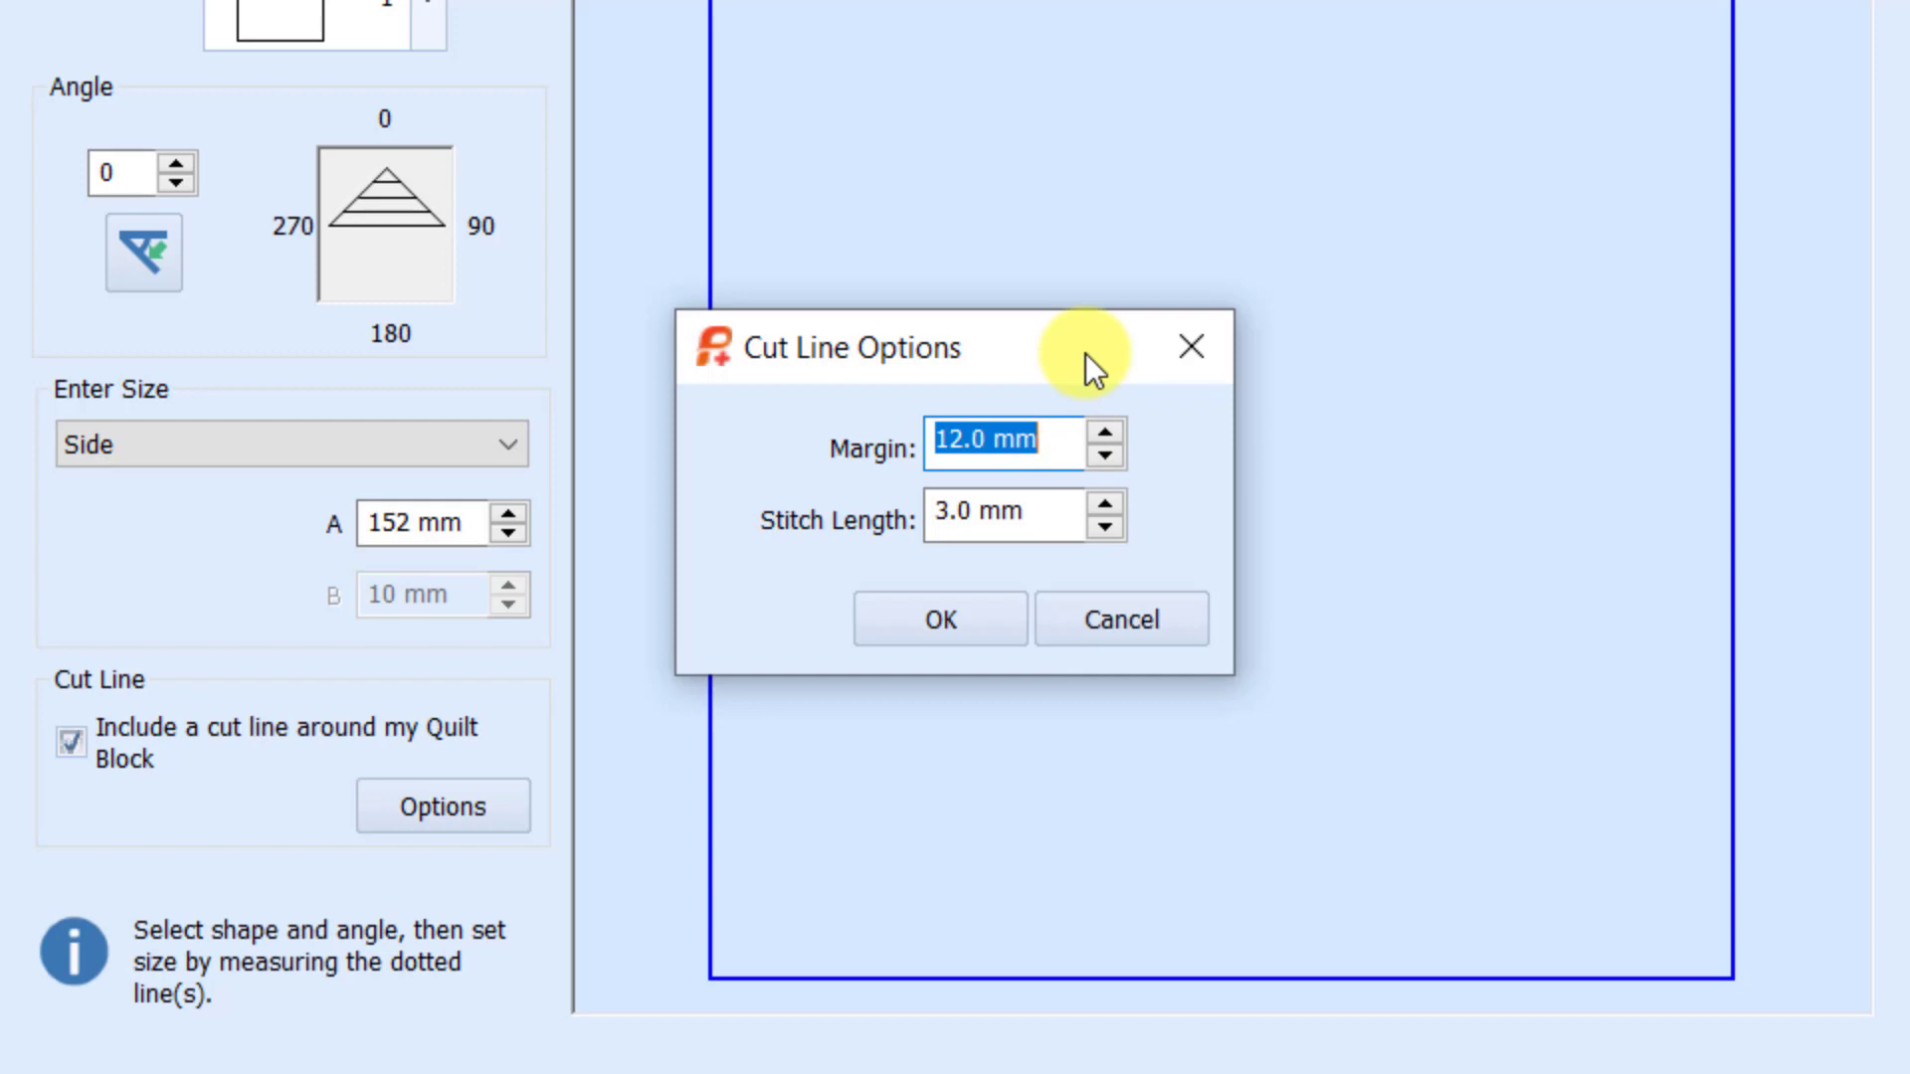
{"action": "type", "text": "."}
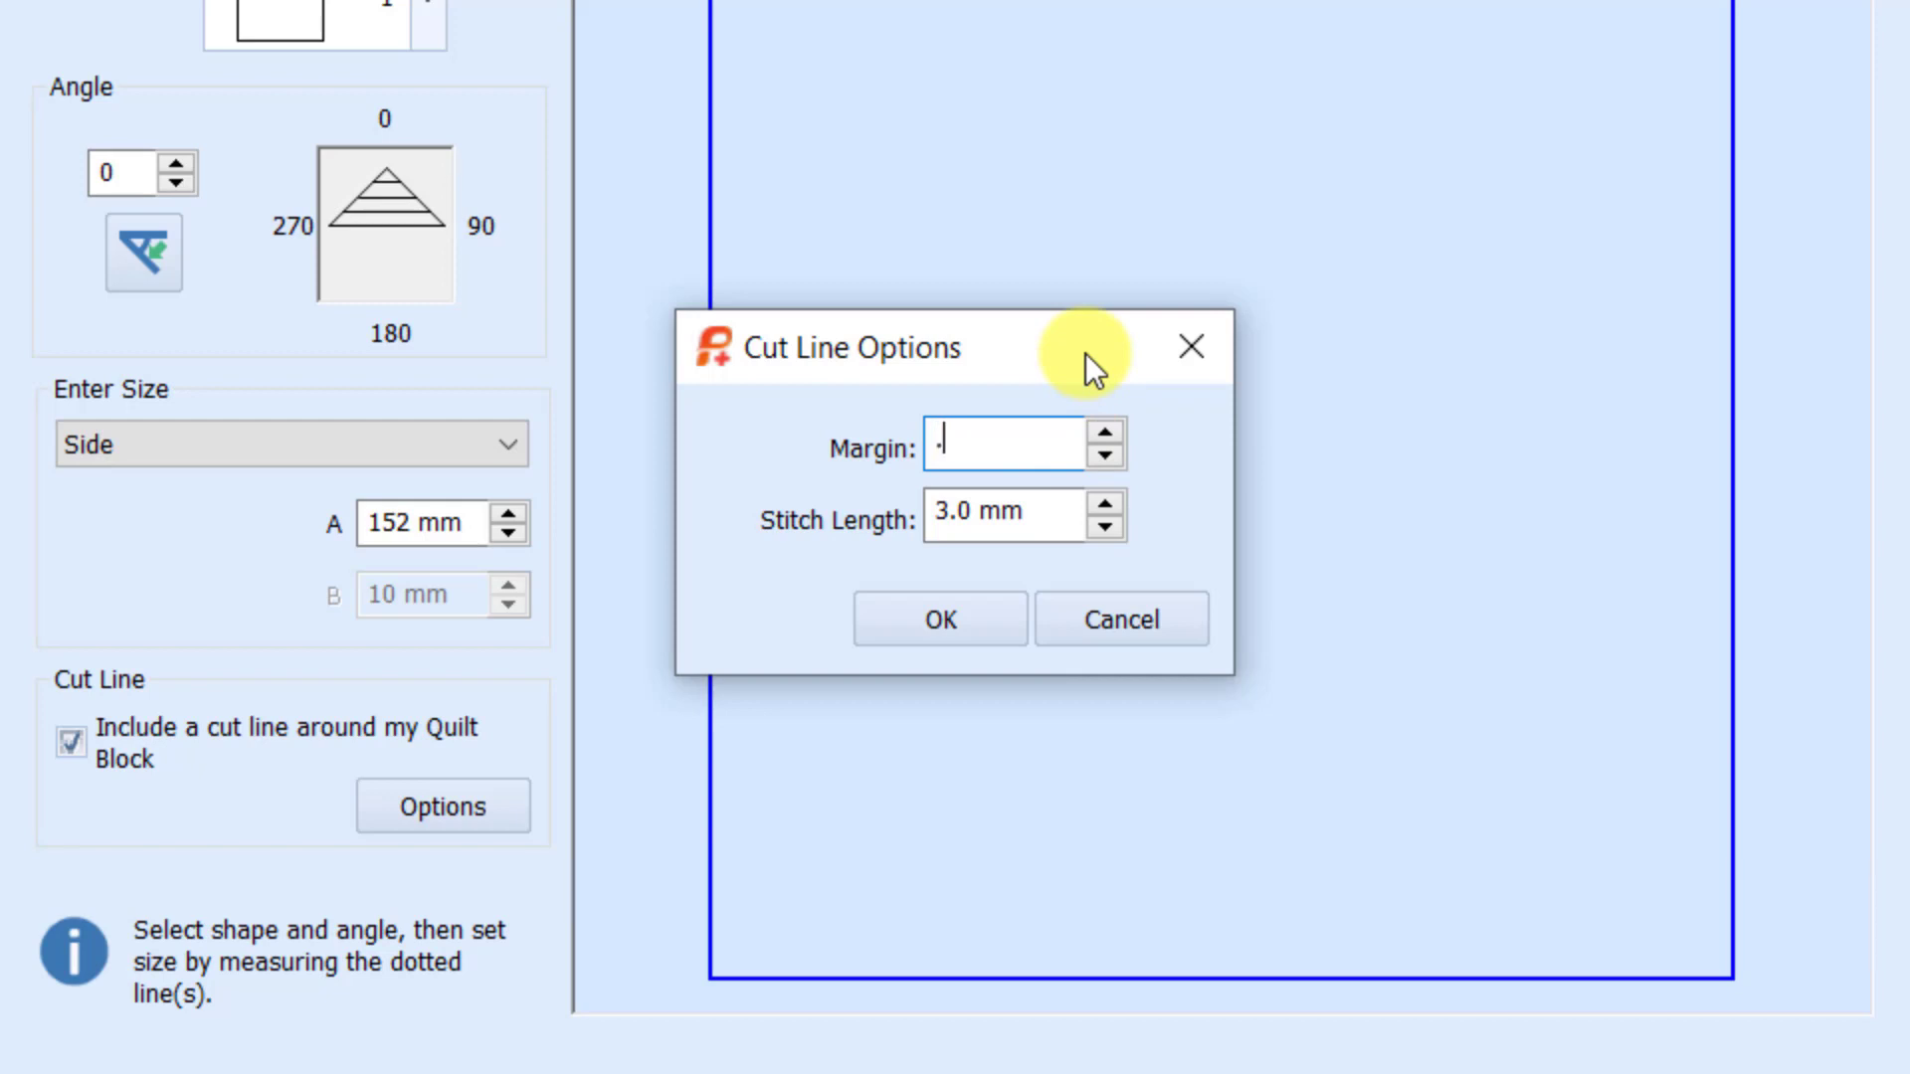
{"action": "type", "text": "25\""}
{"action": "key", "text": "Tab"}
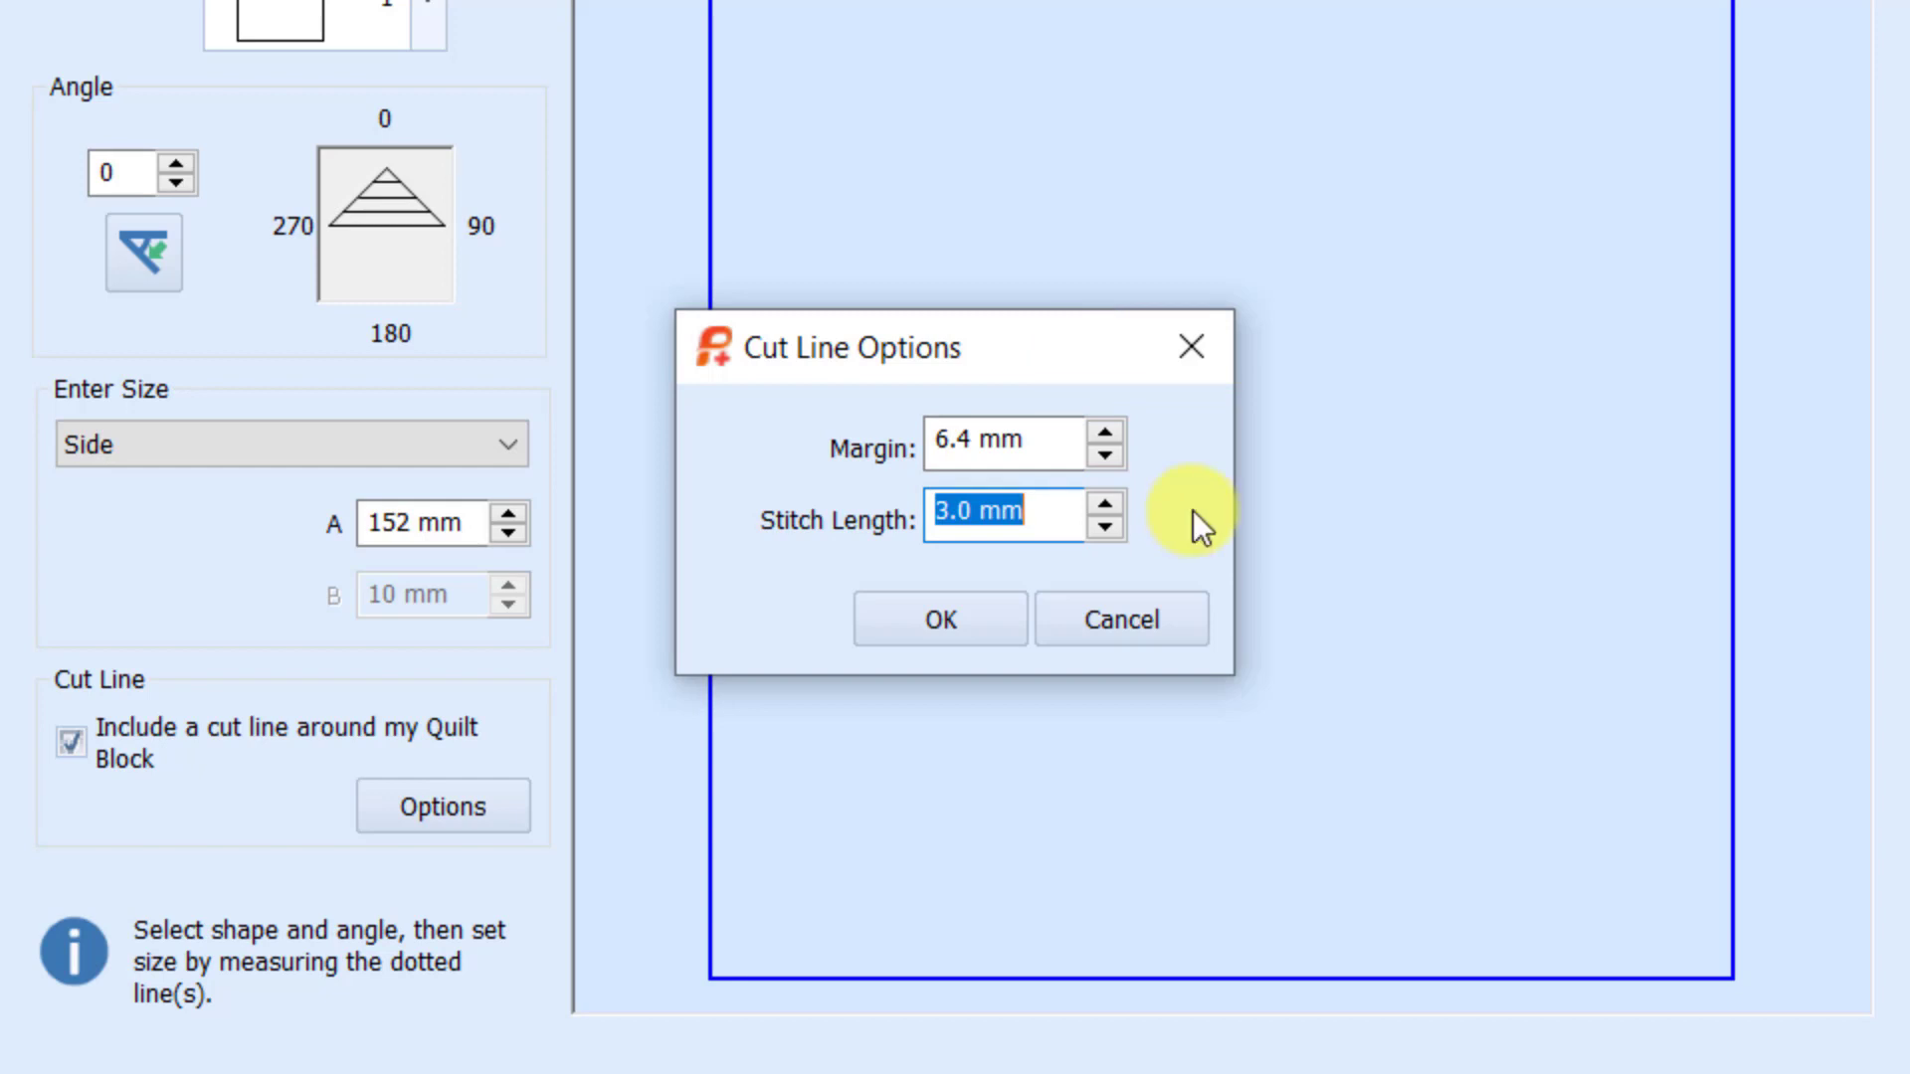
{"action": "left_click", "coordinate": [987, 605]}
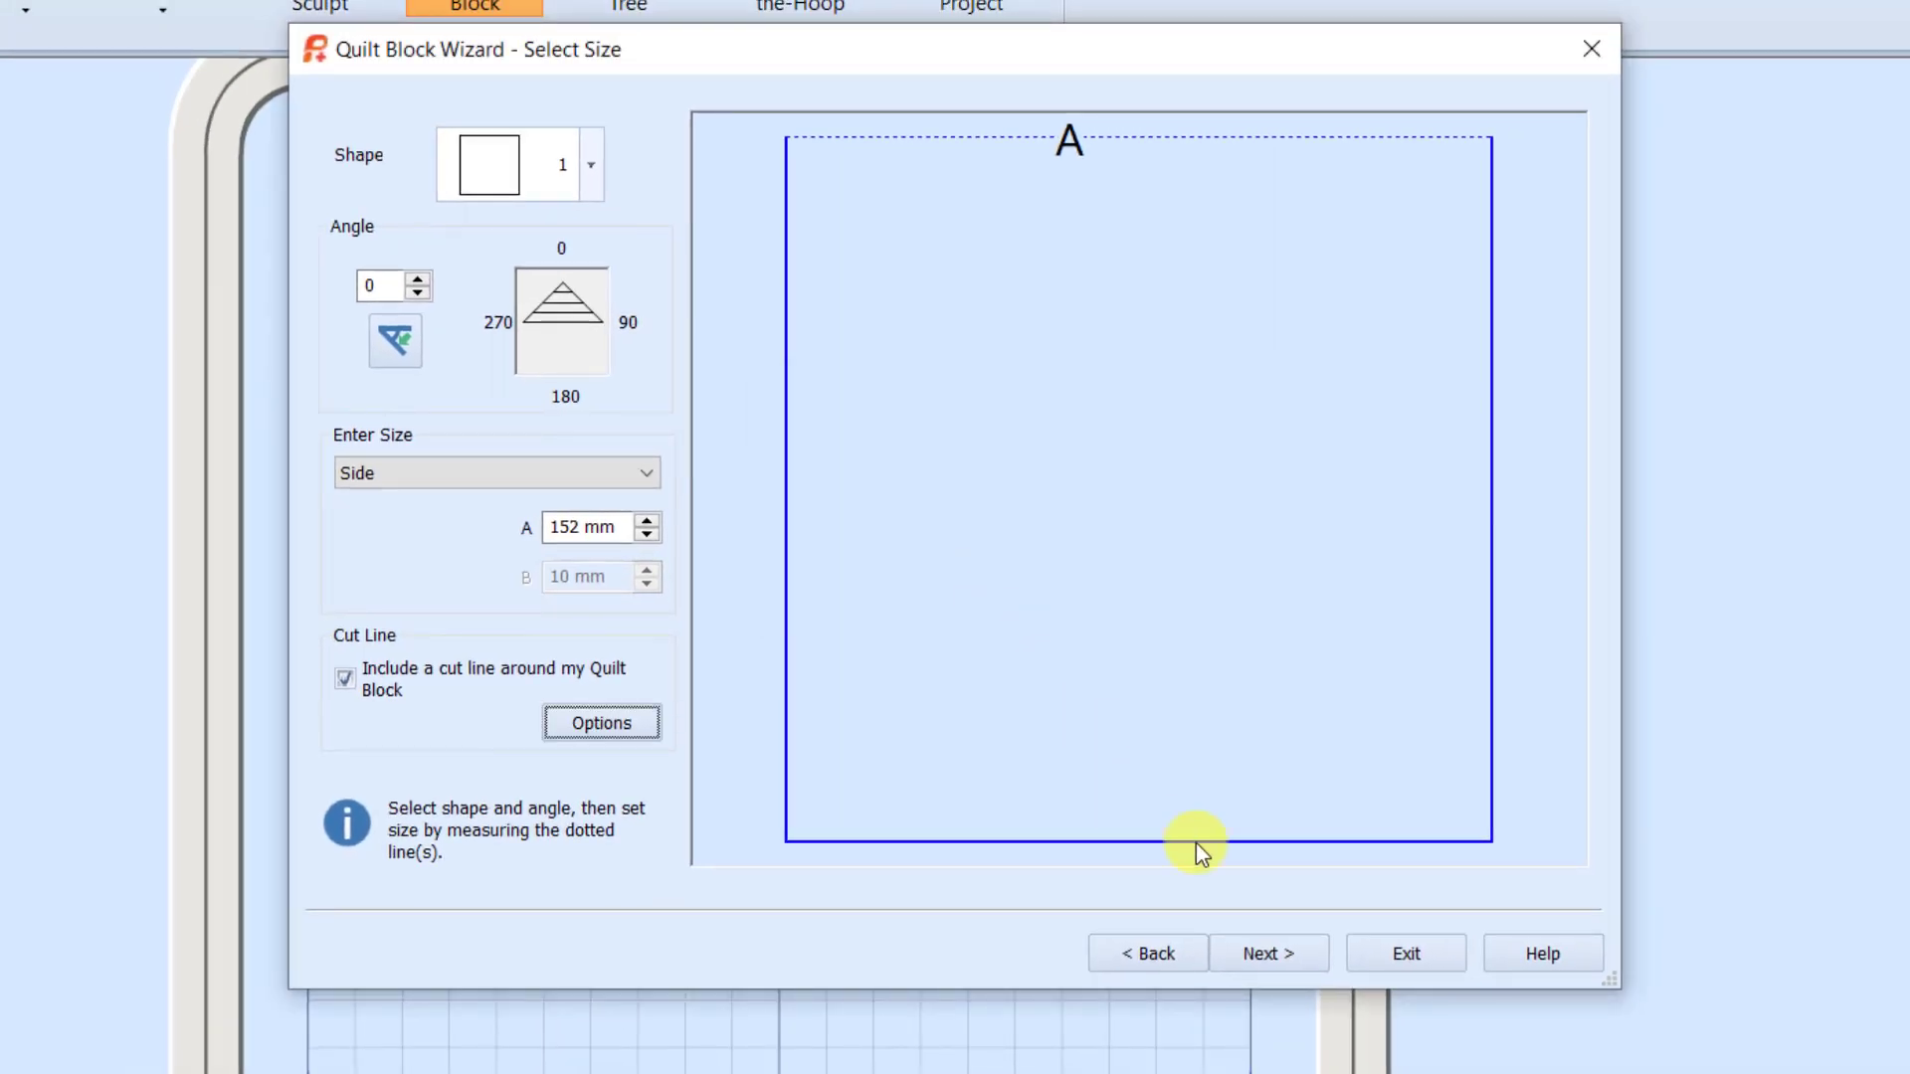
Load the terrier design from the clipboard as the block's inner embroidery and proceed to its adjustment
{"action": "left_click", "coordinate": [1258, 955]}
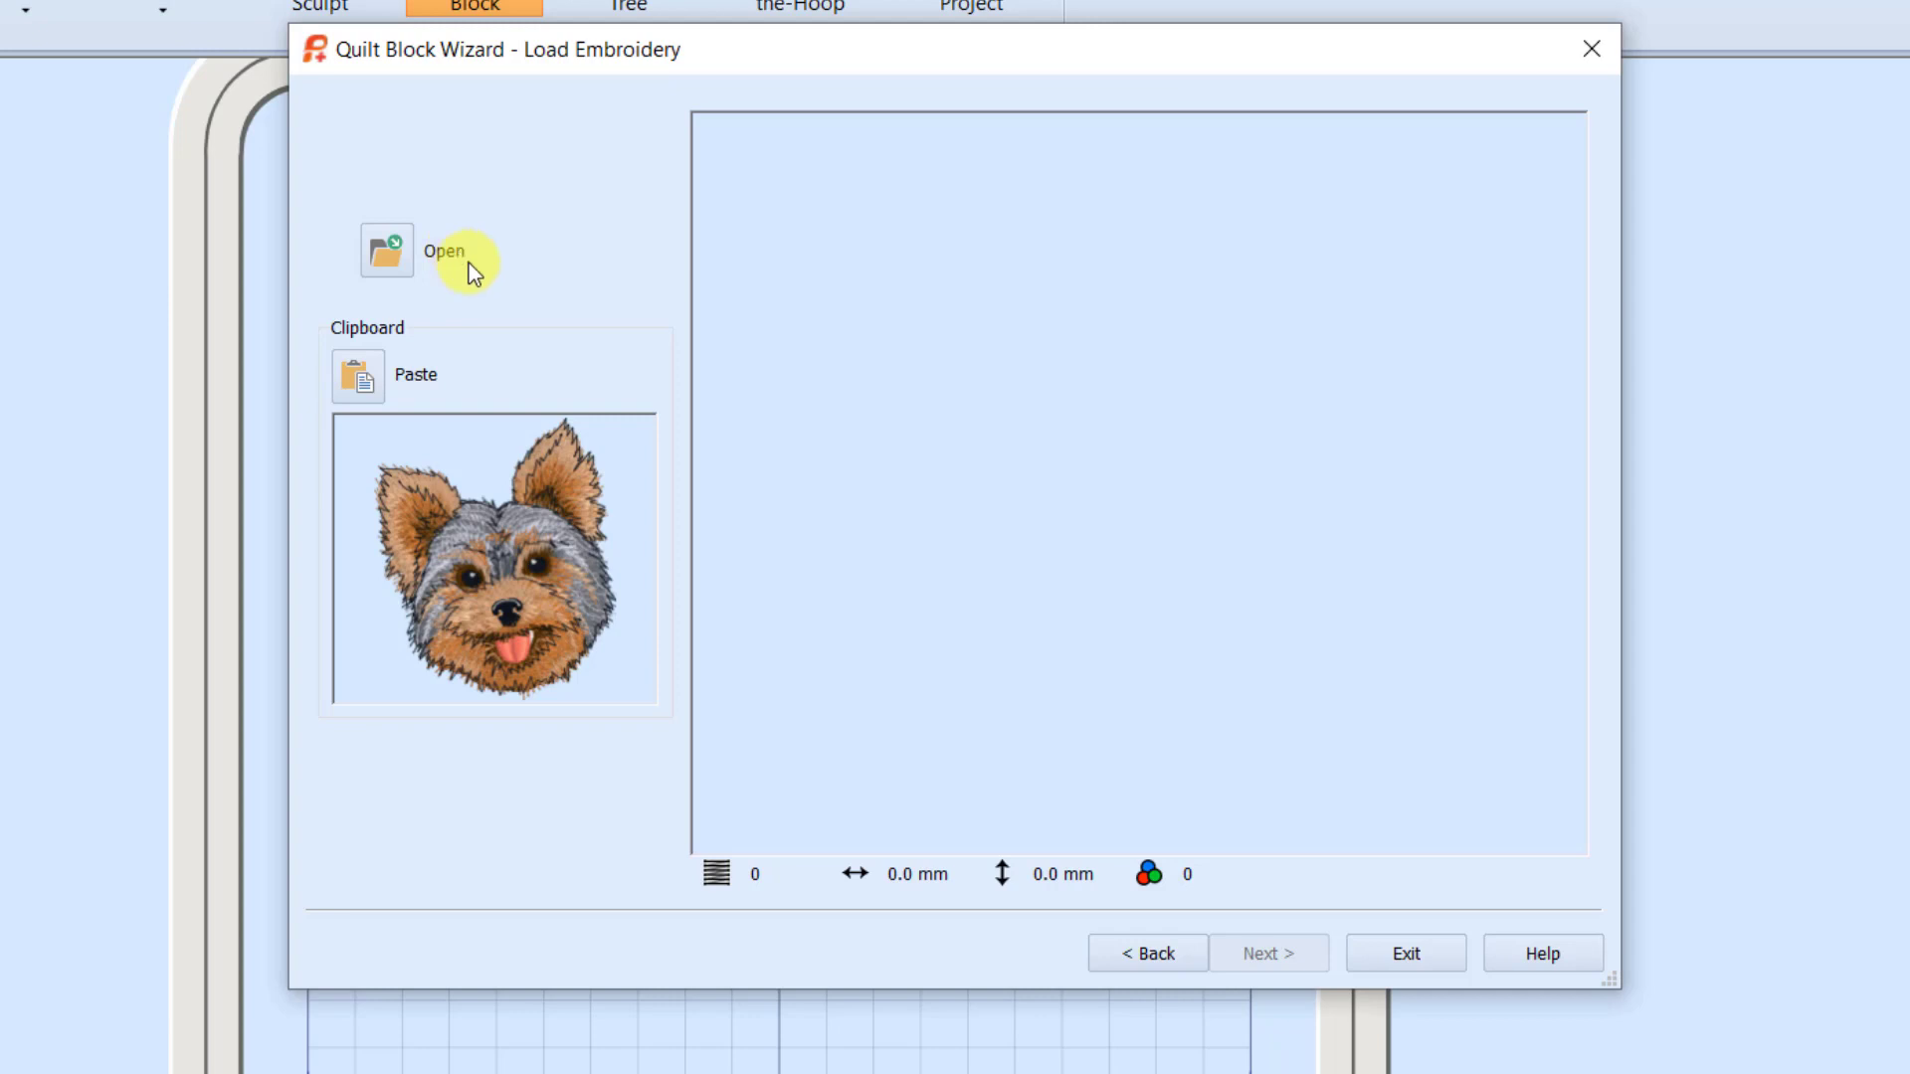
{"action": "left_click", "coordinate": [366, 375]}
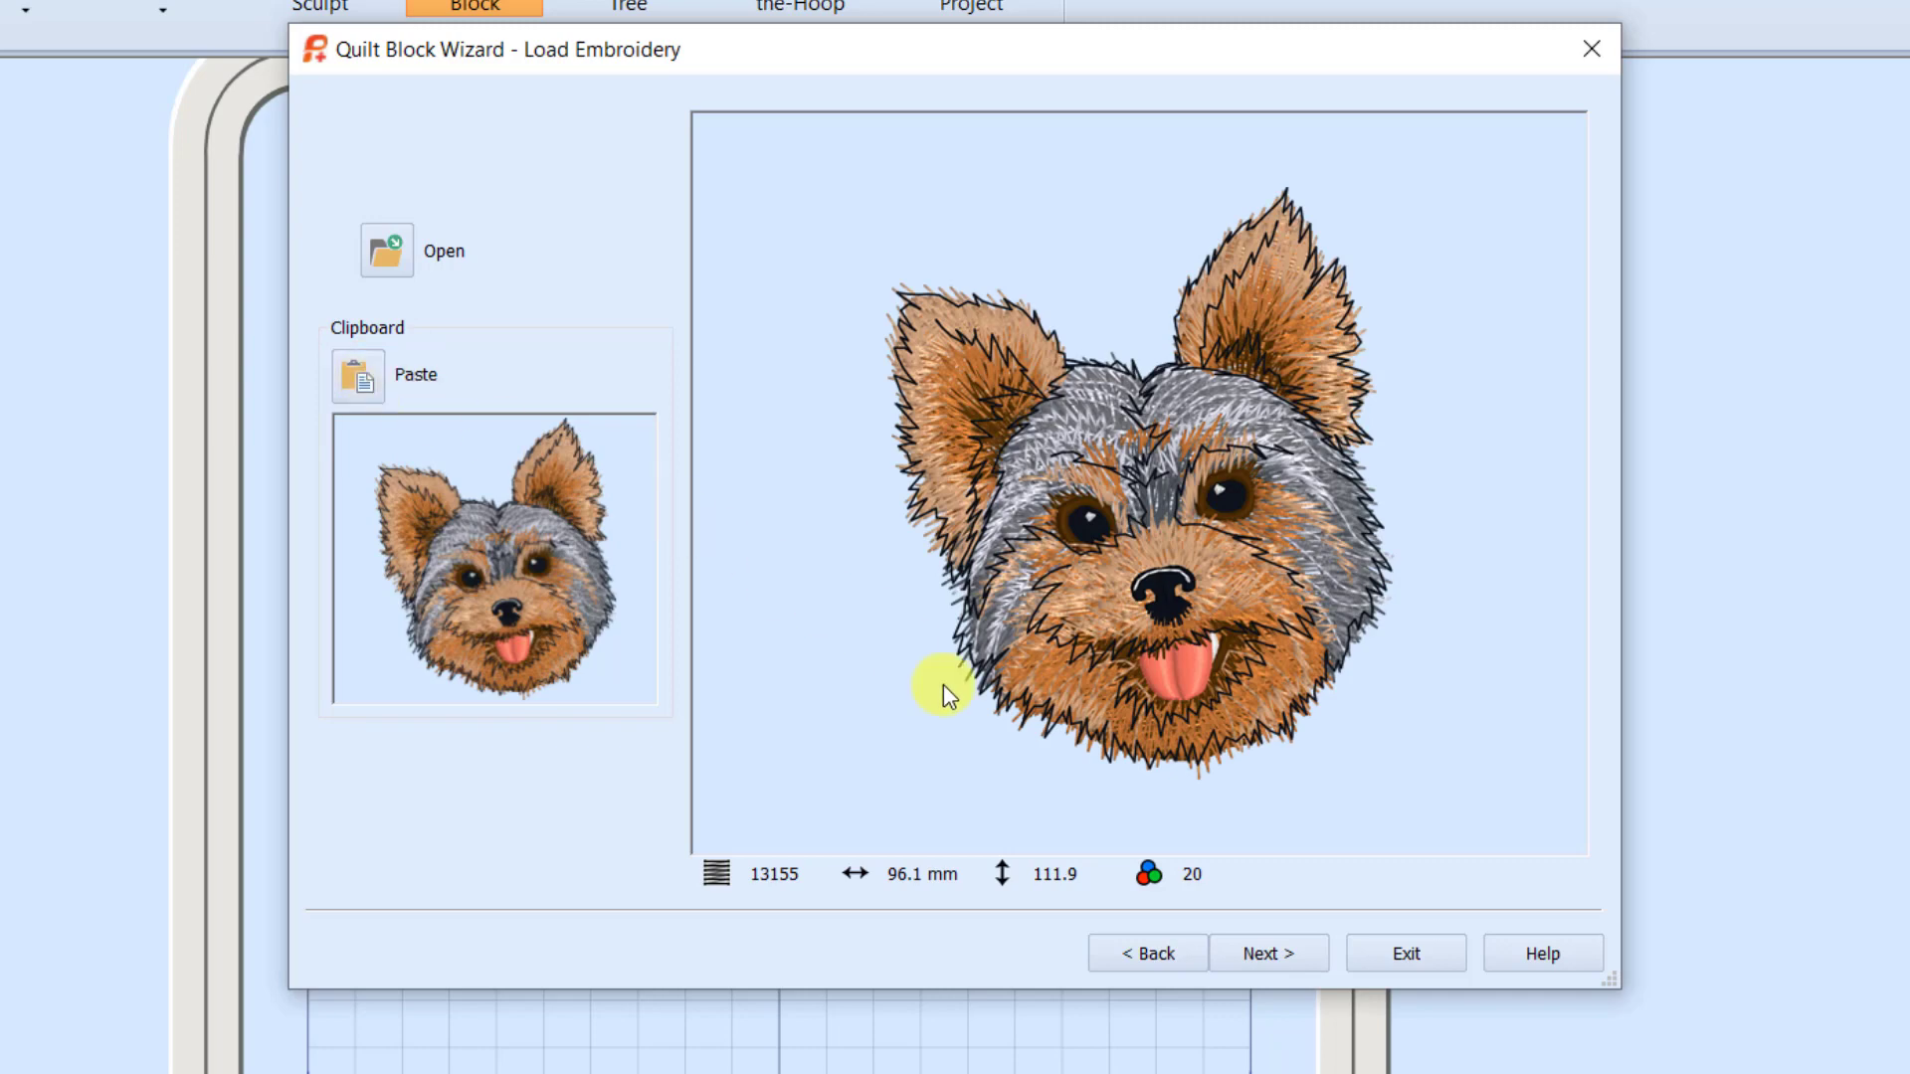
{"action": "left_click", "coordinate": [1239, 947]}
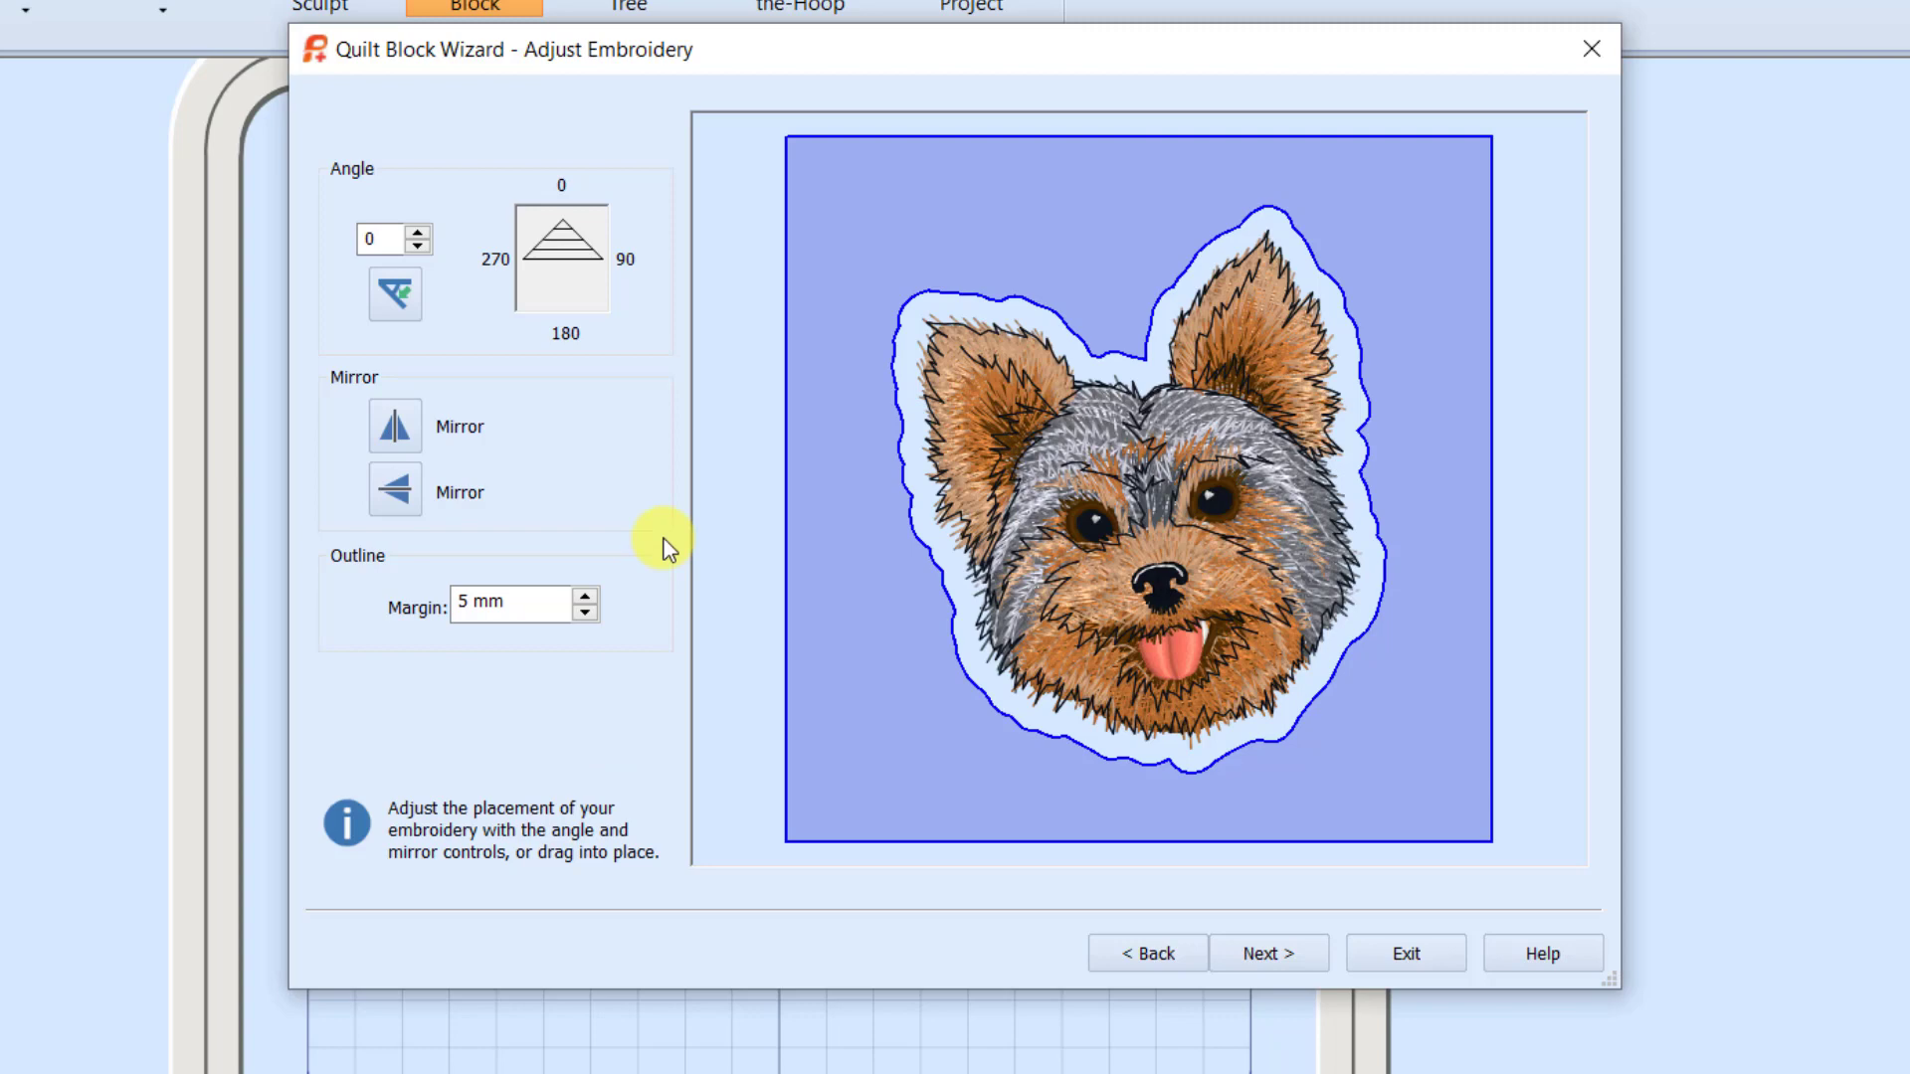
Try rotating the terrier embroidery in 45-degree increments and reset its angle to 0
{"action": "left_click", "coordinate": [393, 292]}
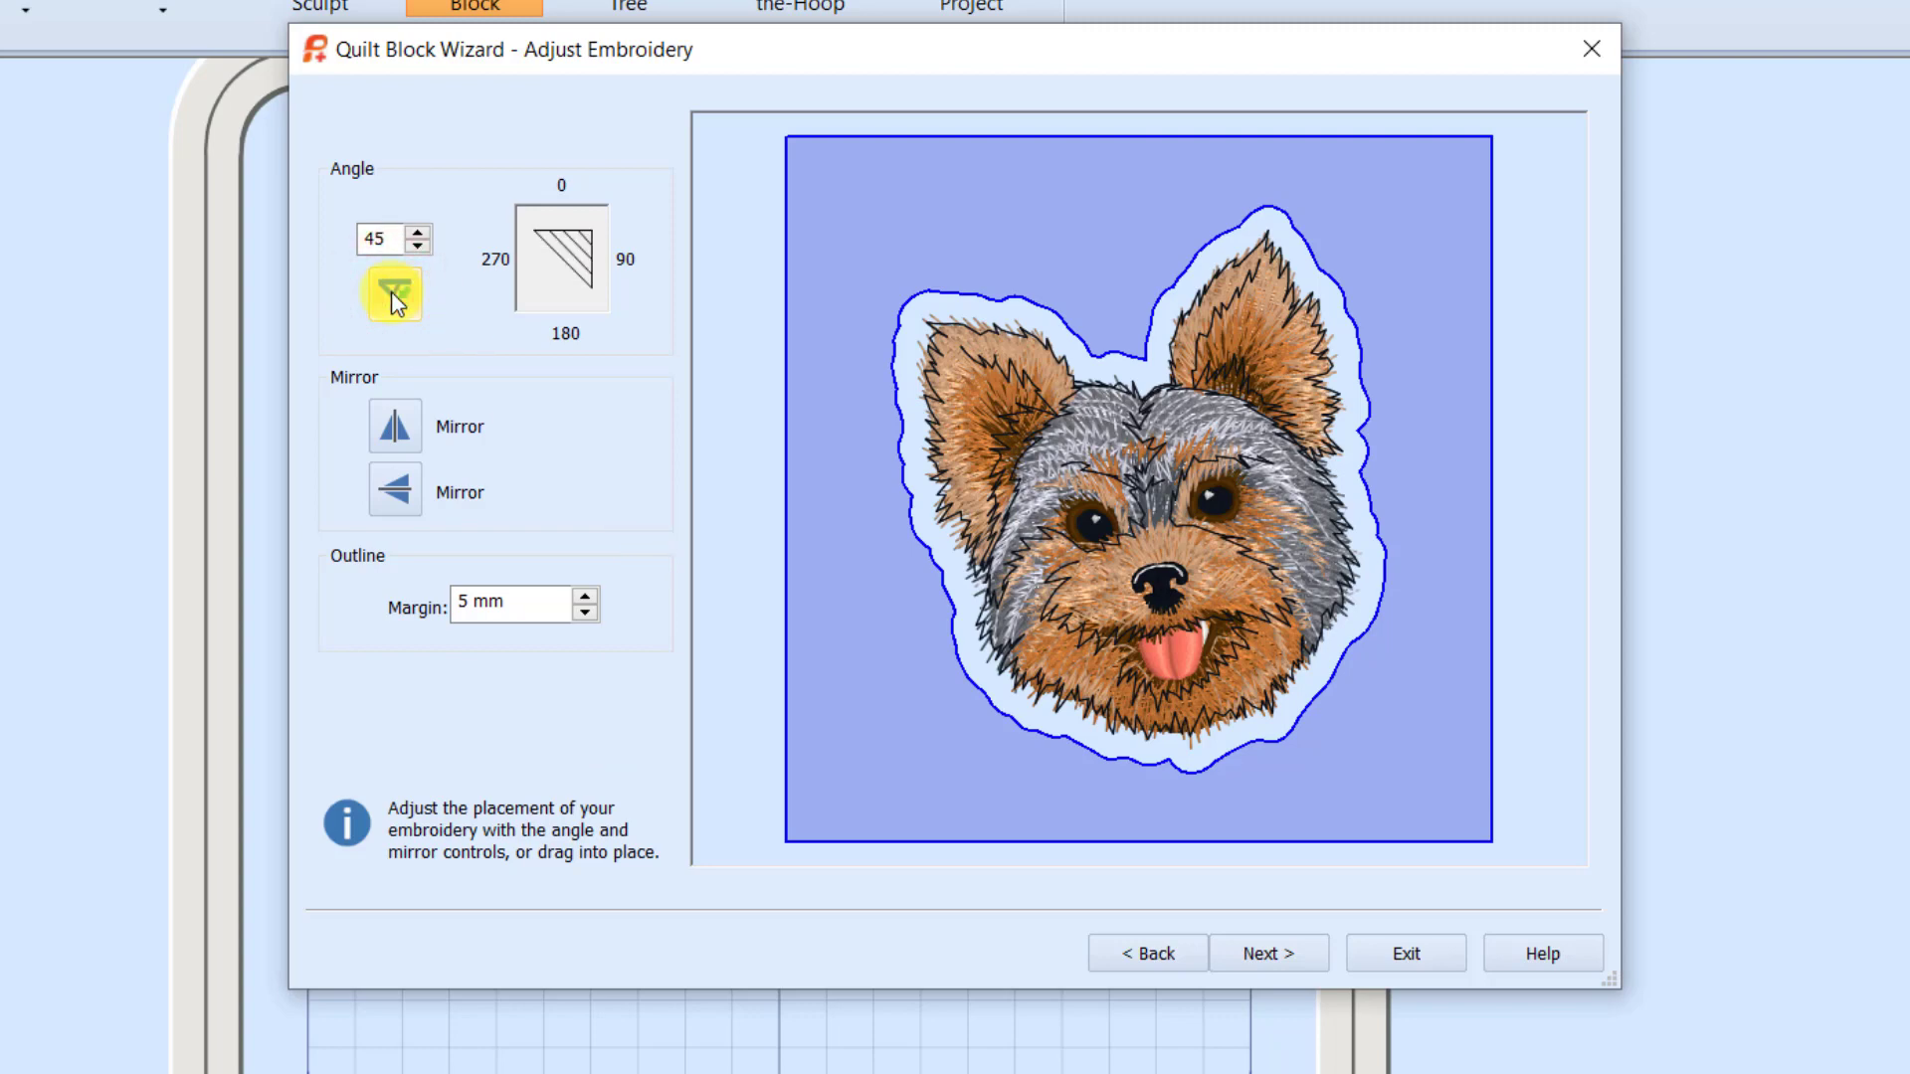
{"action": "left_click", "coordinate": [393, 293]}
{"action": "left_click", "coordinate": [391, 292]}
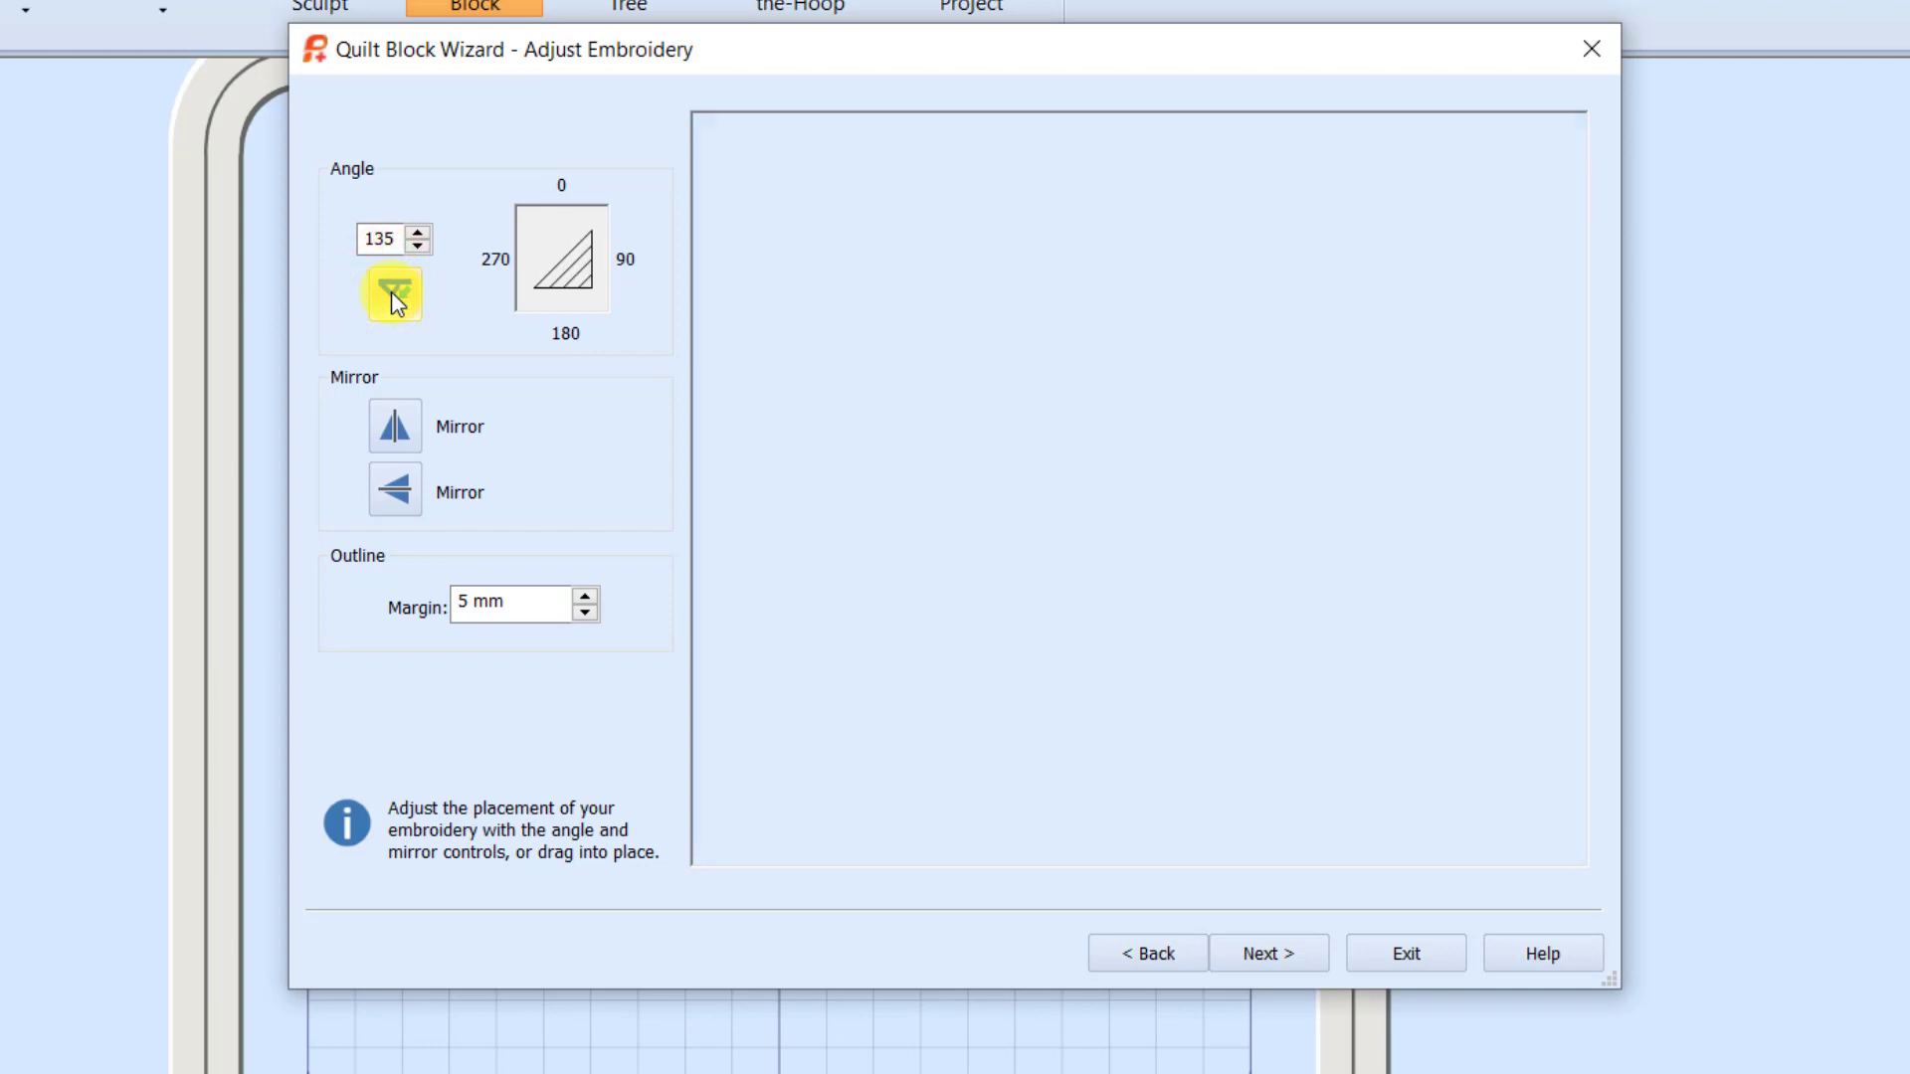
{"action": "double_click", "coordinate": [383, 239]}
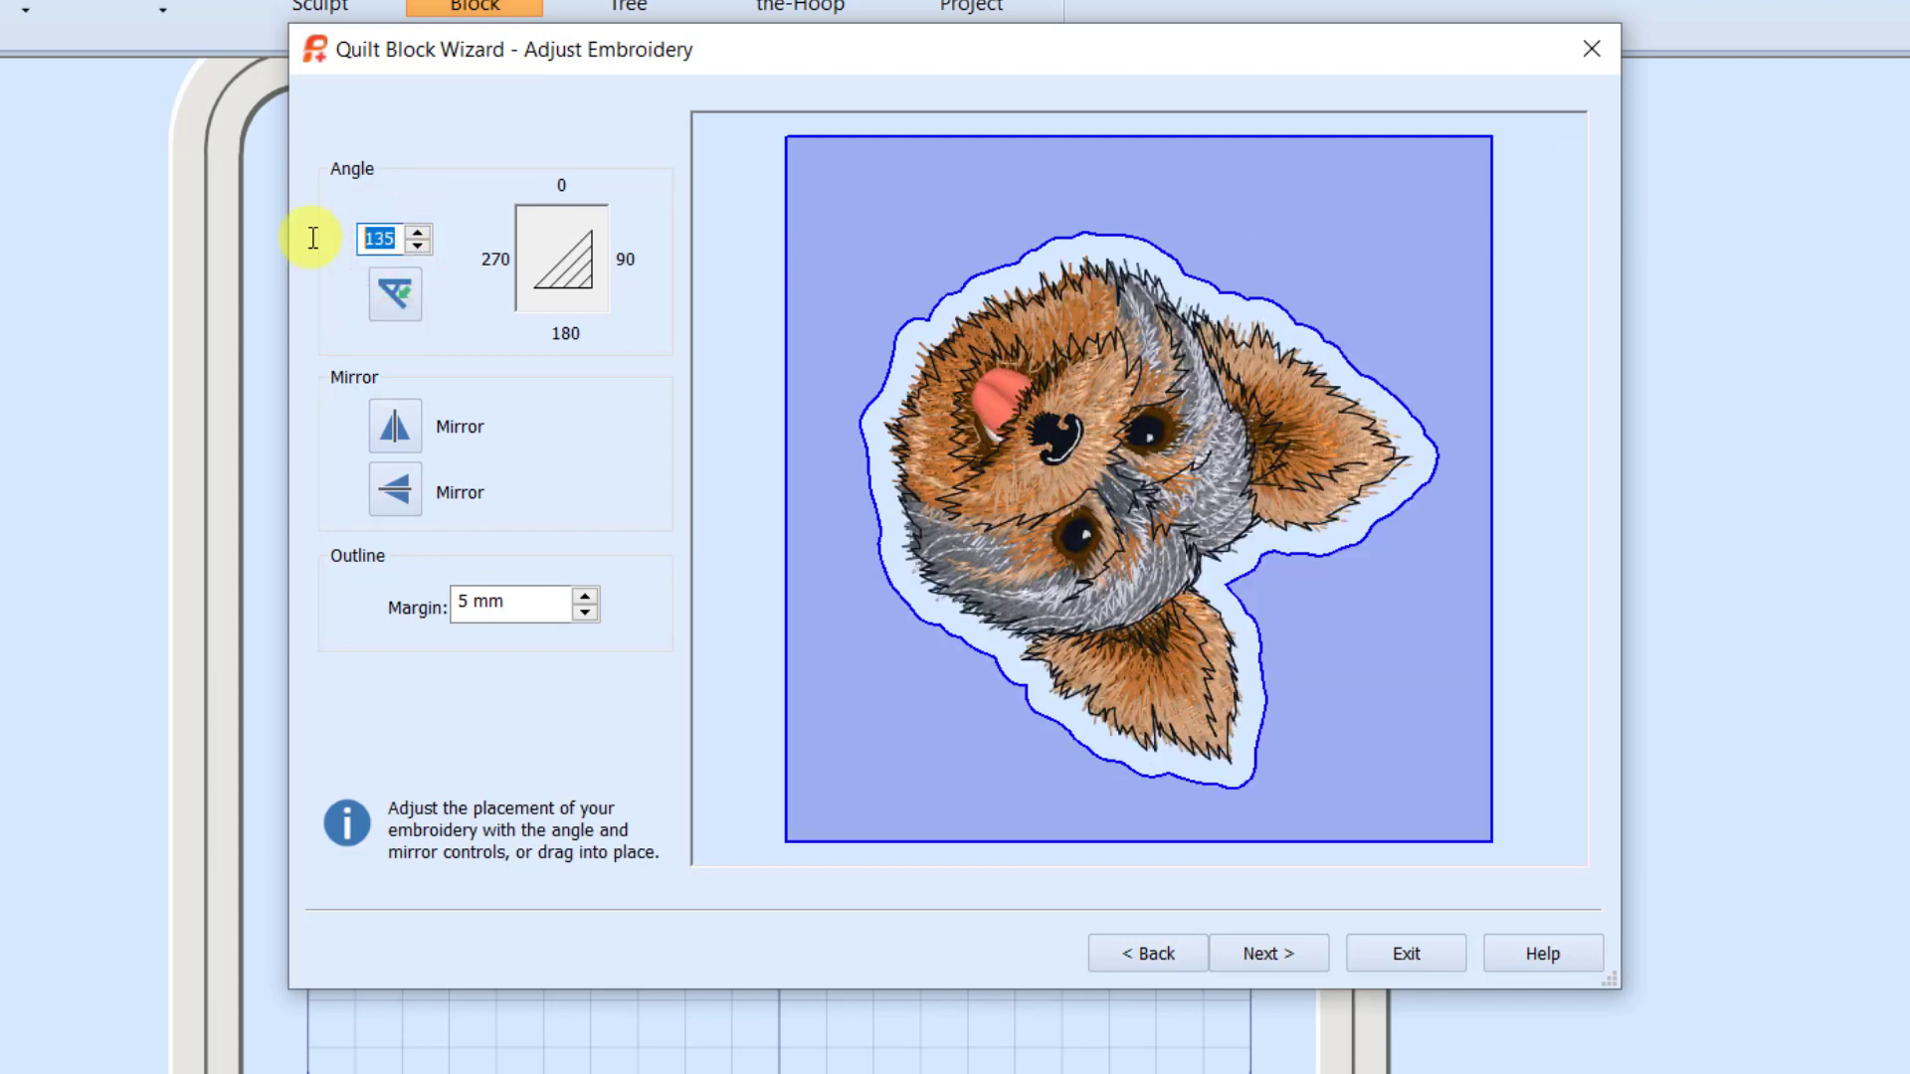
{"action": "type", "text": "0"}
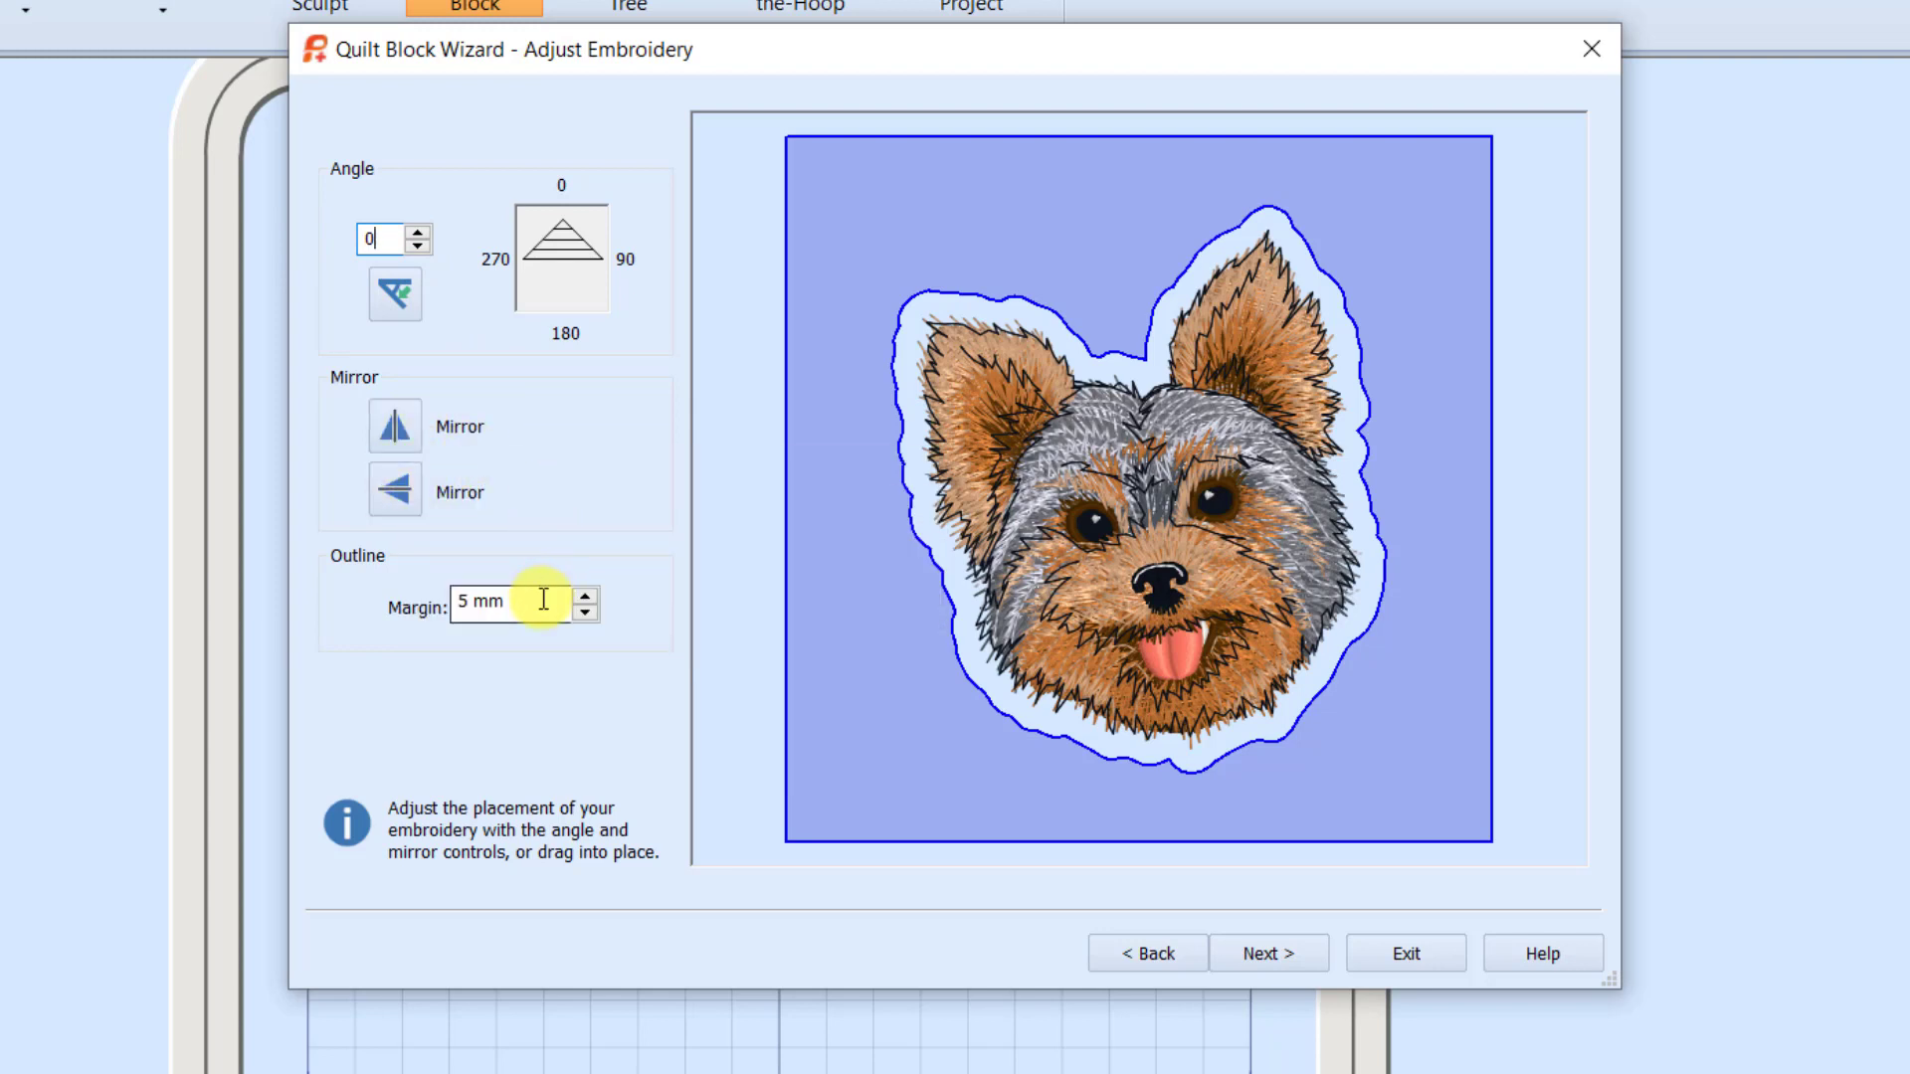
Try outline margins of 1 mm and 10 mm around the terrier embroidery
{"action": "left_click", "coordinate": [543, 599]}
{"action": "left_click", "coordinate": [584, 614]}
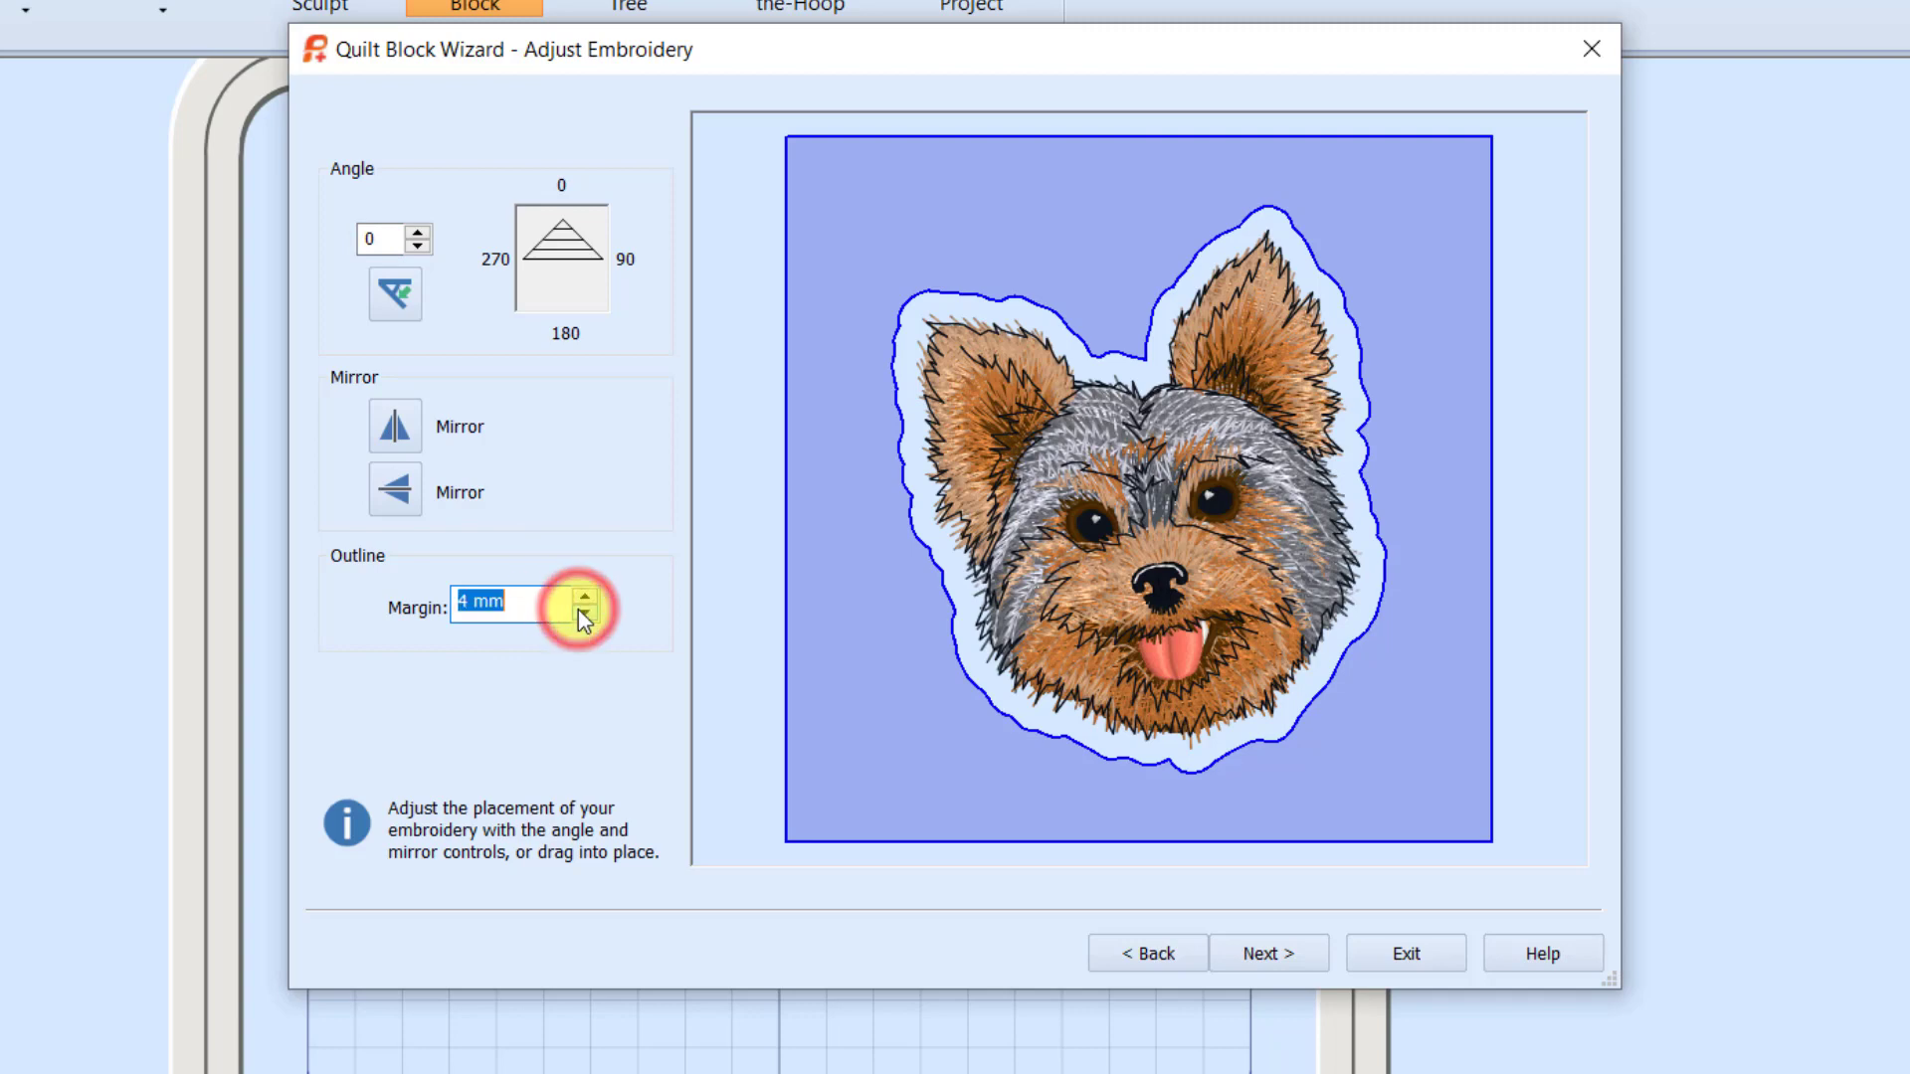
{"action": "left_click", "coordinate": [581, 614]}
{"action": "left_click", "coordinate": [581, 613]}
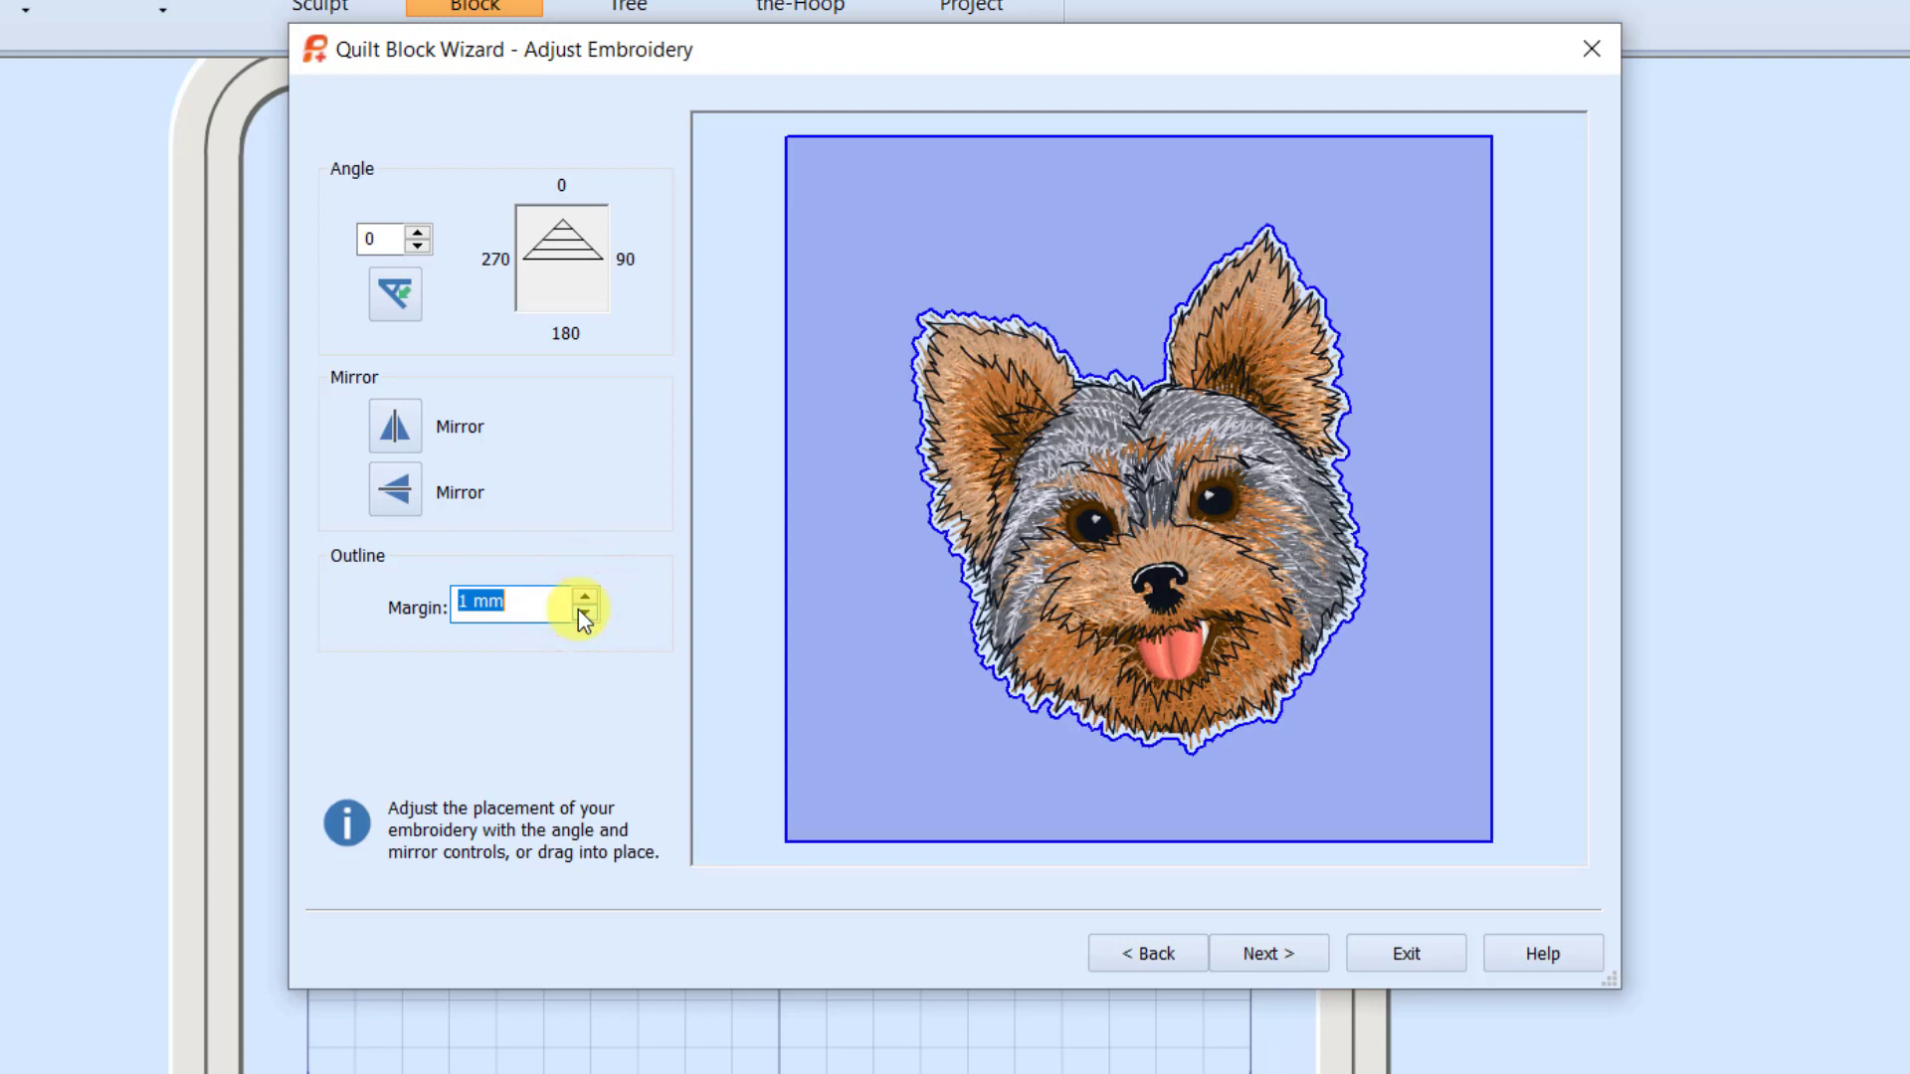
{"action": "left_click_drag", "start_coordinate": [550, 605], "coordinate": [419, 608]}
{"action": "type", "text": "10"}
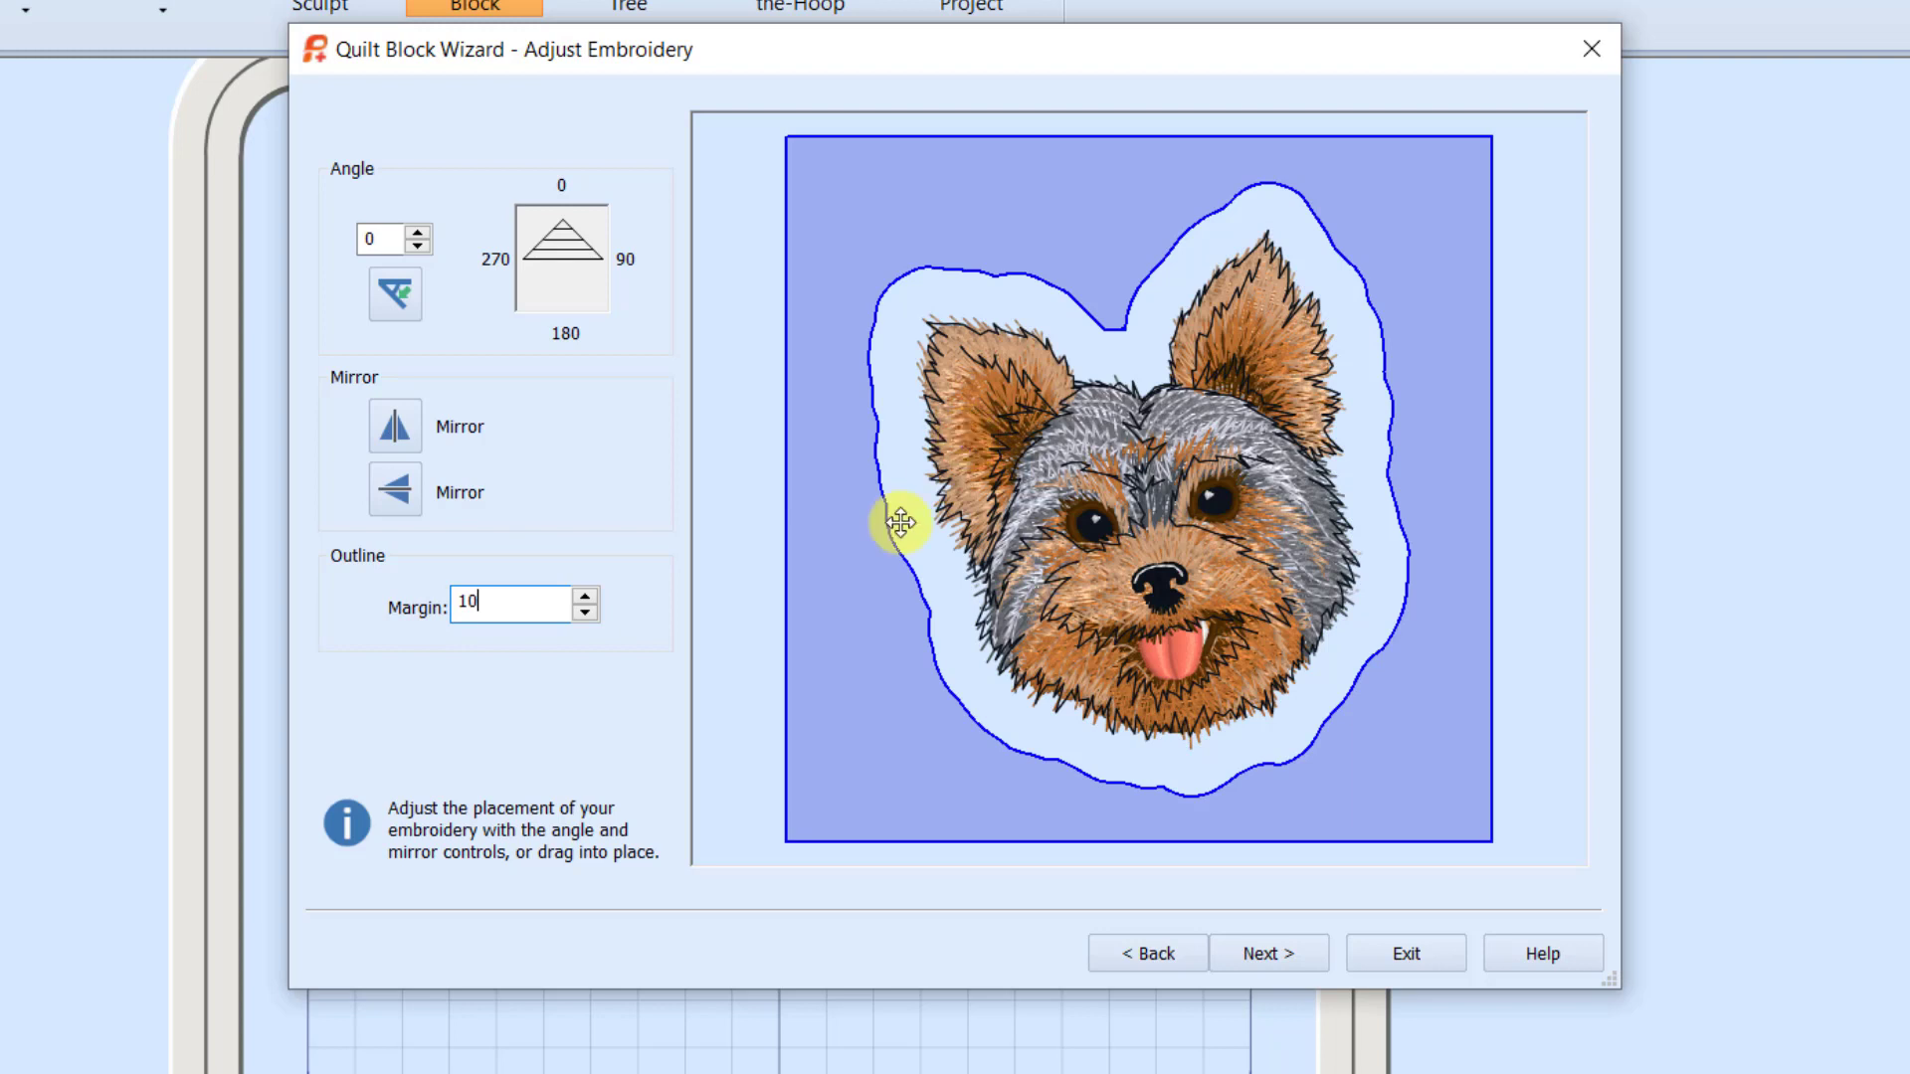
Set the outline margin around the terrier to 4 mm and proceed to the fill pattern selection
{"action": "type", "text": "4"}
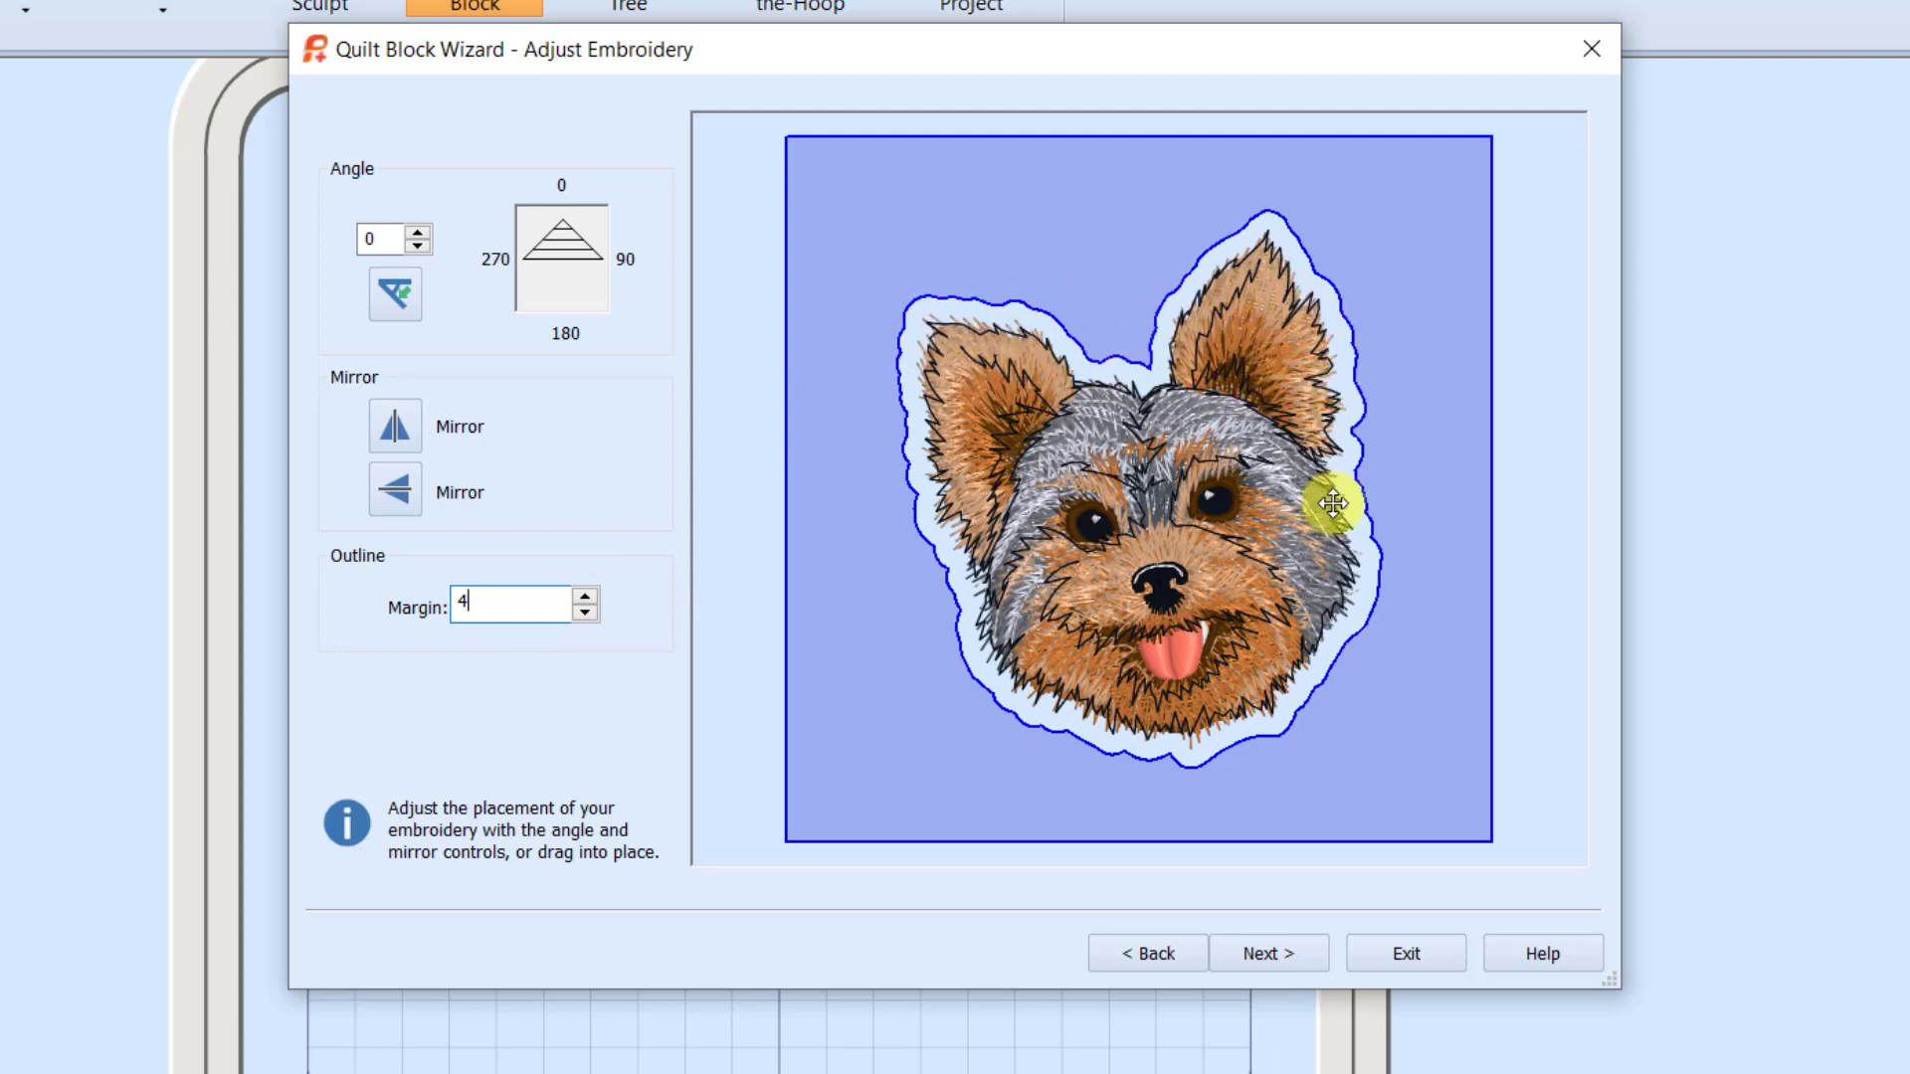
{"action": "left_click", "coordinate": [1298, 953]}
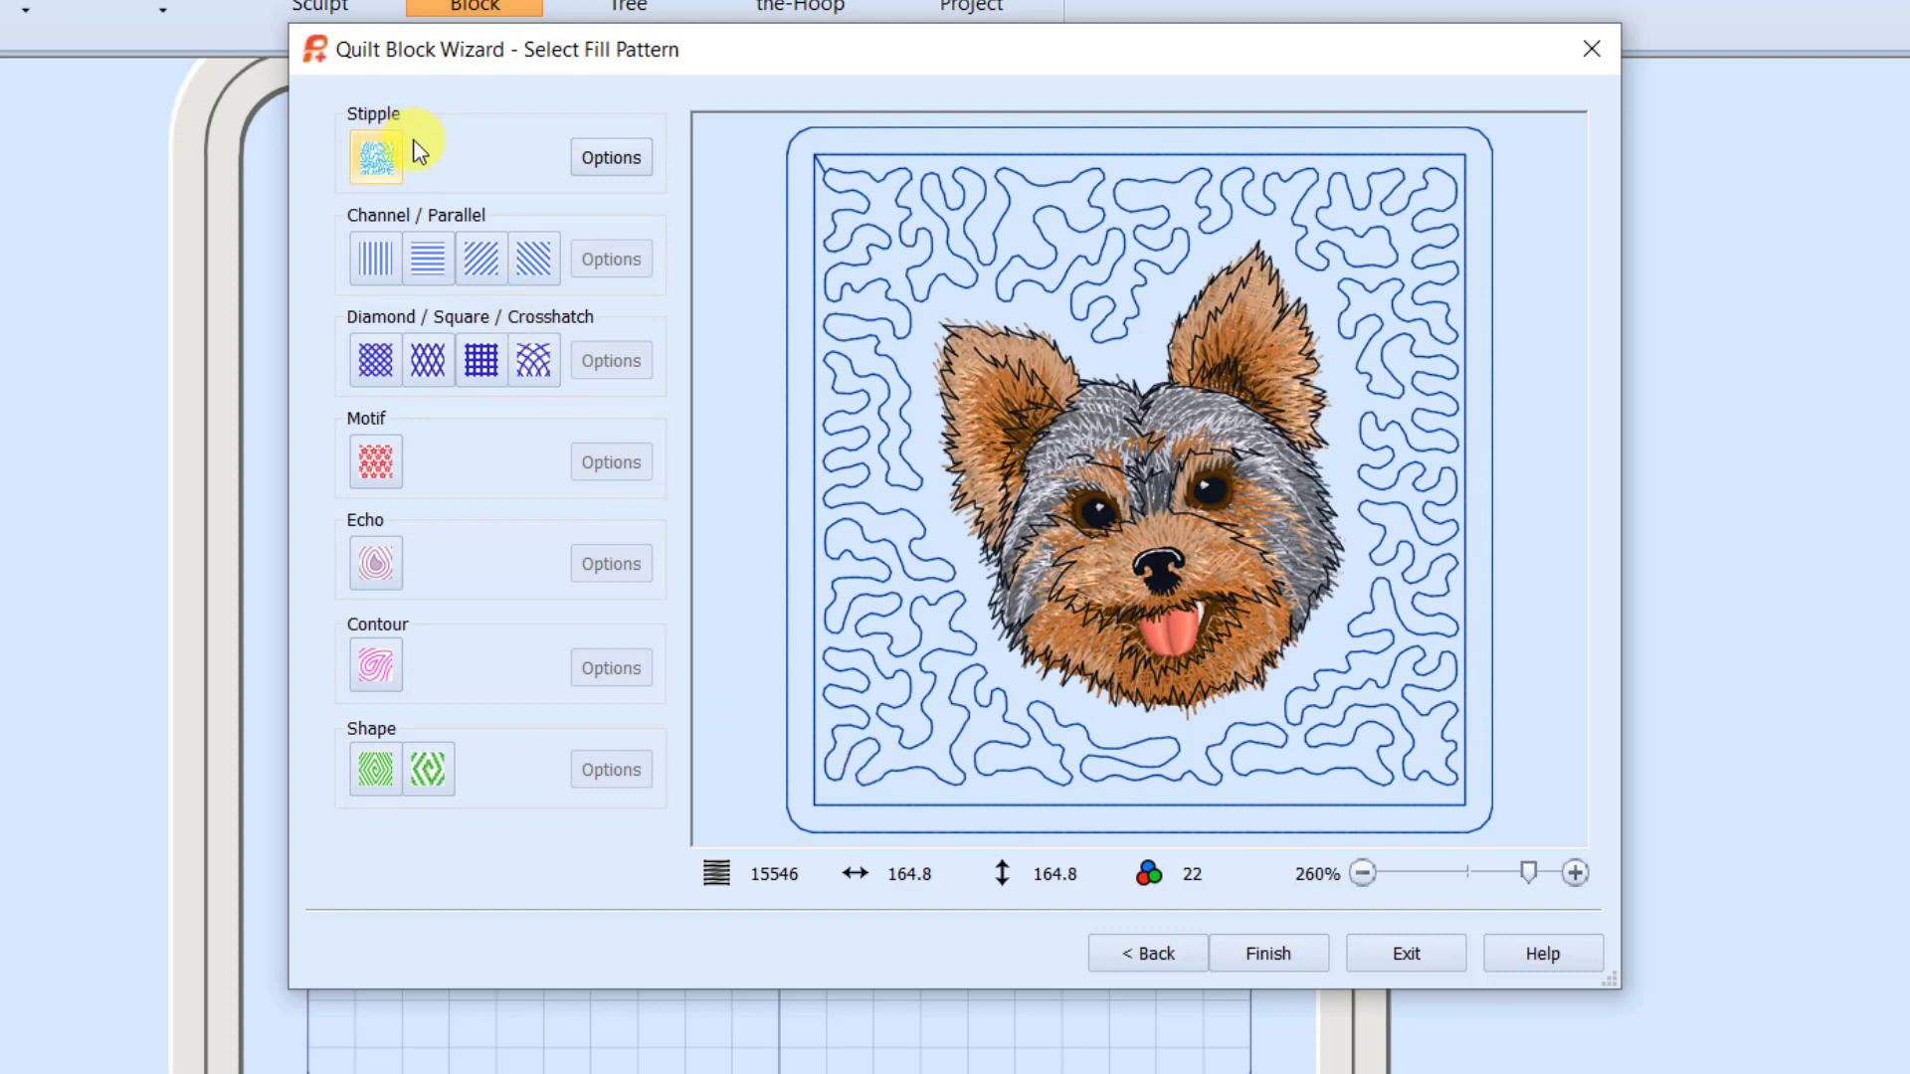
Set the stipple fill's running stitch length to 2.0 mm and apply the Straight style
{"action": "left_click", "coordinate": [607, 158]}
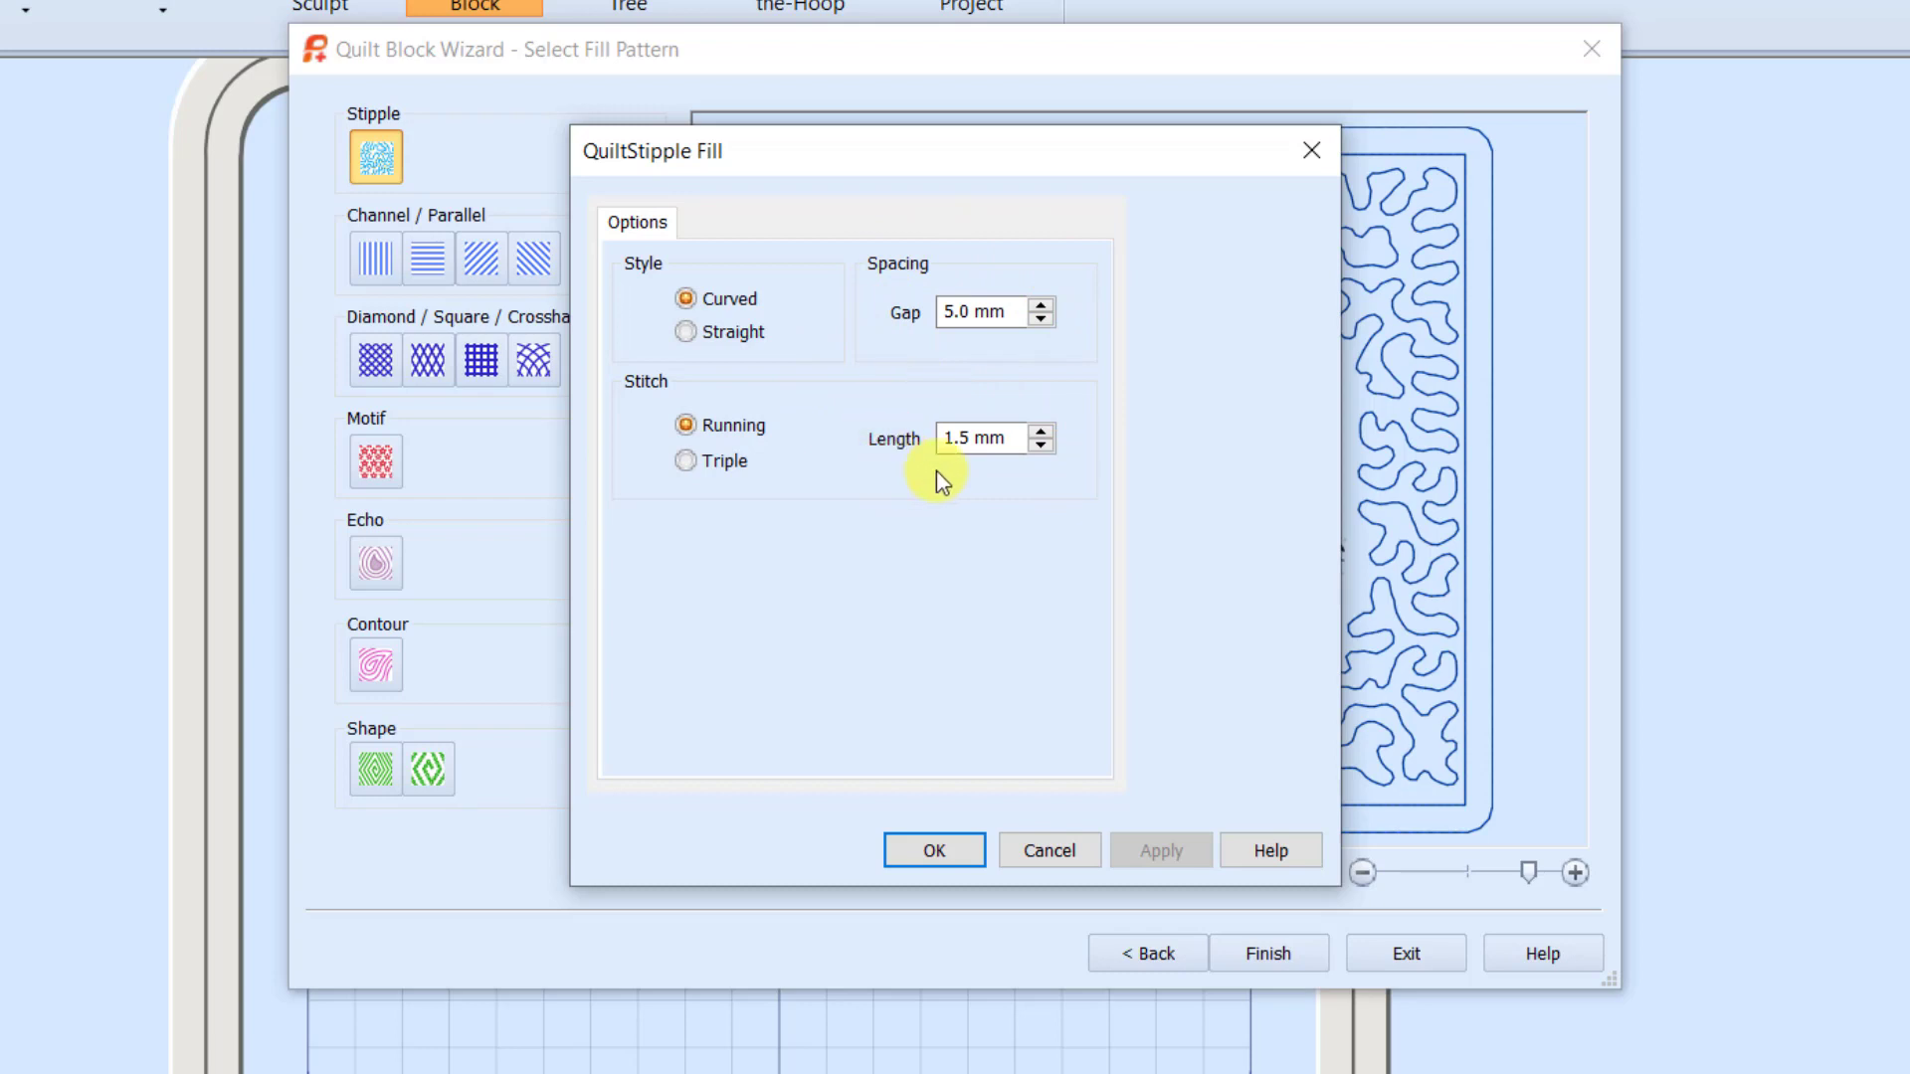
{"action": "double_click", "coordinate": [1006, 439]}
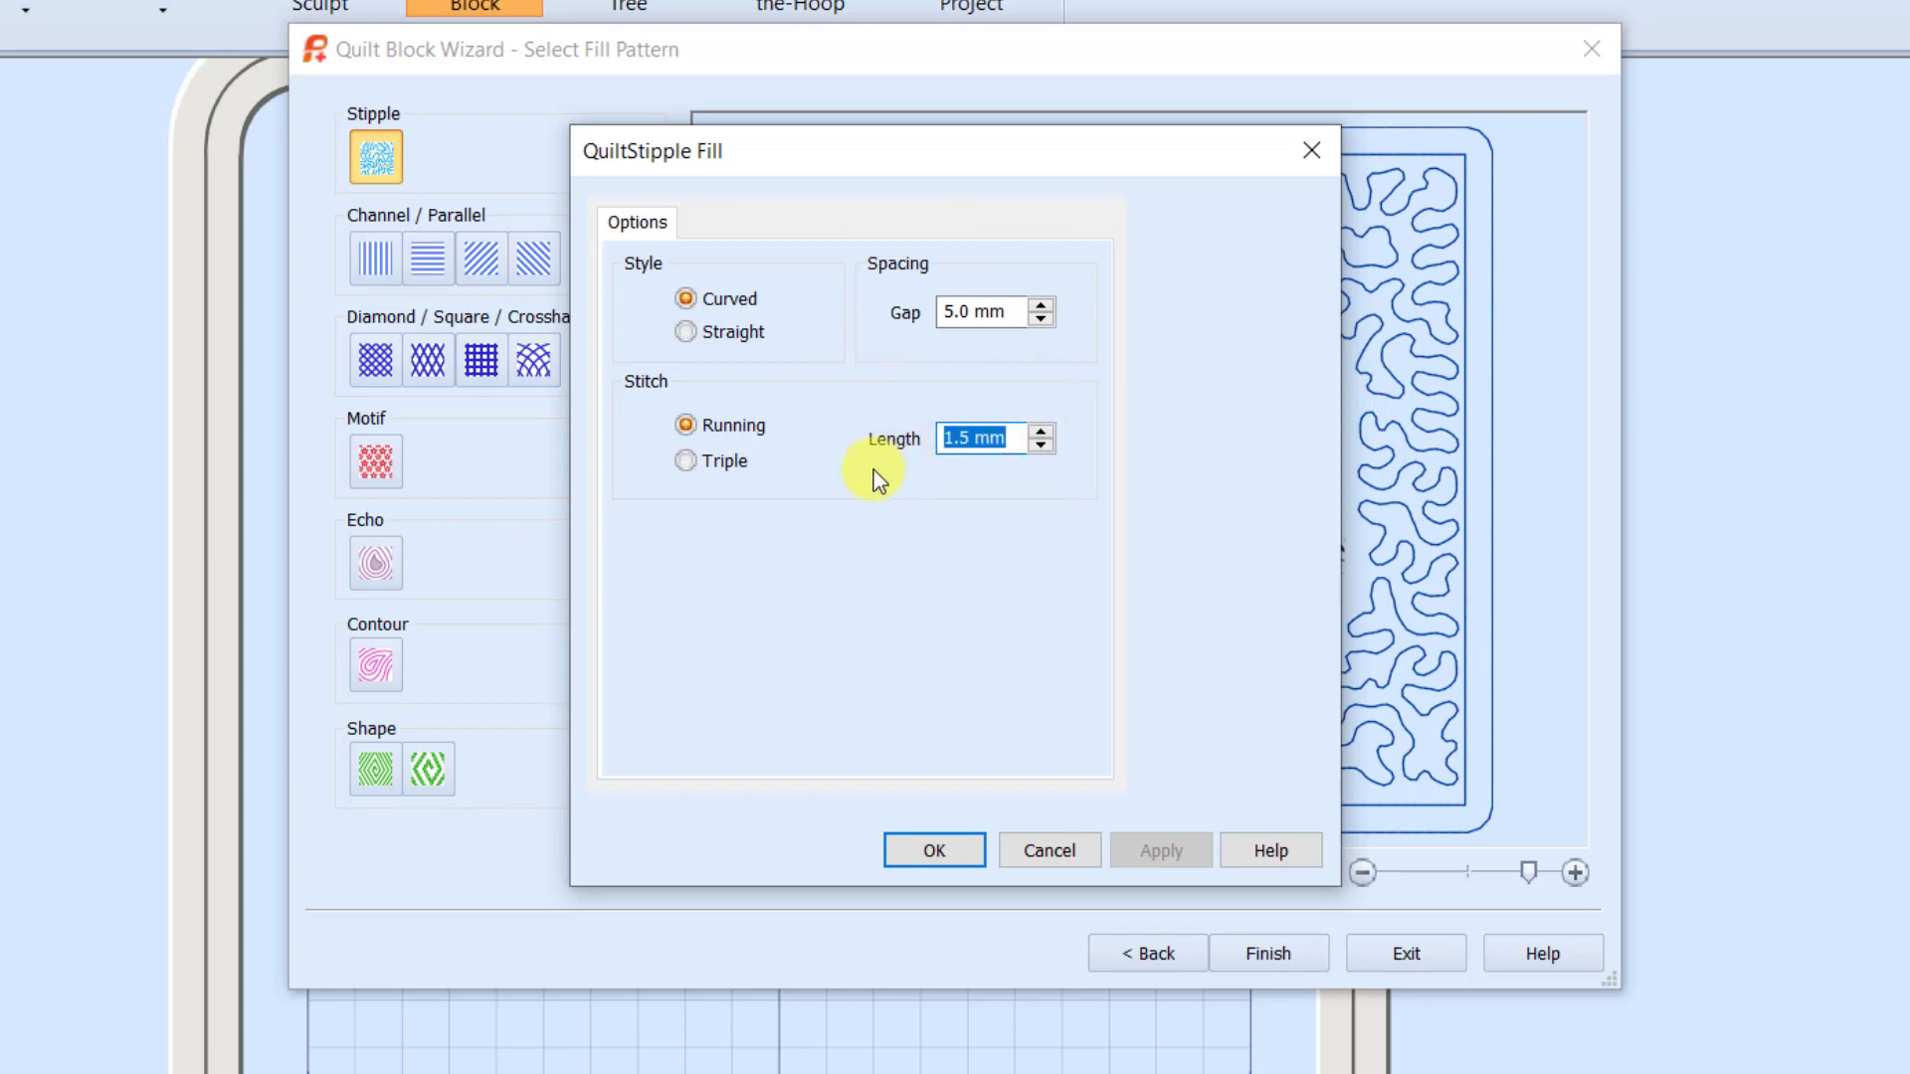
{"action": "type", "text": "2.0"}
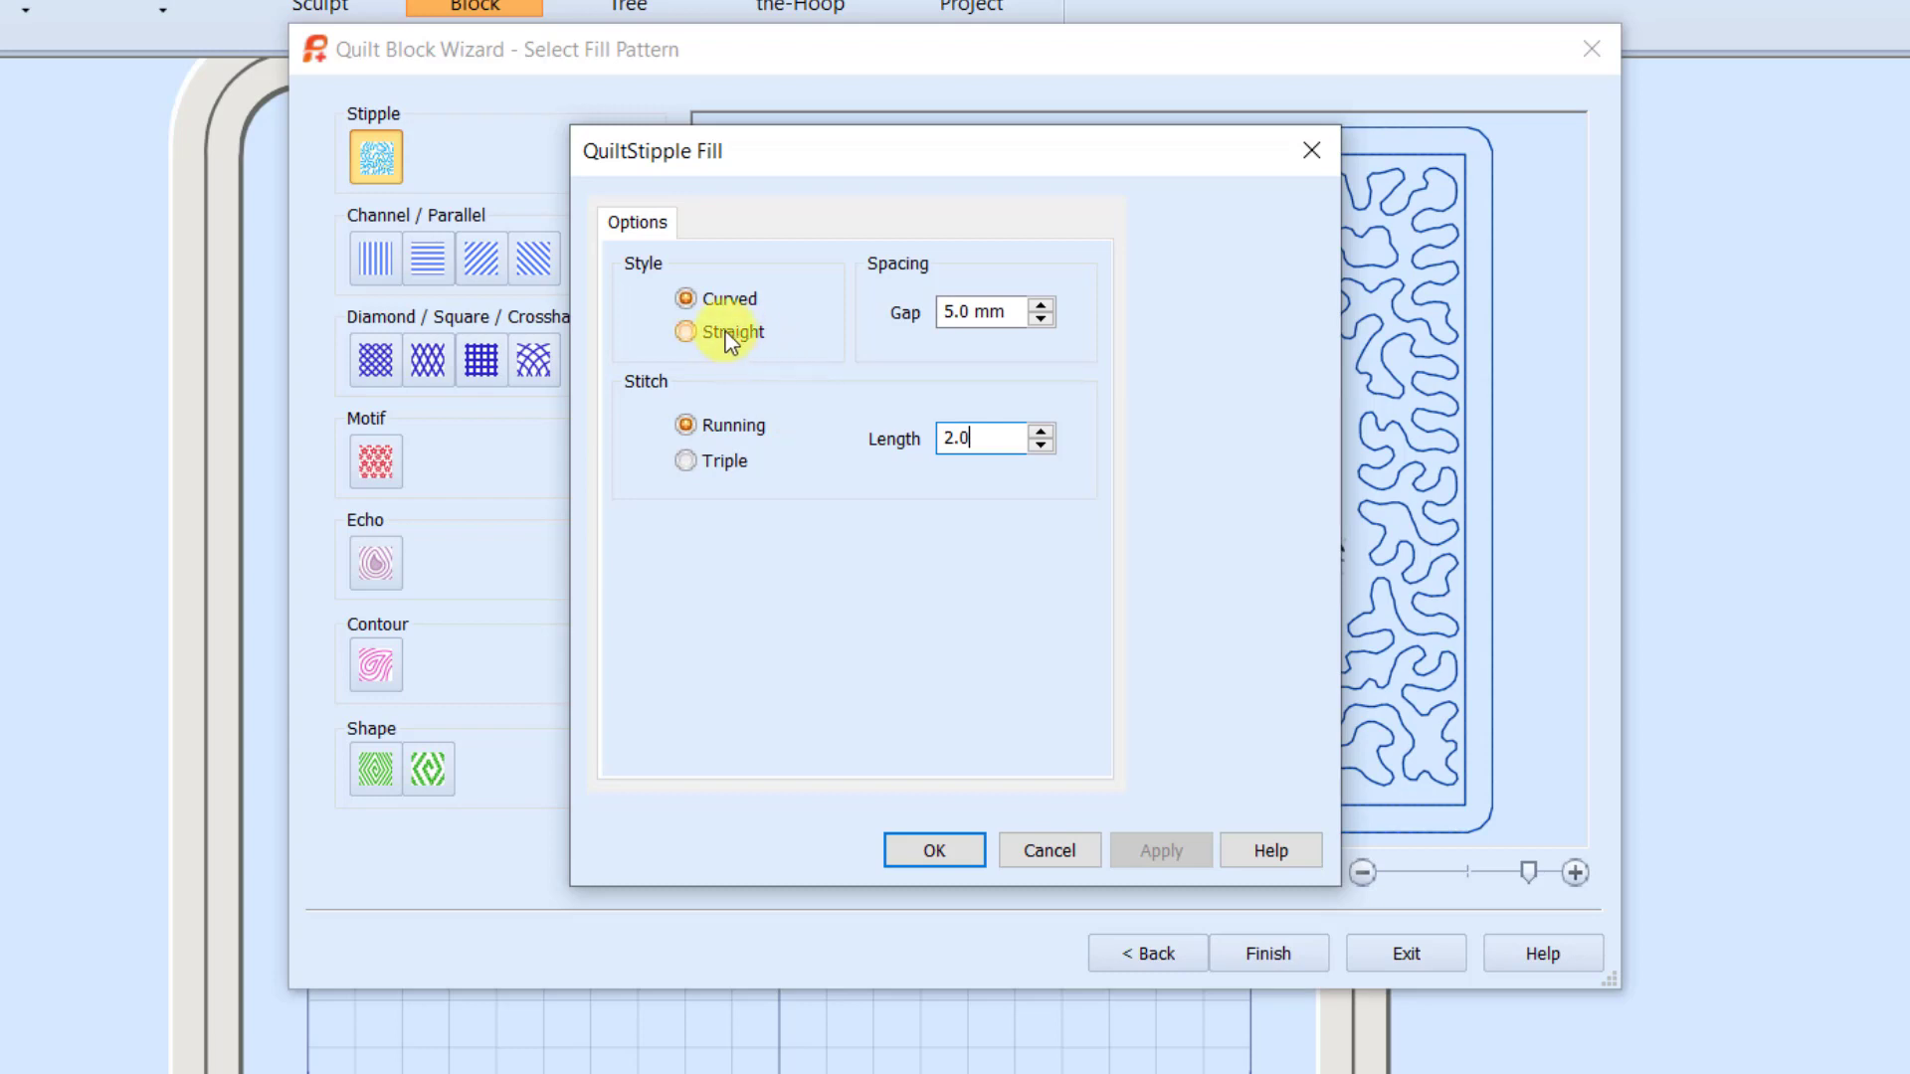
{"action": "left_click", "coordinate": [730, 298]}
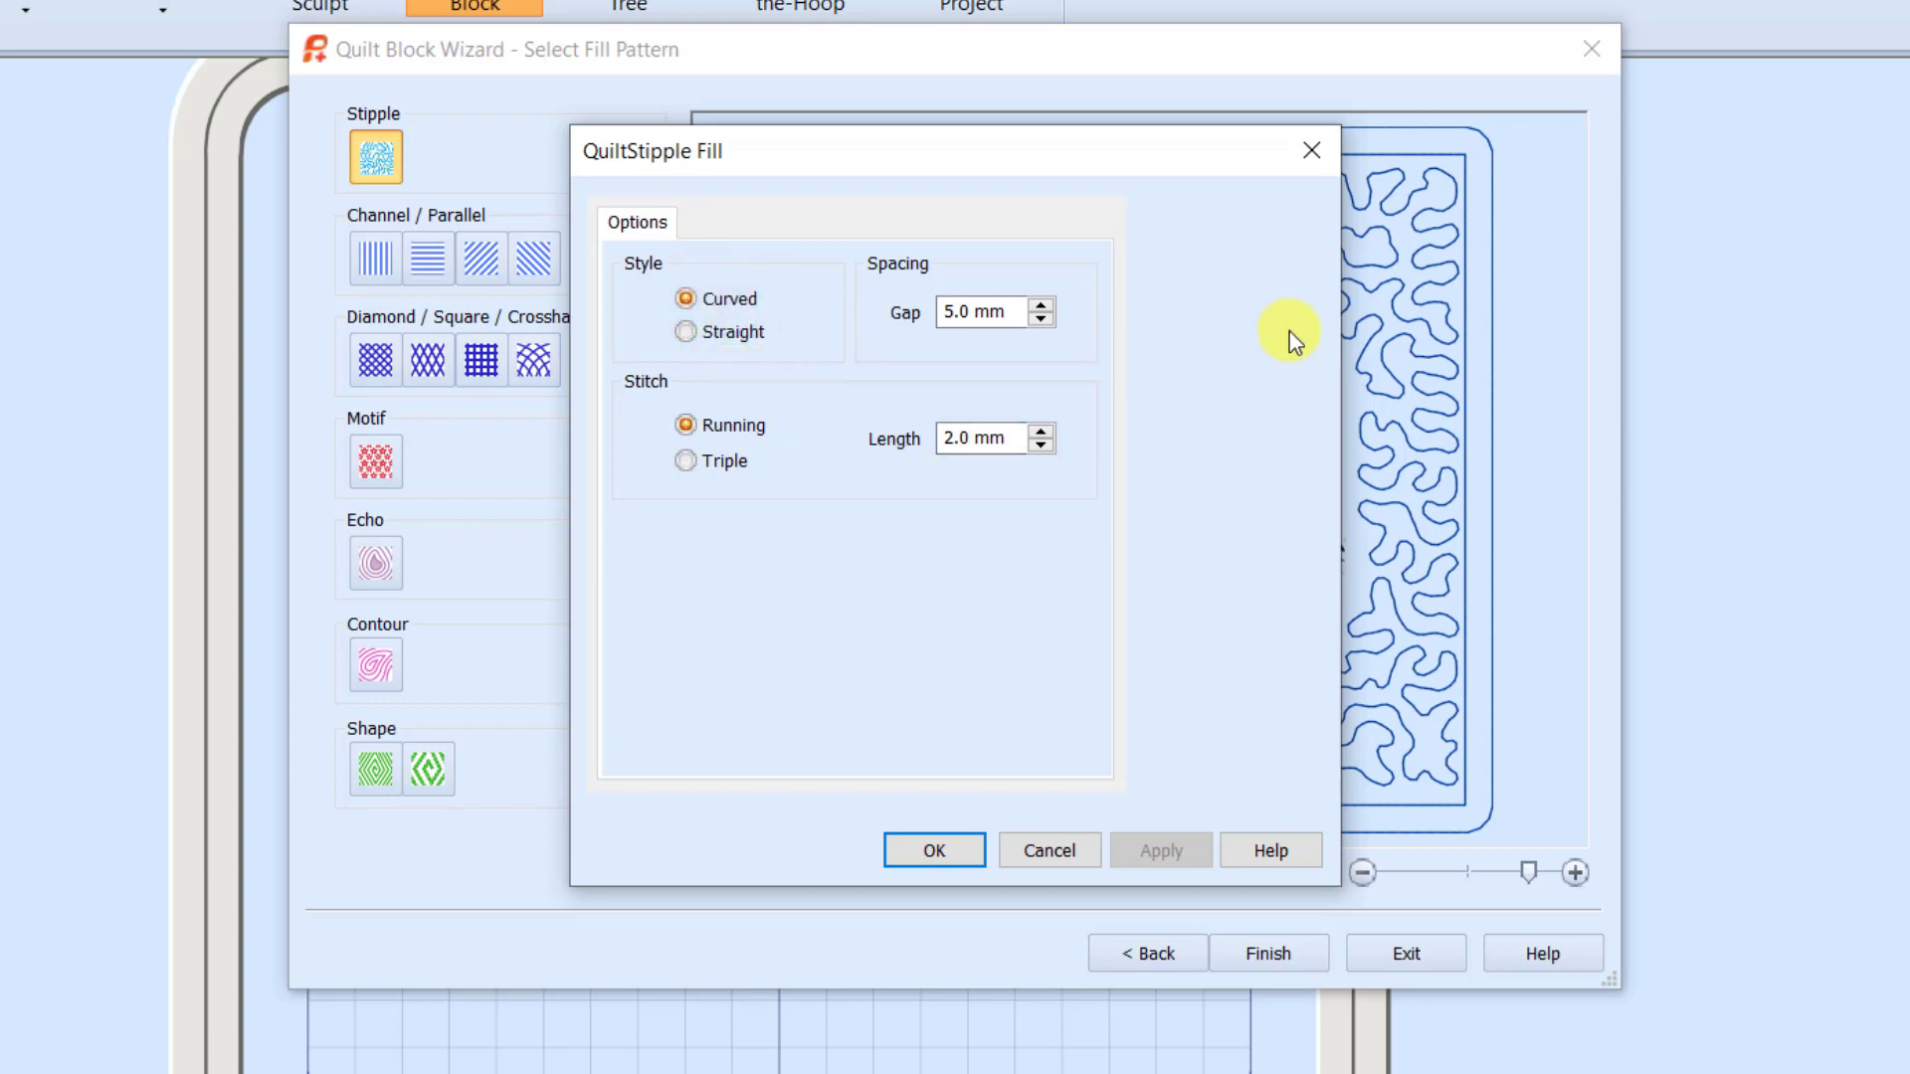
{"action": "left_click", "coordinate": [697, 335]}
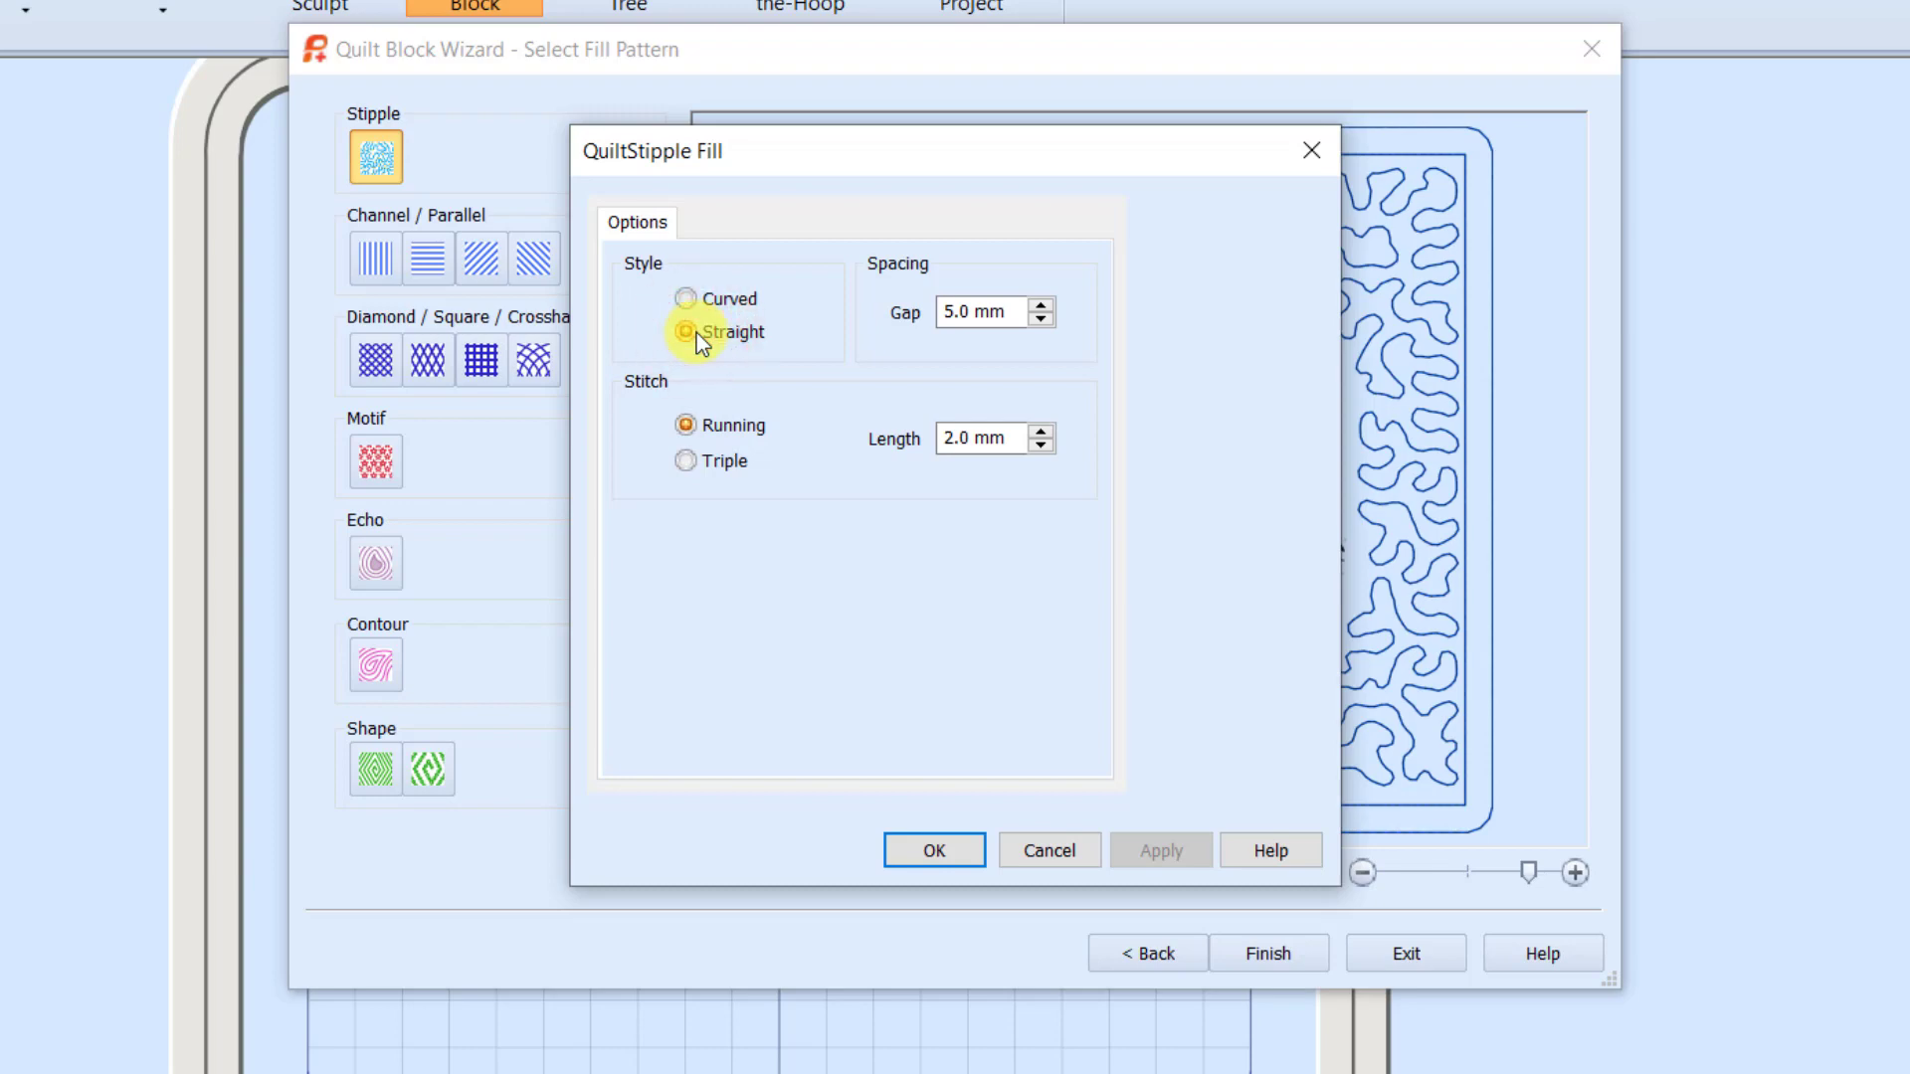
{"action": "left_click", "coordinate": [933, 852]}
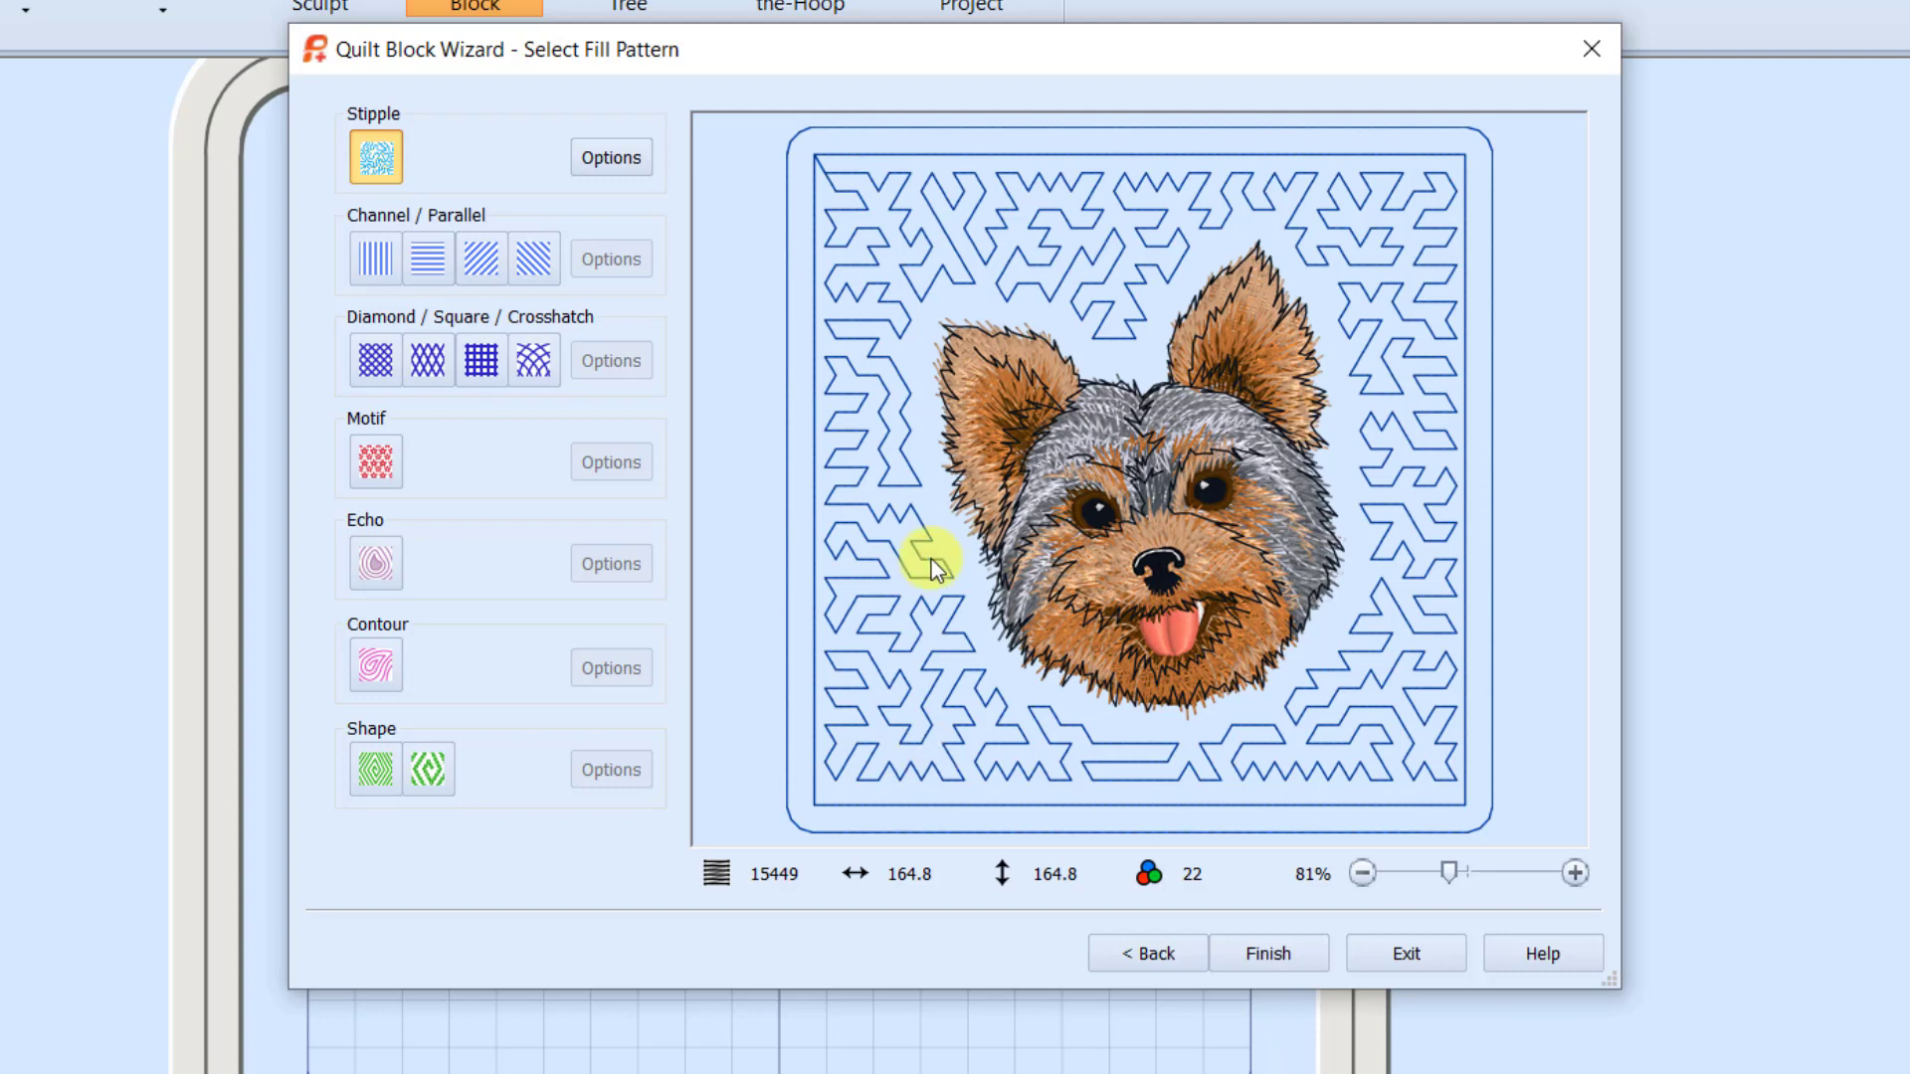
Change the stipple fill's style to Curved and set its gap to 4.0 mm
{"action": "left_click", "coordinate": [591, 159]}
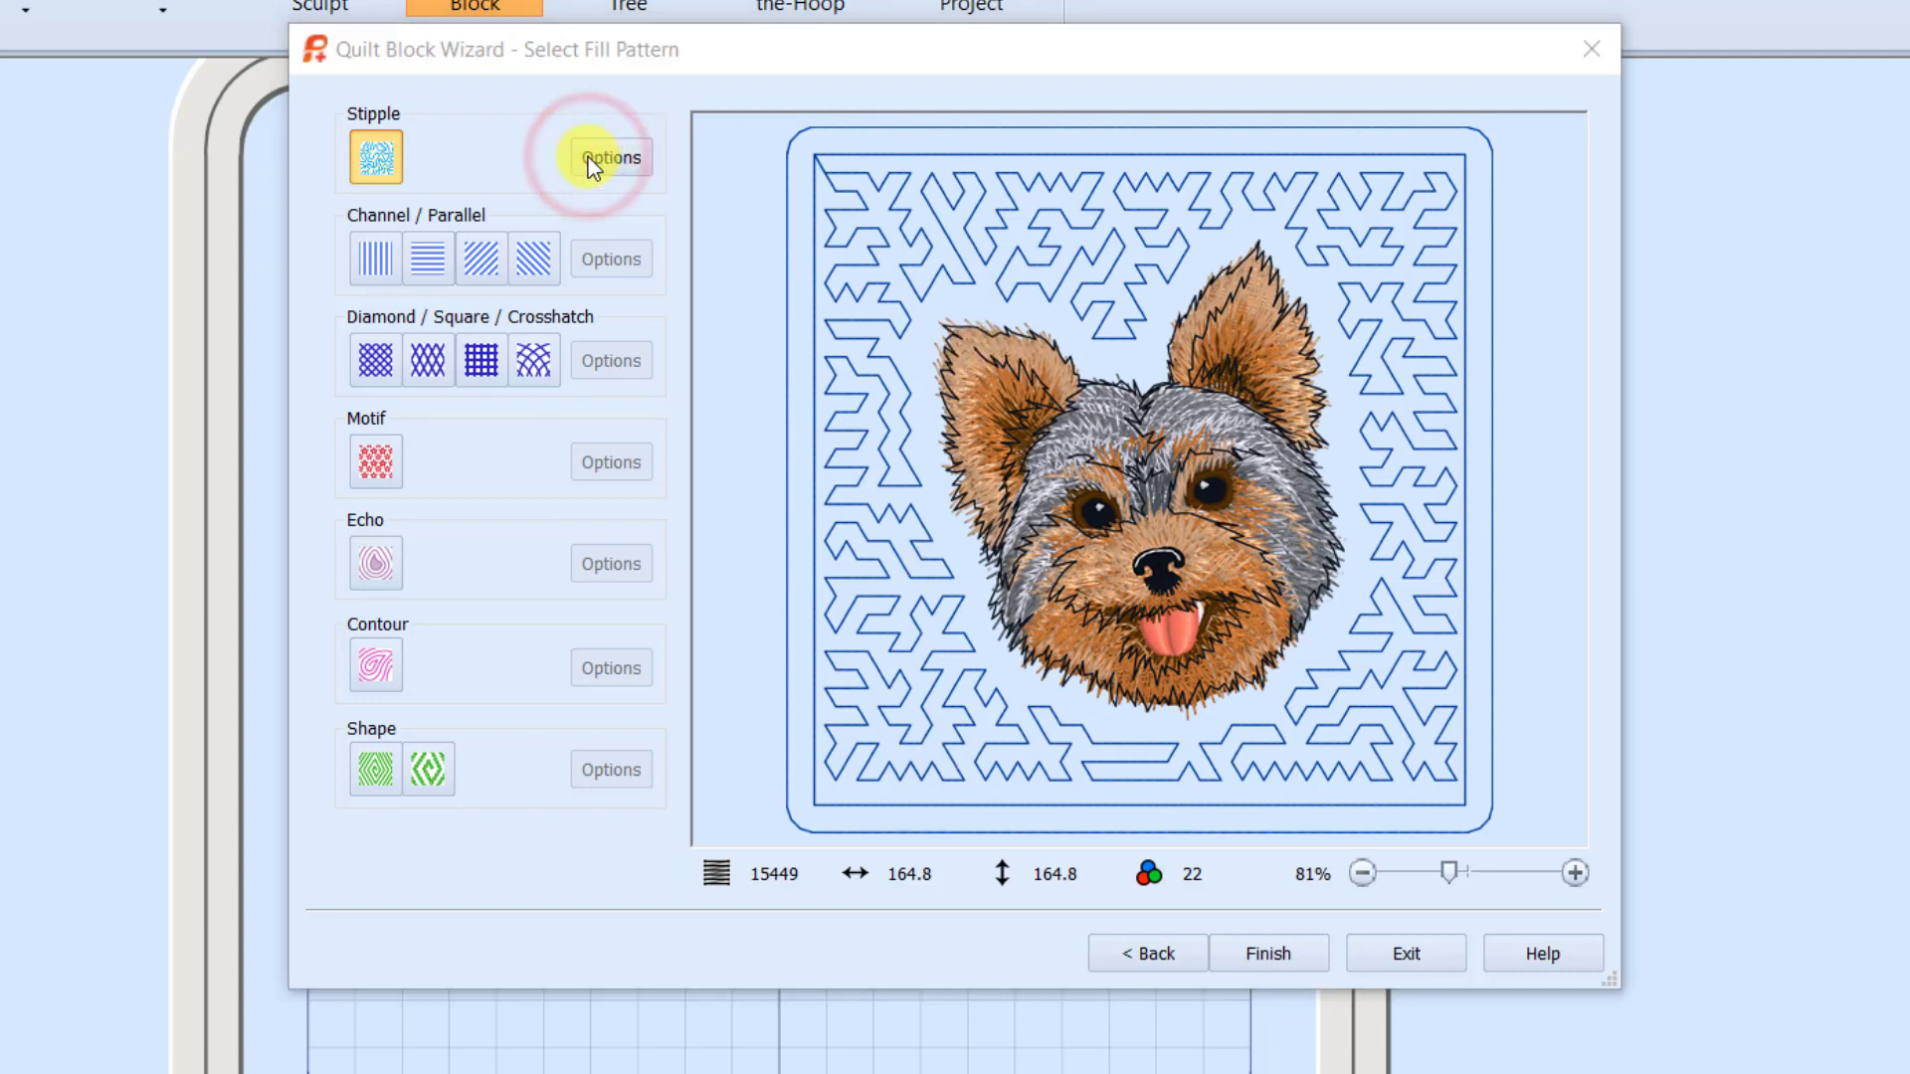
{"action": "left_click", "coordinate": [691, 300]}
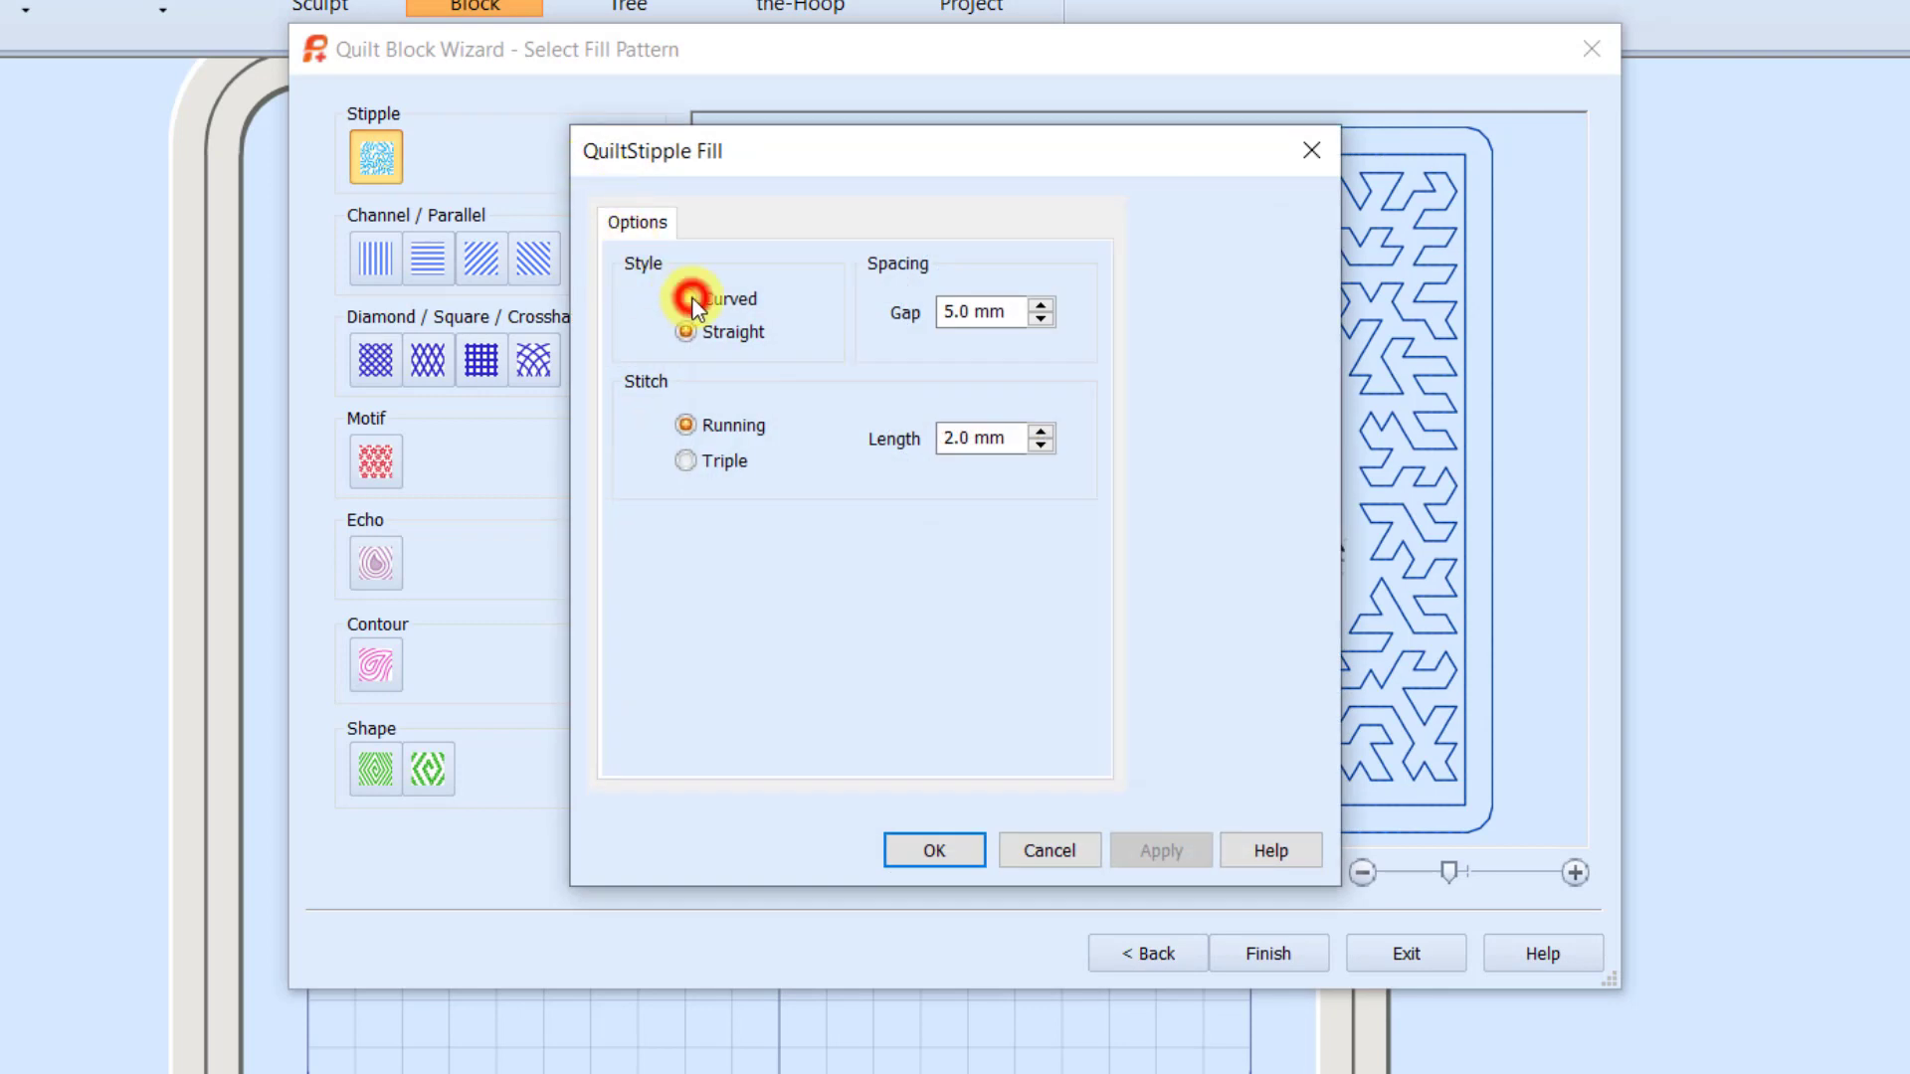
{"action": "left_click_drag", "start_coordinate": [1013, 315], "coordinate": [910, 311]}
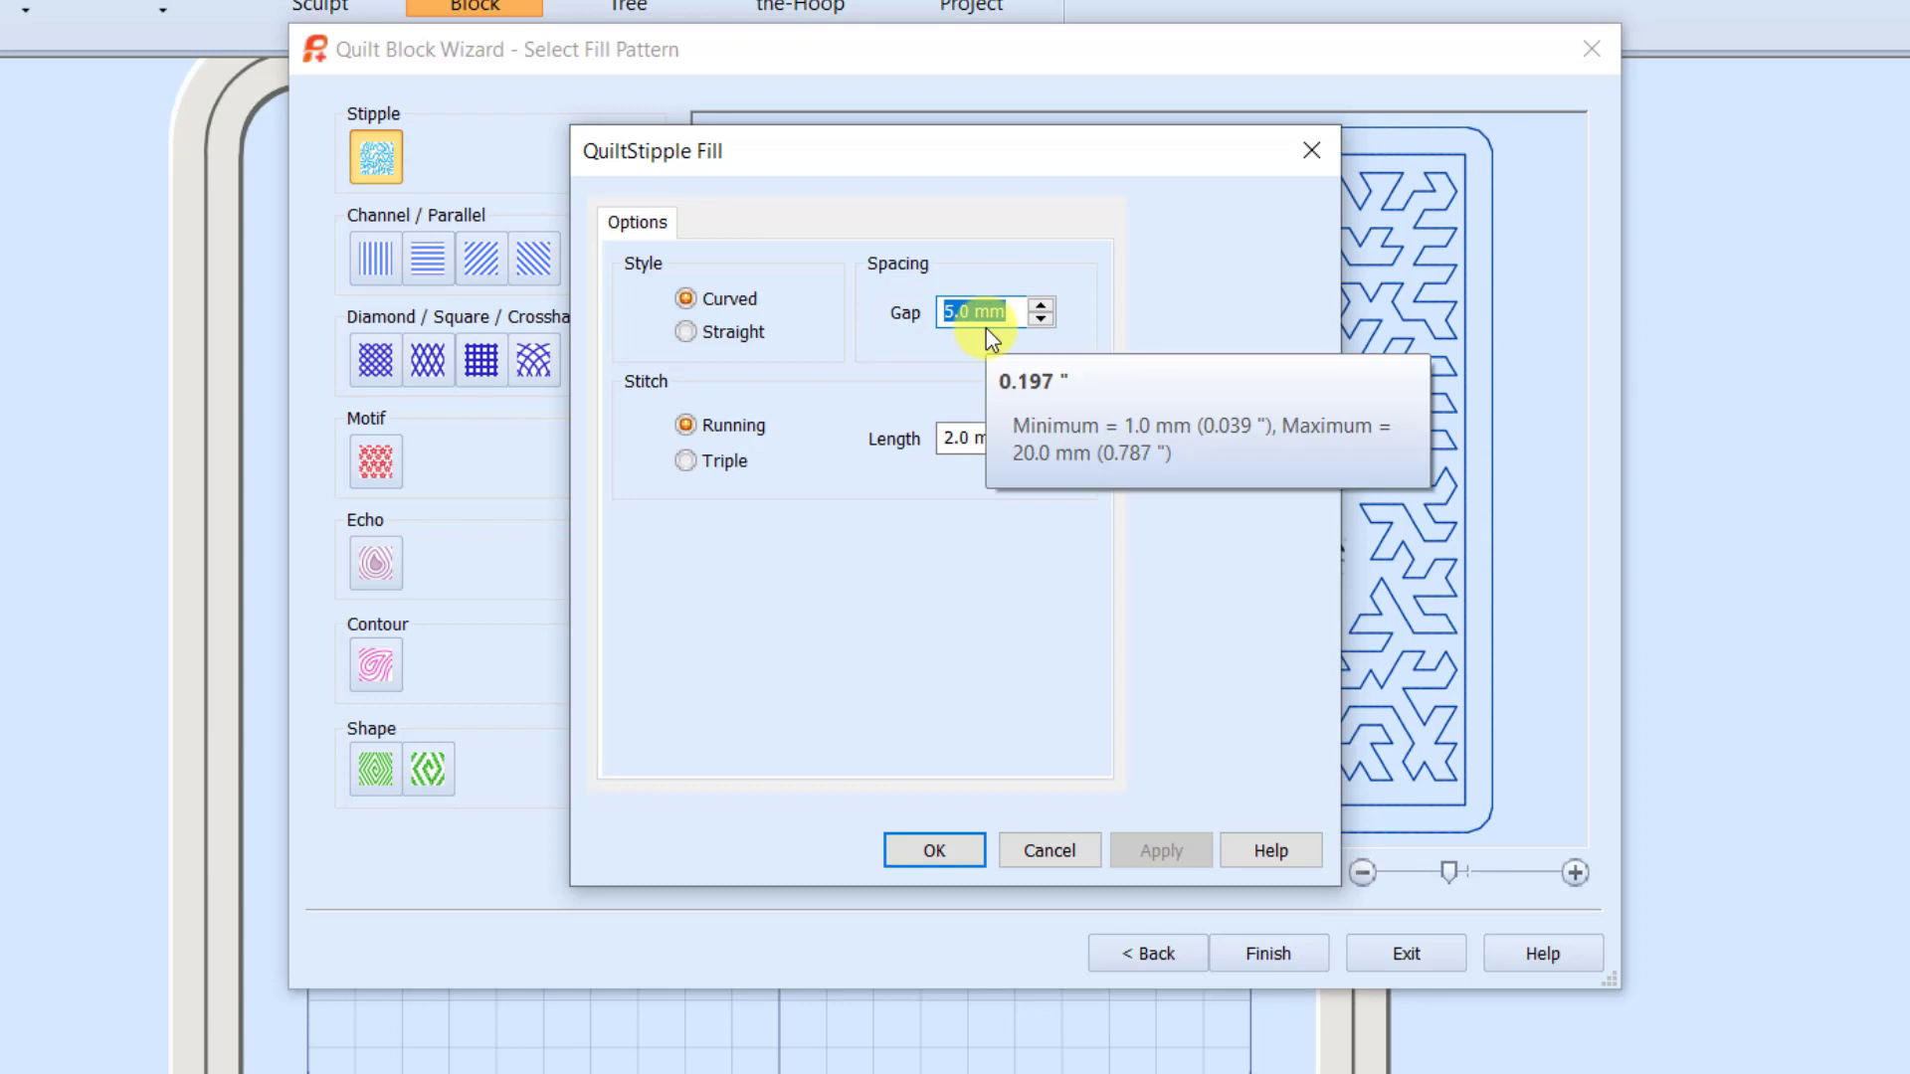
{"action": "type", "text": "4"}
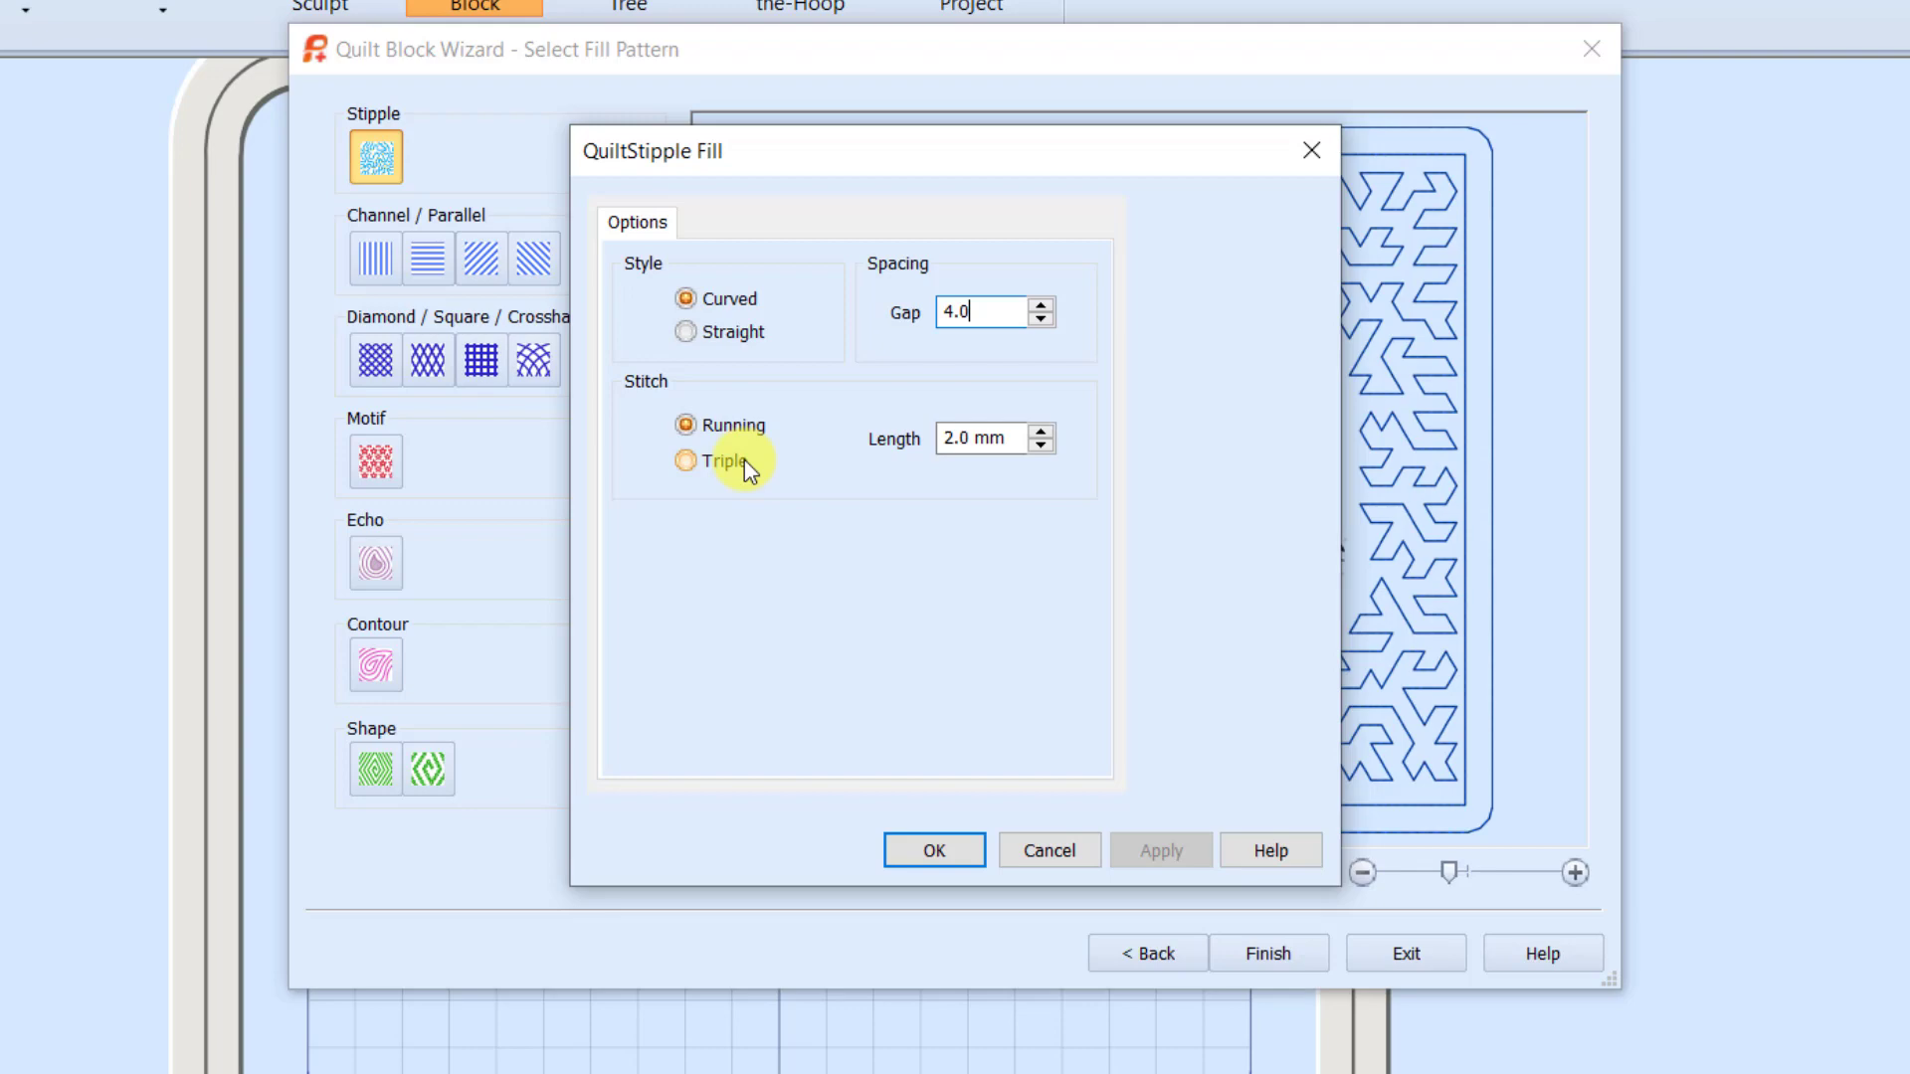
{"action": "left_click", "coordinate": [935, 843]}
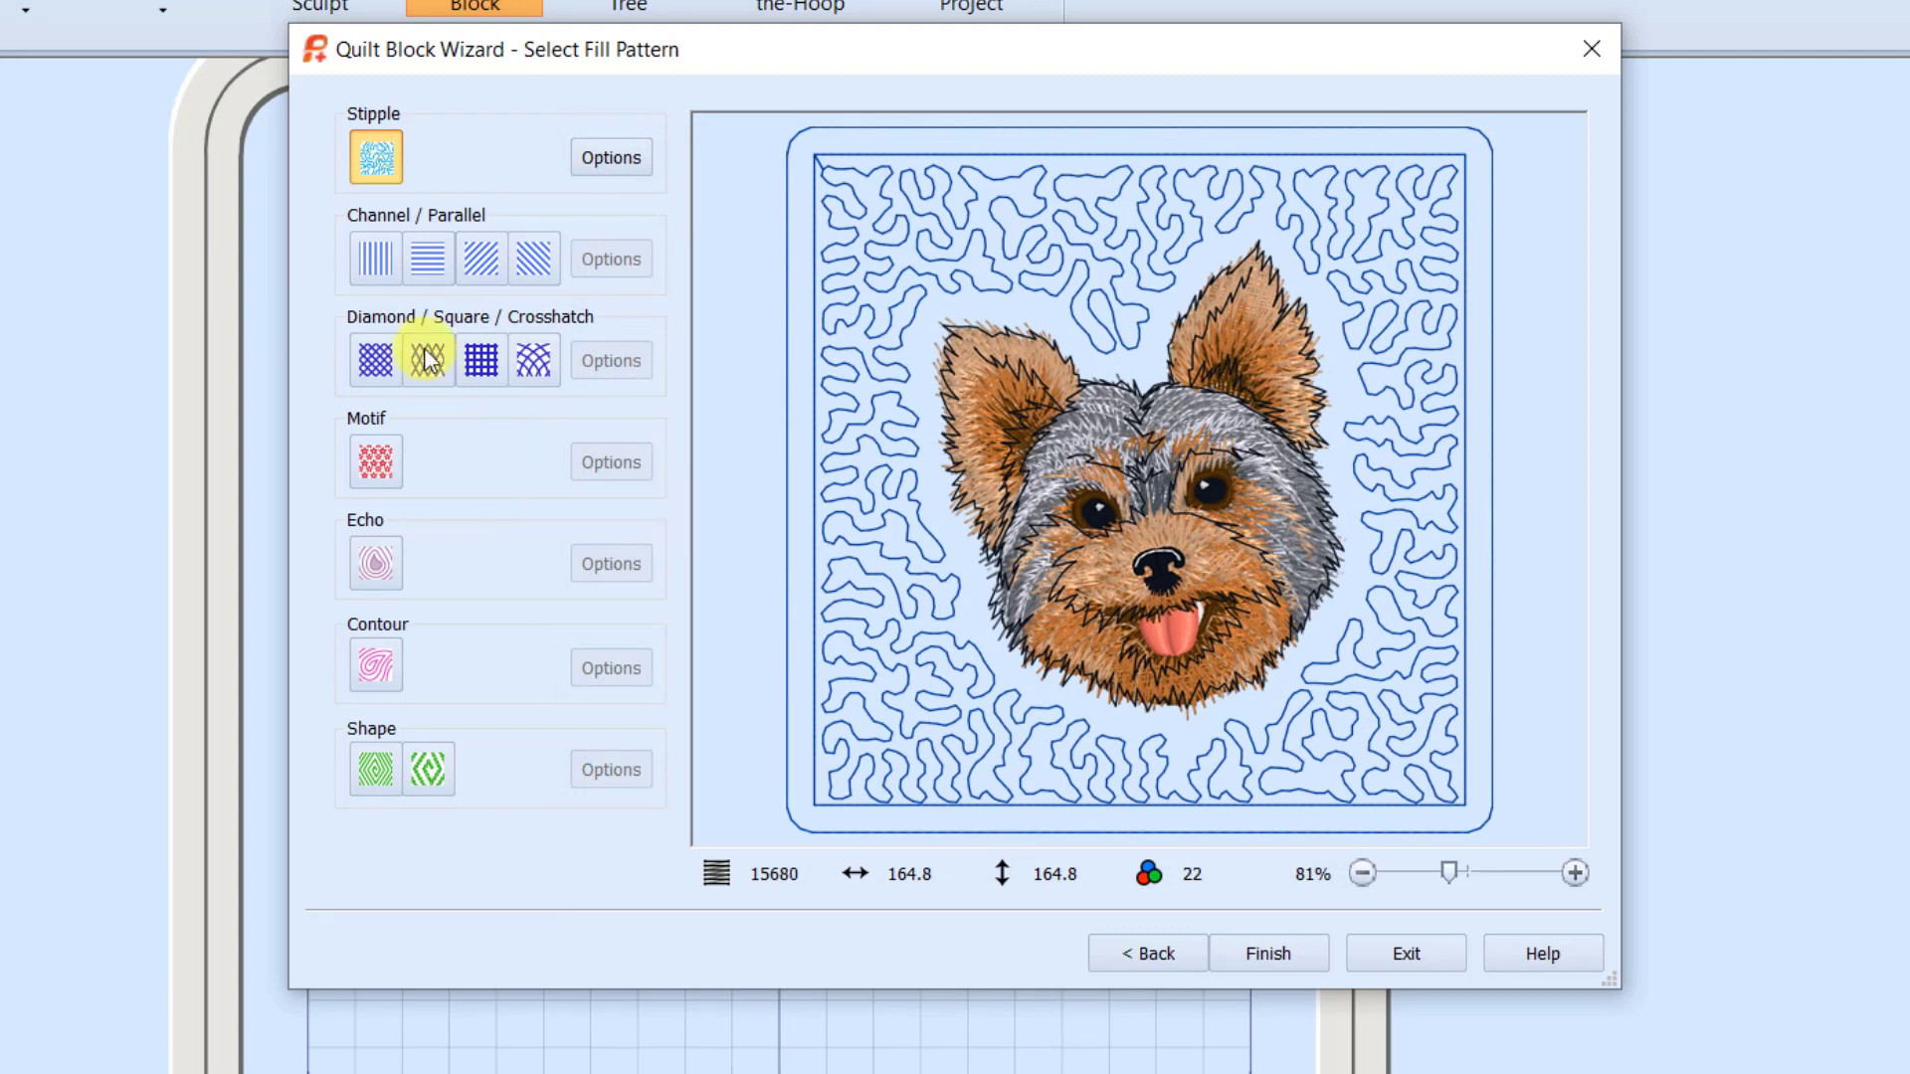
Try the vertical, diamond, motif, echo, contour and shape fills around the terrier
{"action": "left_click", "coordinate": [384, 272]}
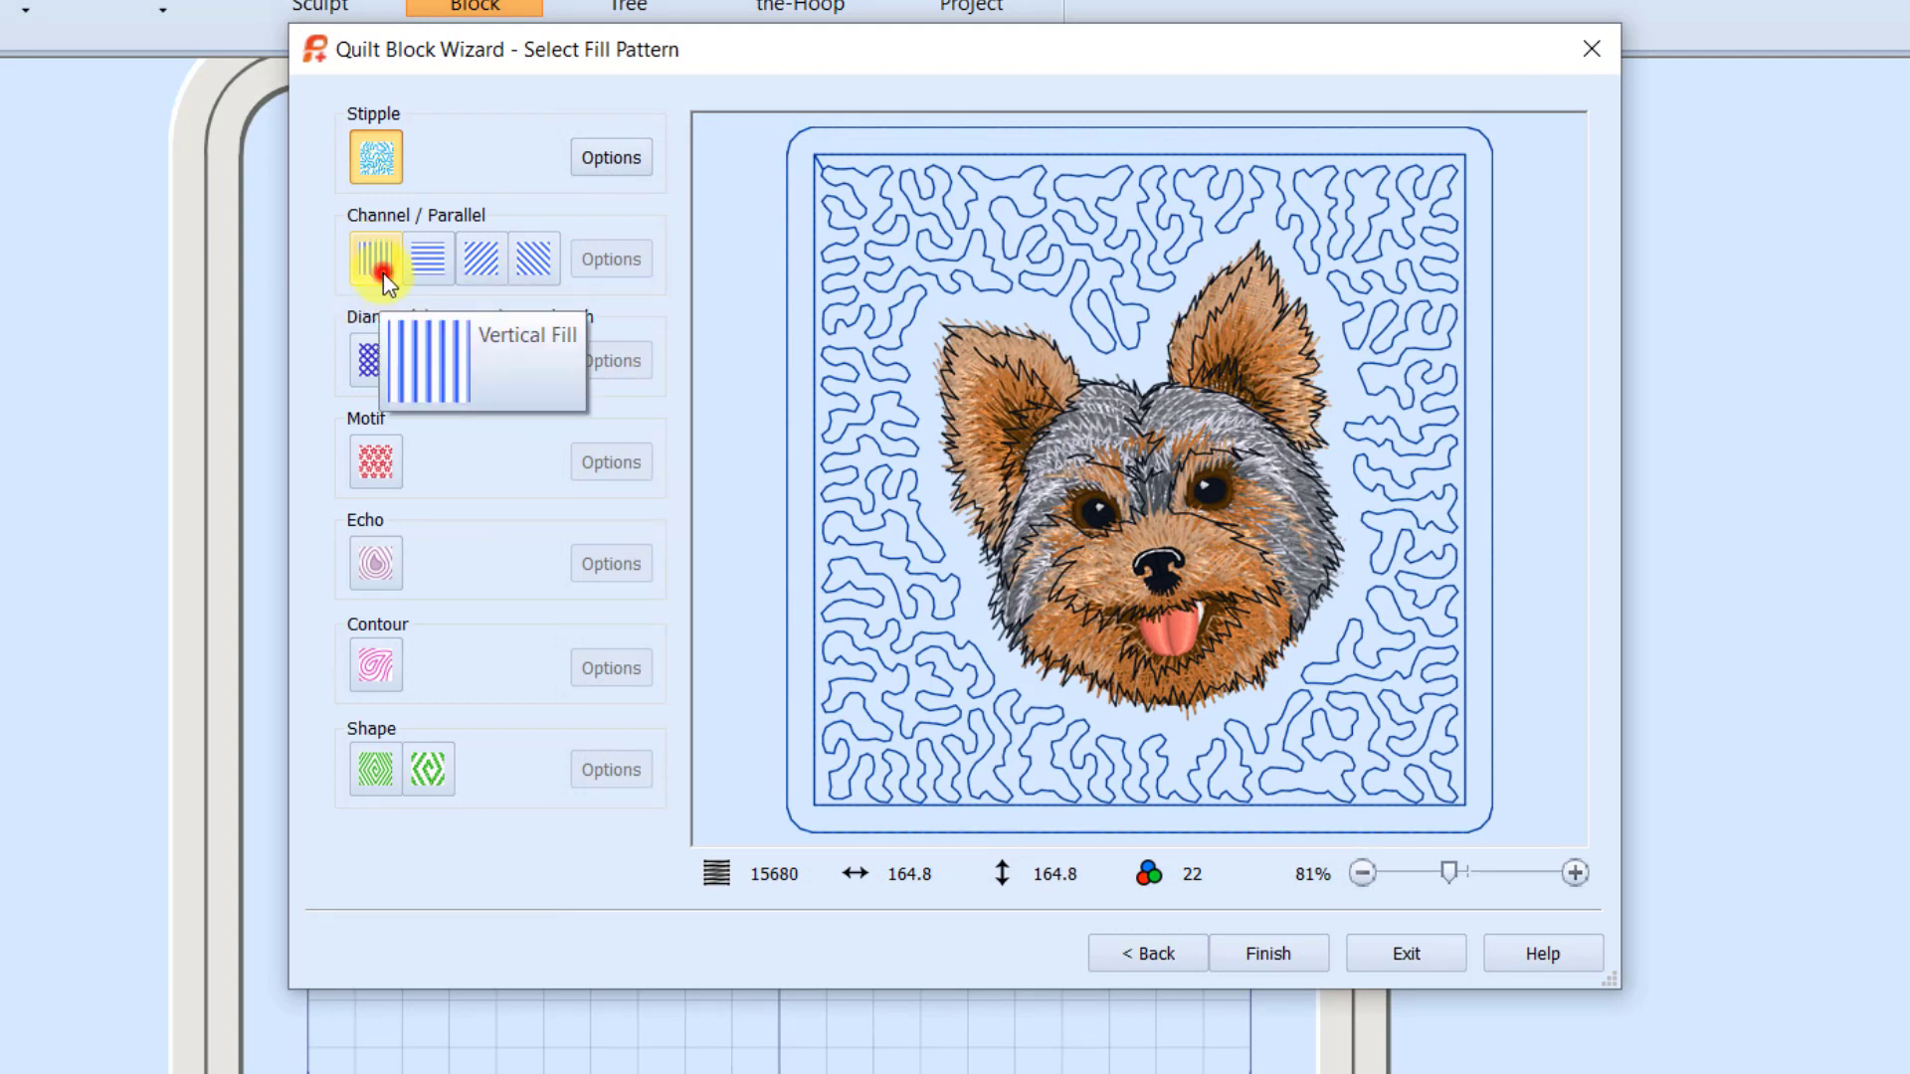
{"action": "left_click", "coordinate": [372, 371]}
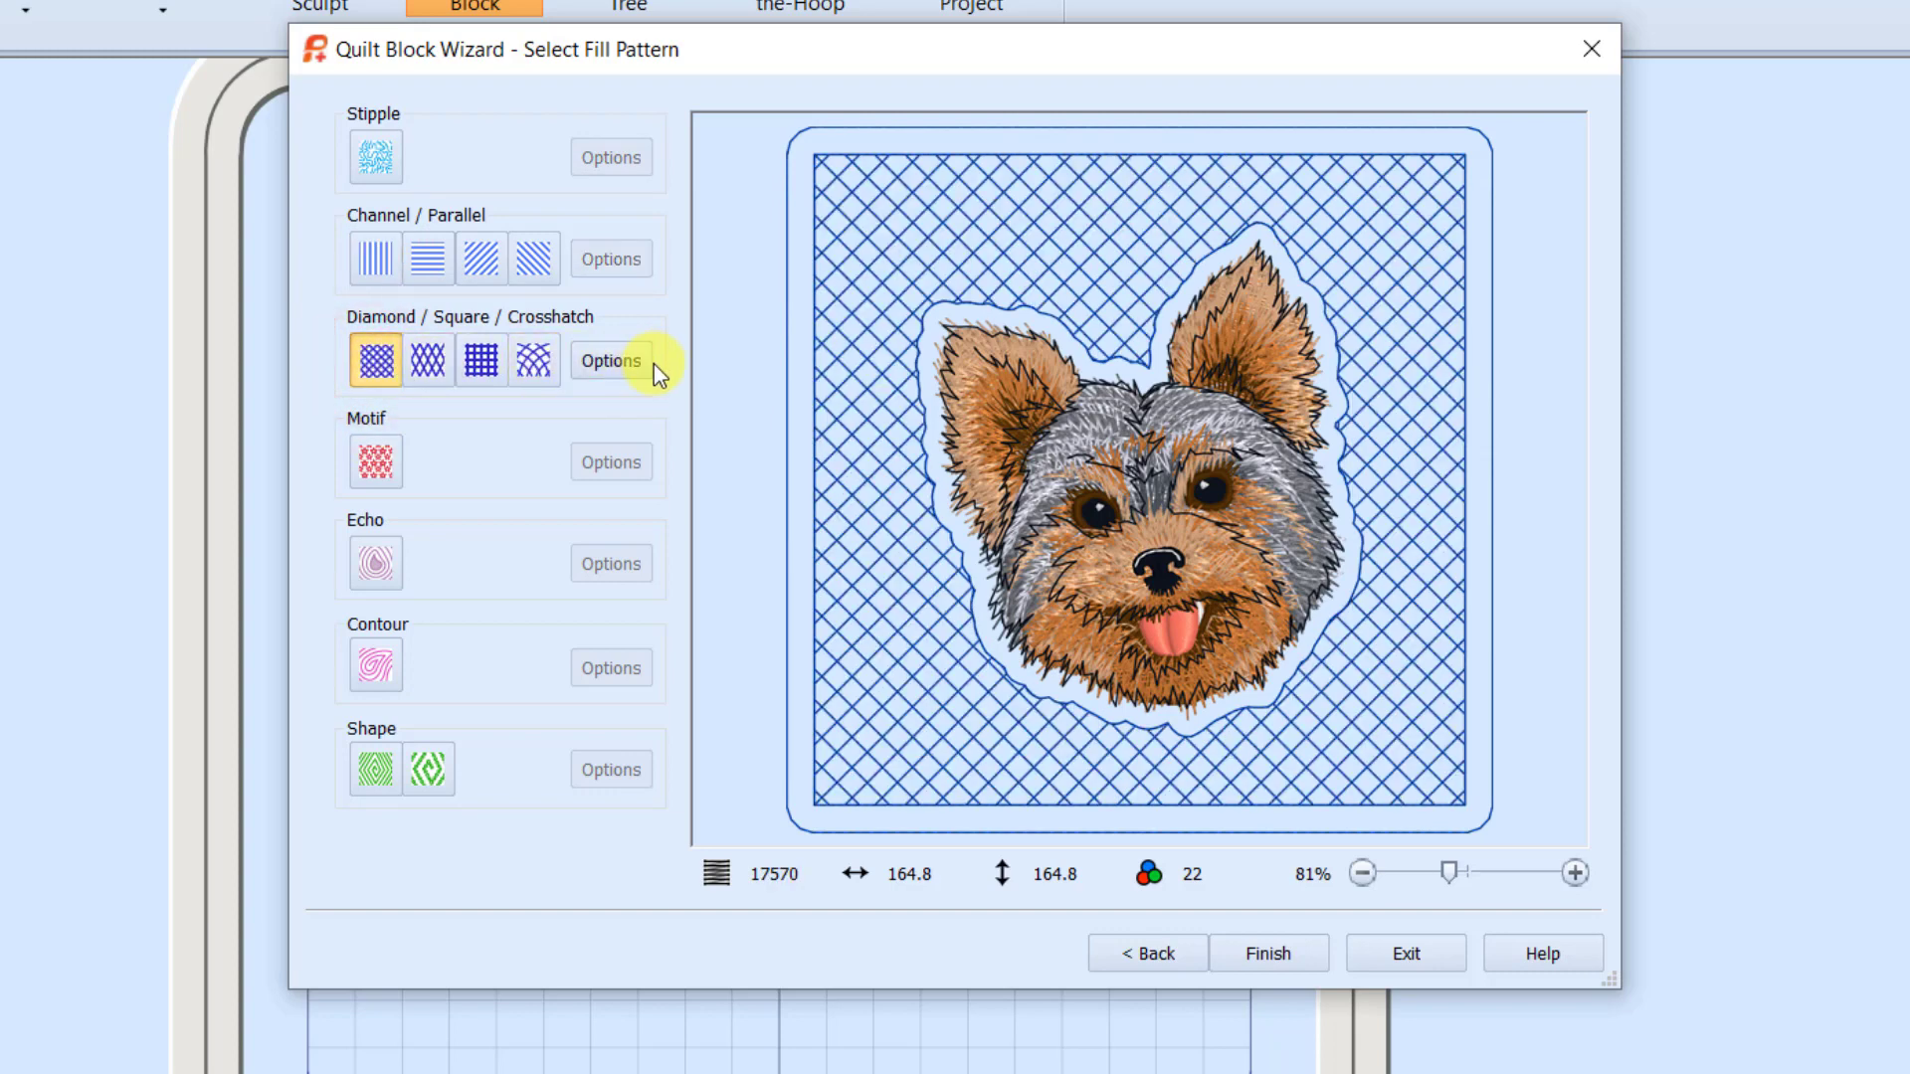
{"action": "left_click", "coordinate": [393, 464]}
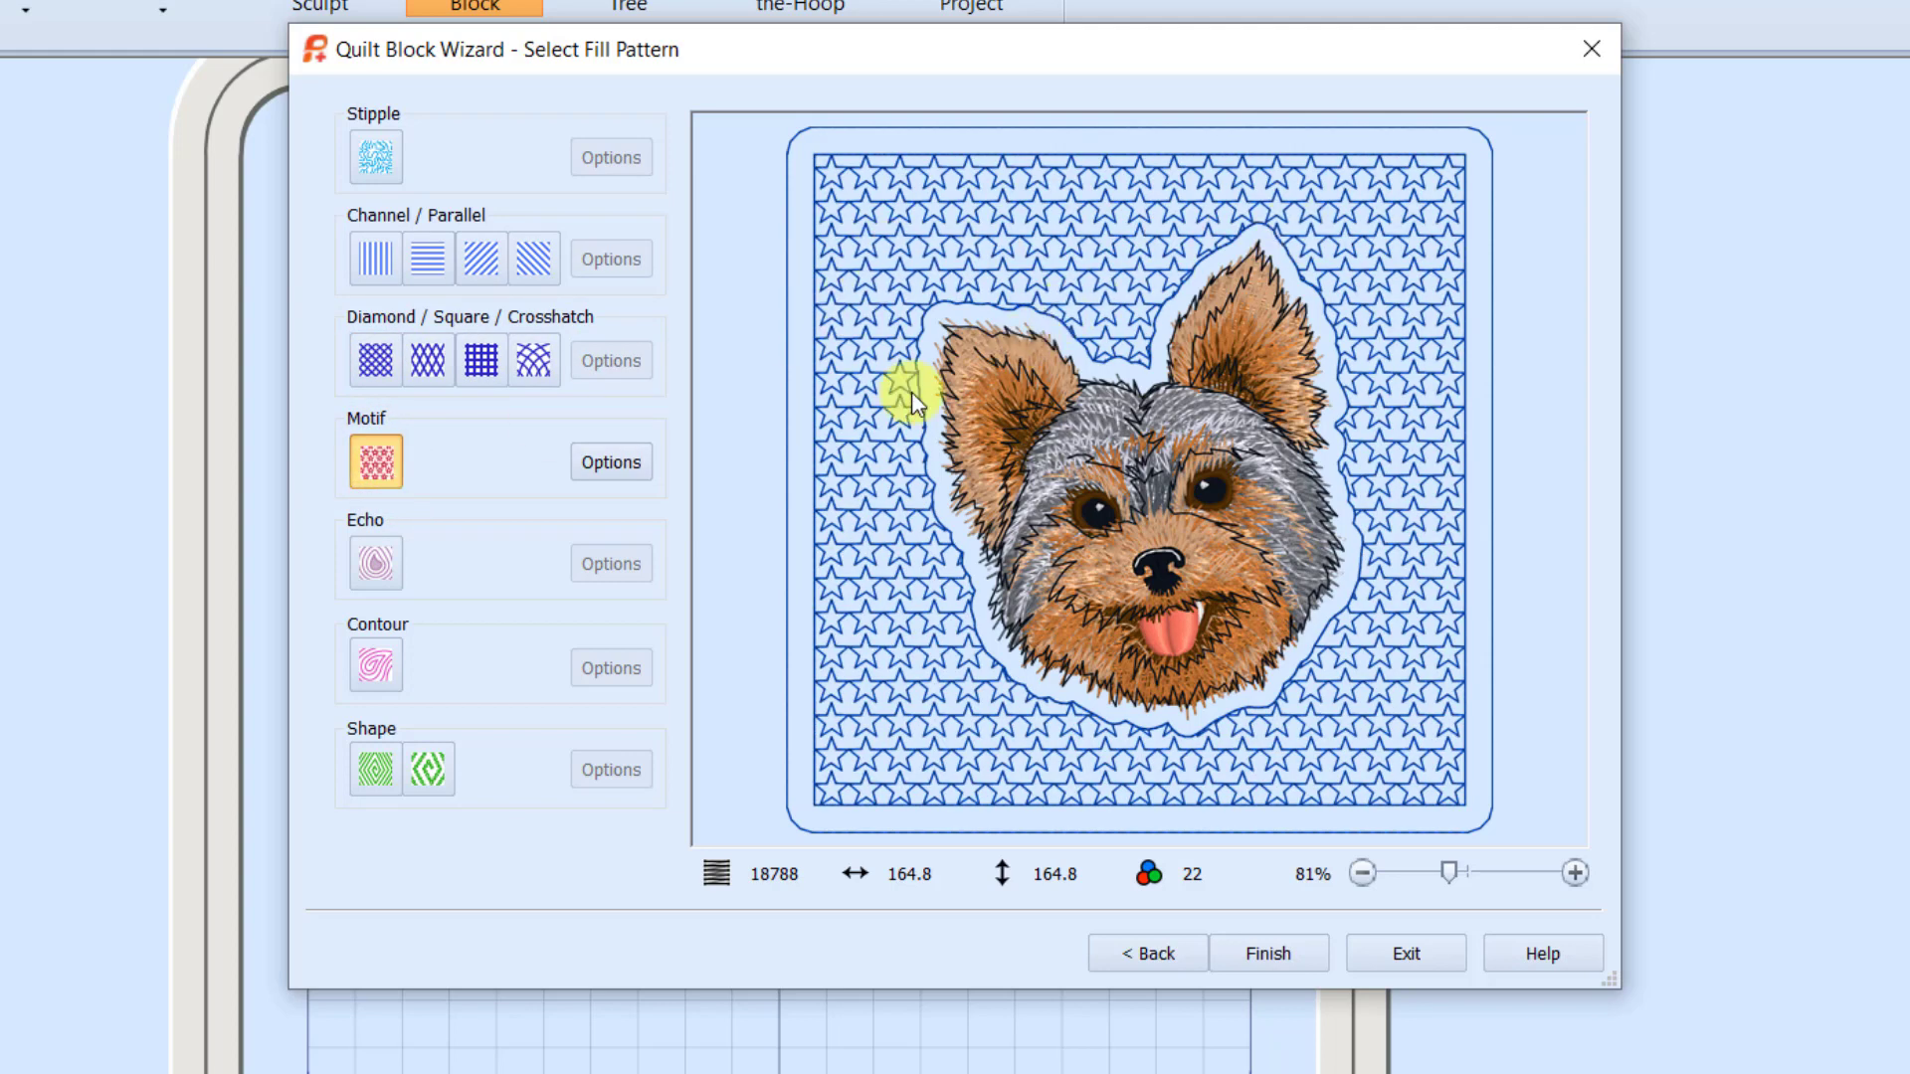
{"action": "left_click", "coordinate": [380, 563]}
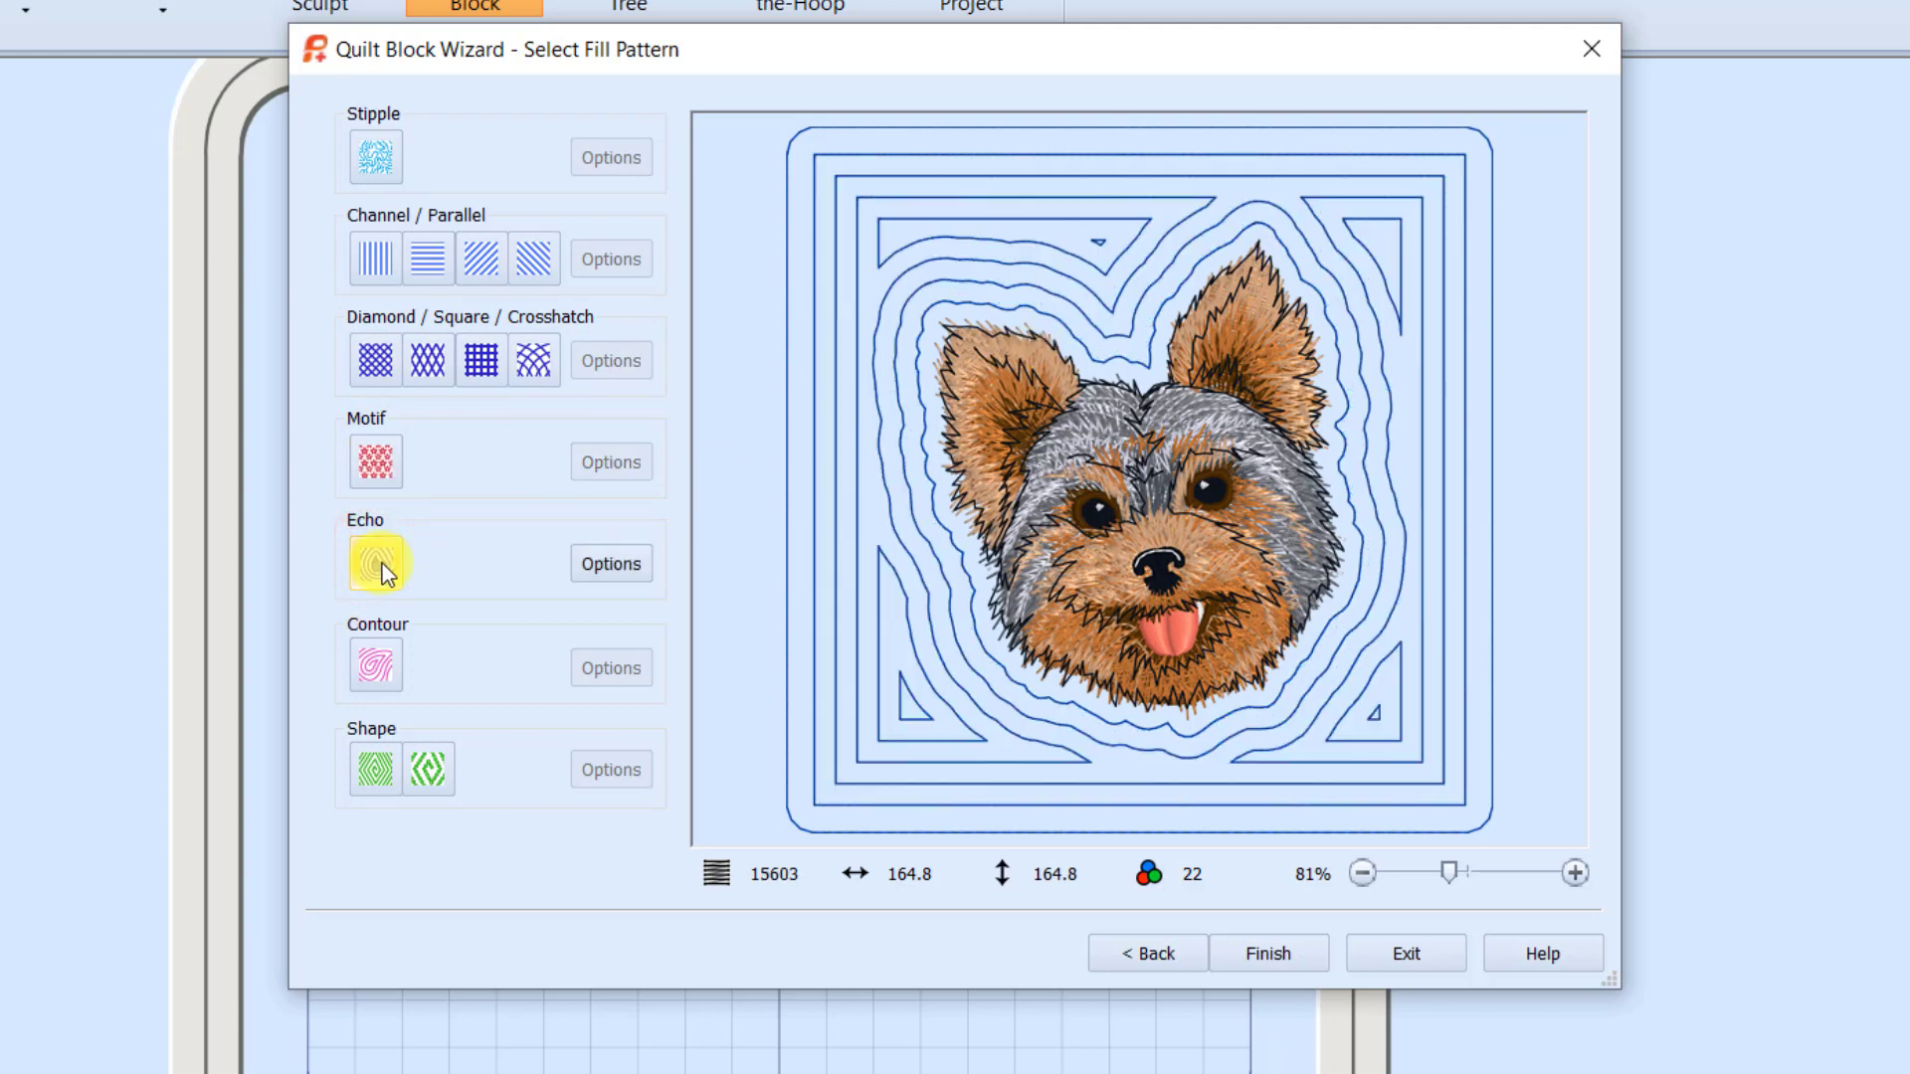
{"action": "left_click", "coordinate": [378, 664]}
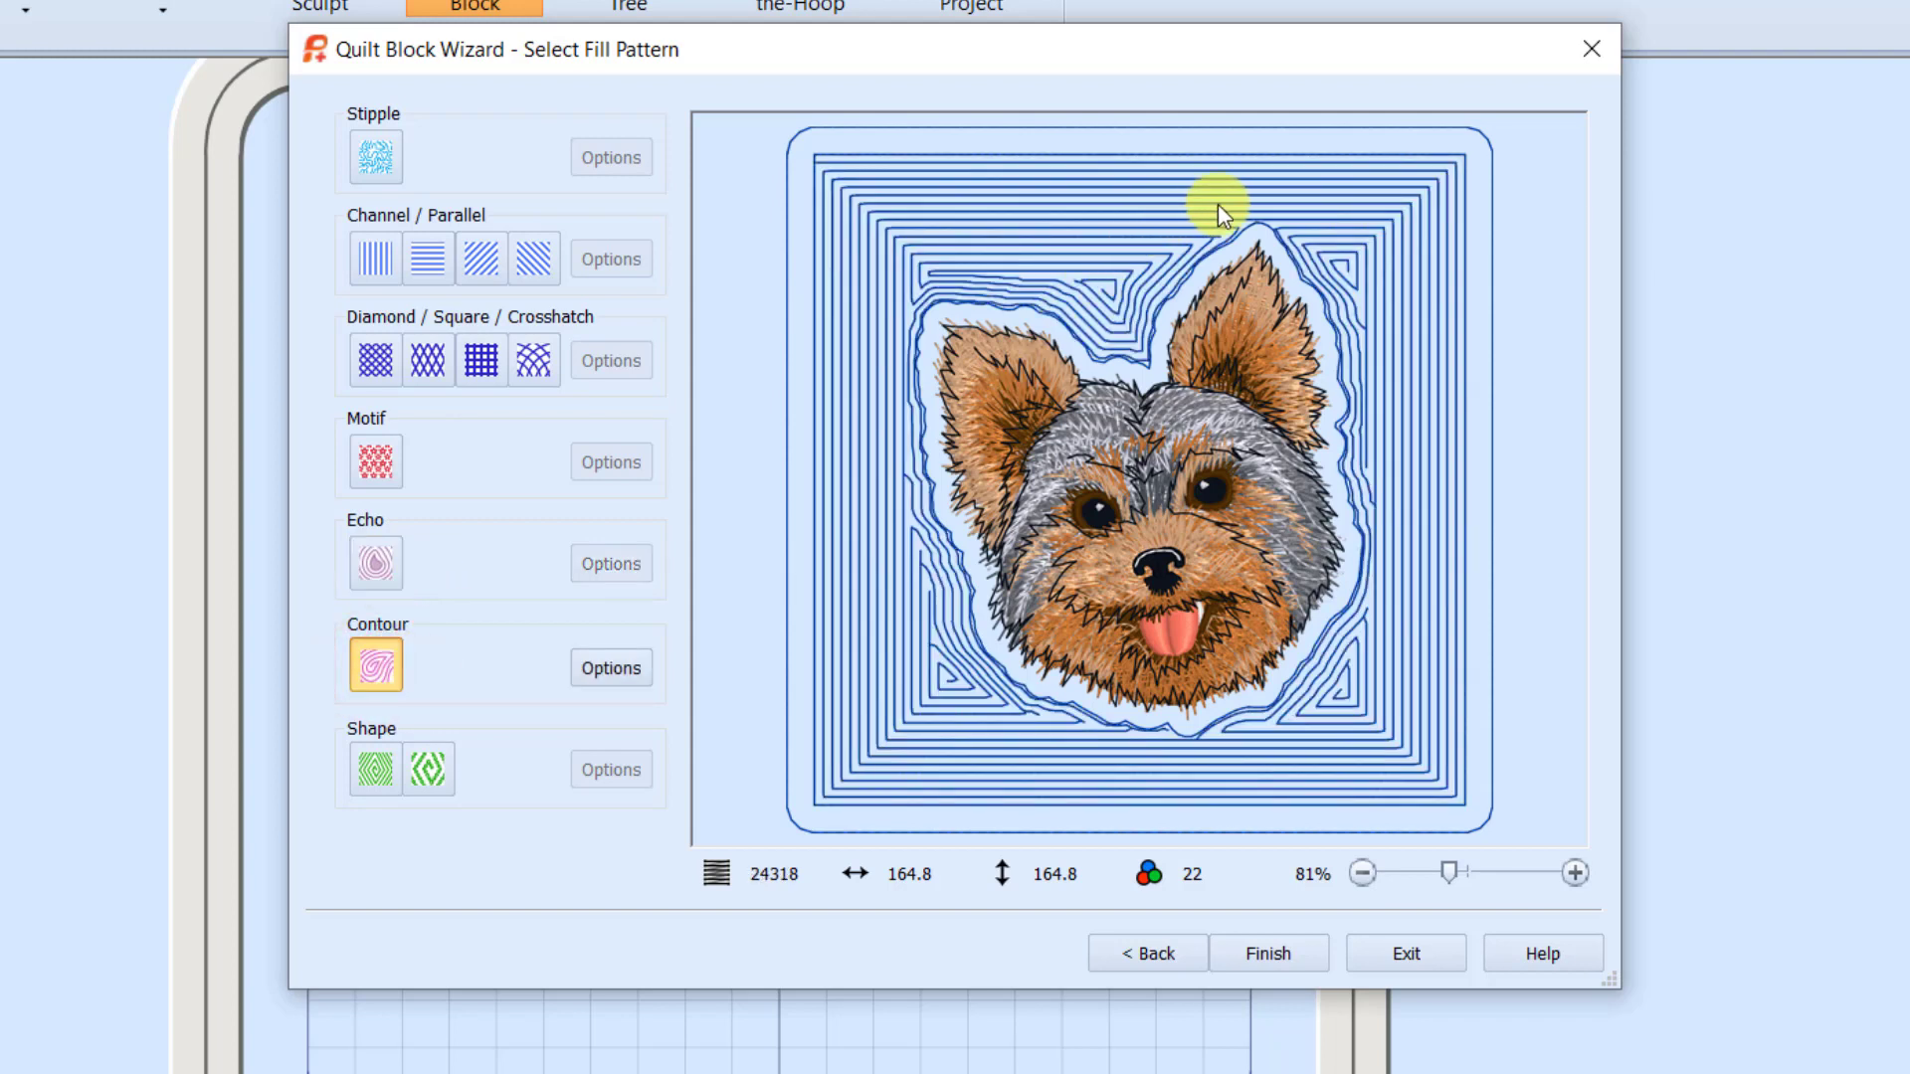
{"action": "left_click", "coordinate": [384, 780]}
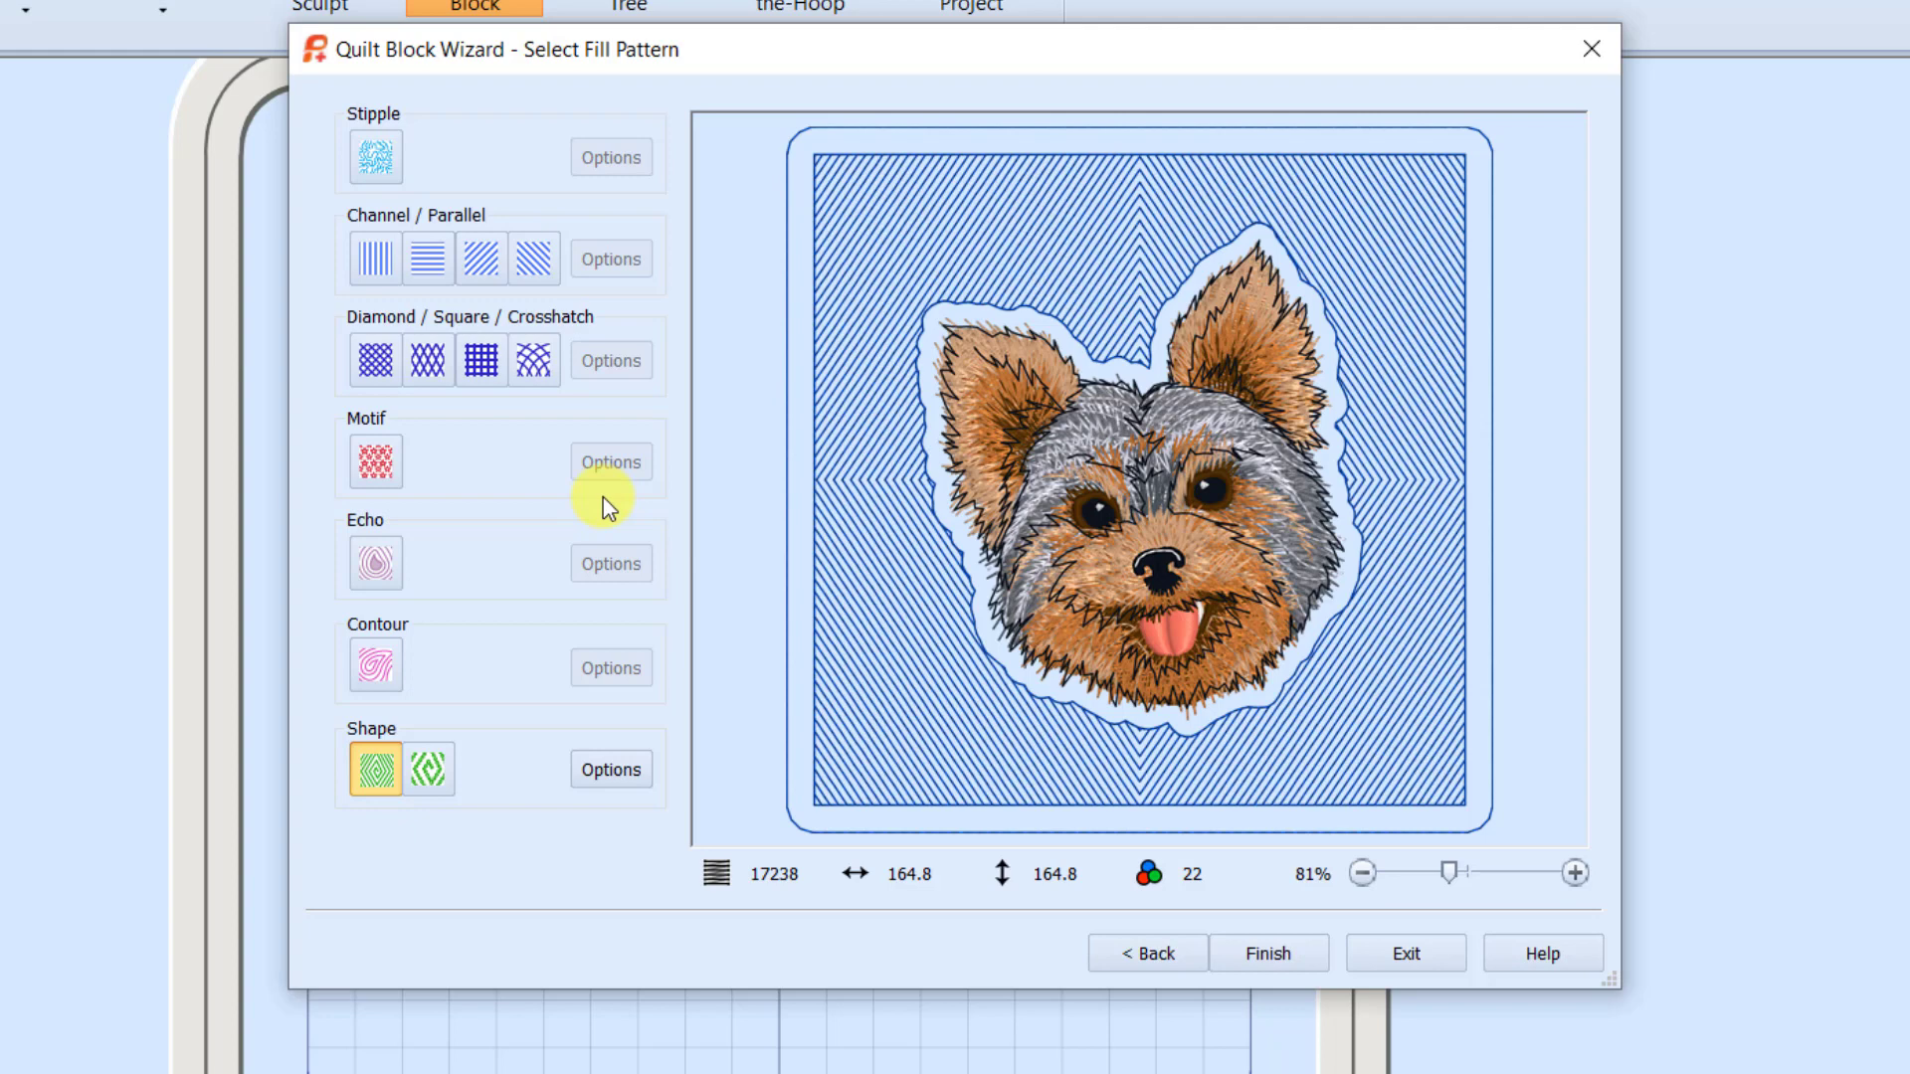
Choose the stipple fill again and finish the wizard to place the quilt block in the hoop
{"action": "left_click", "coordinate": [378, 152]}
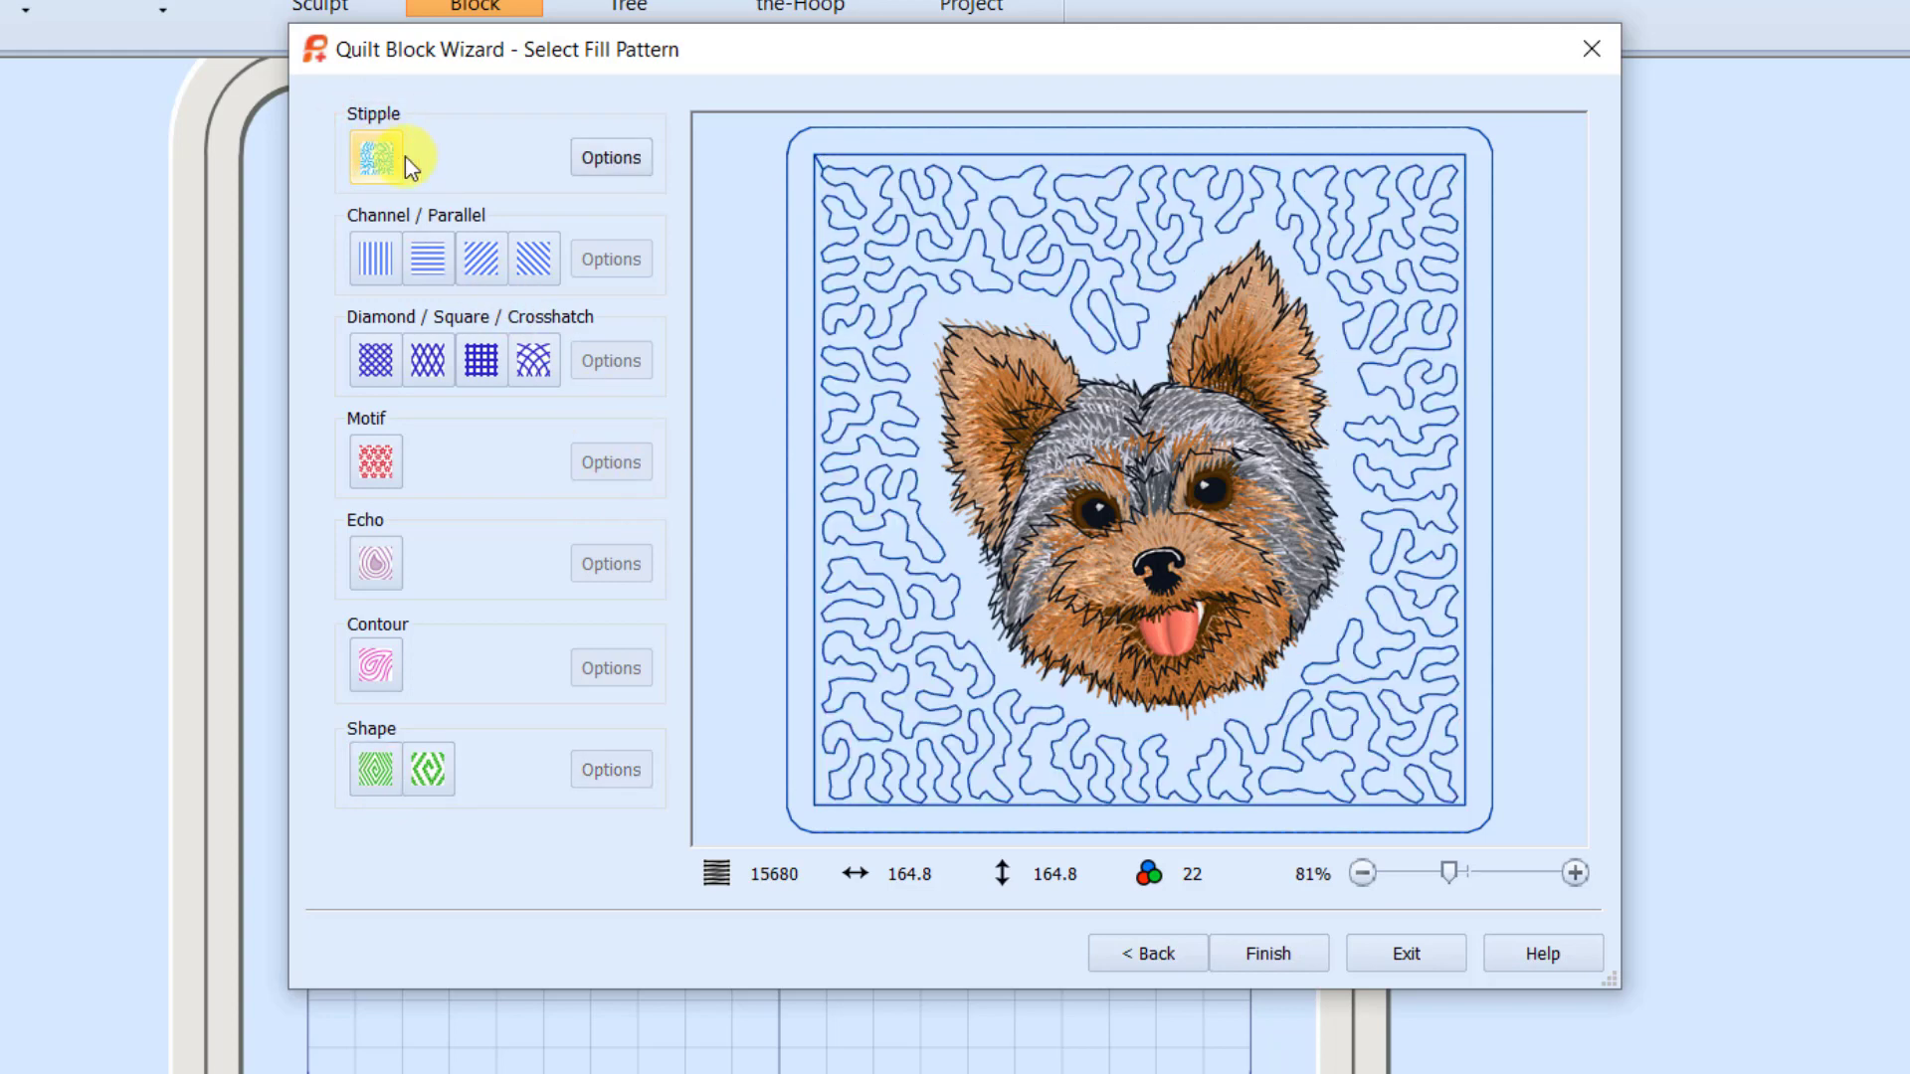
{"action": "left_click", "coordinate": [1256, 957]}
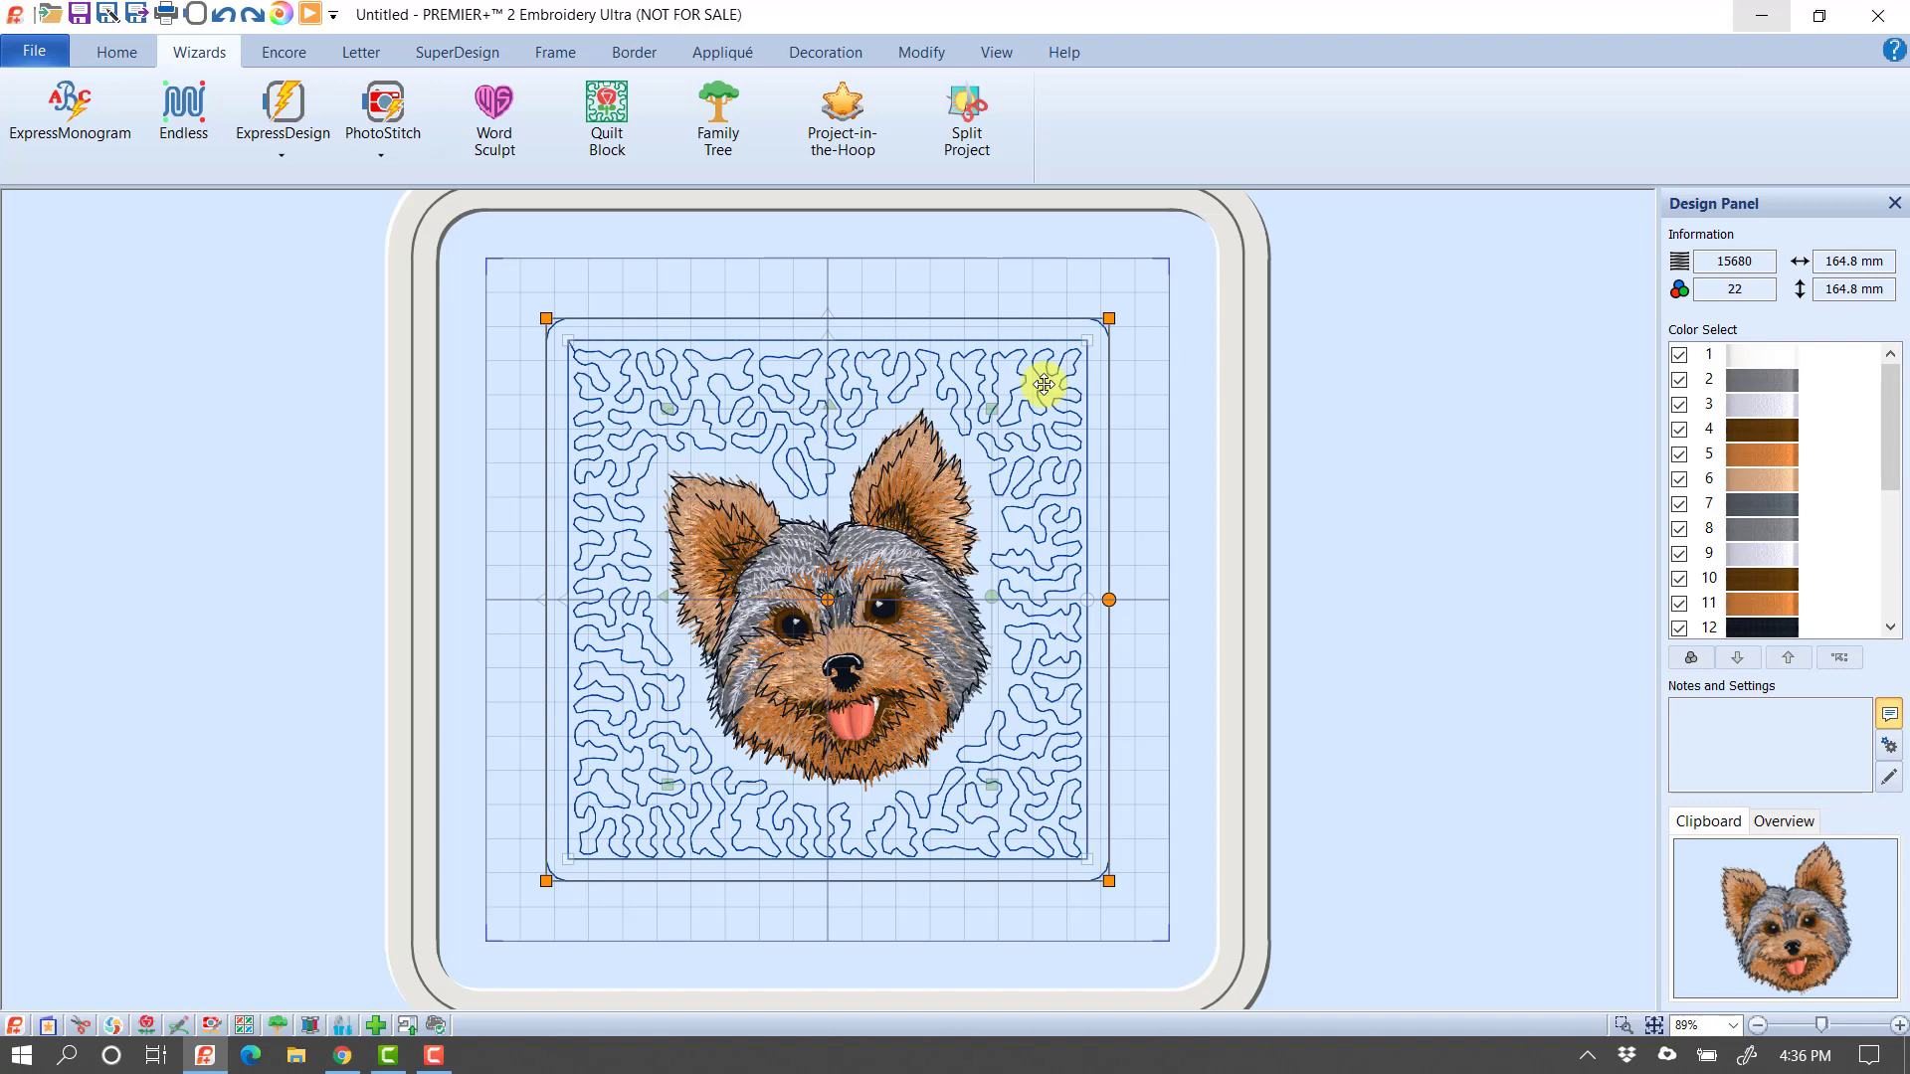
Ungroup the quilt block into its separate designs and deselect everything
{"action": "left_click", "coordinate": [117, 53]}
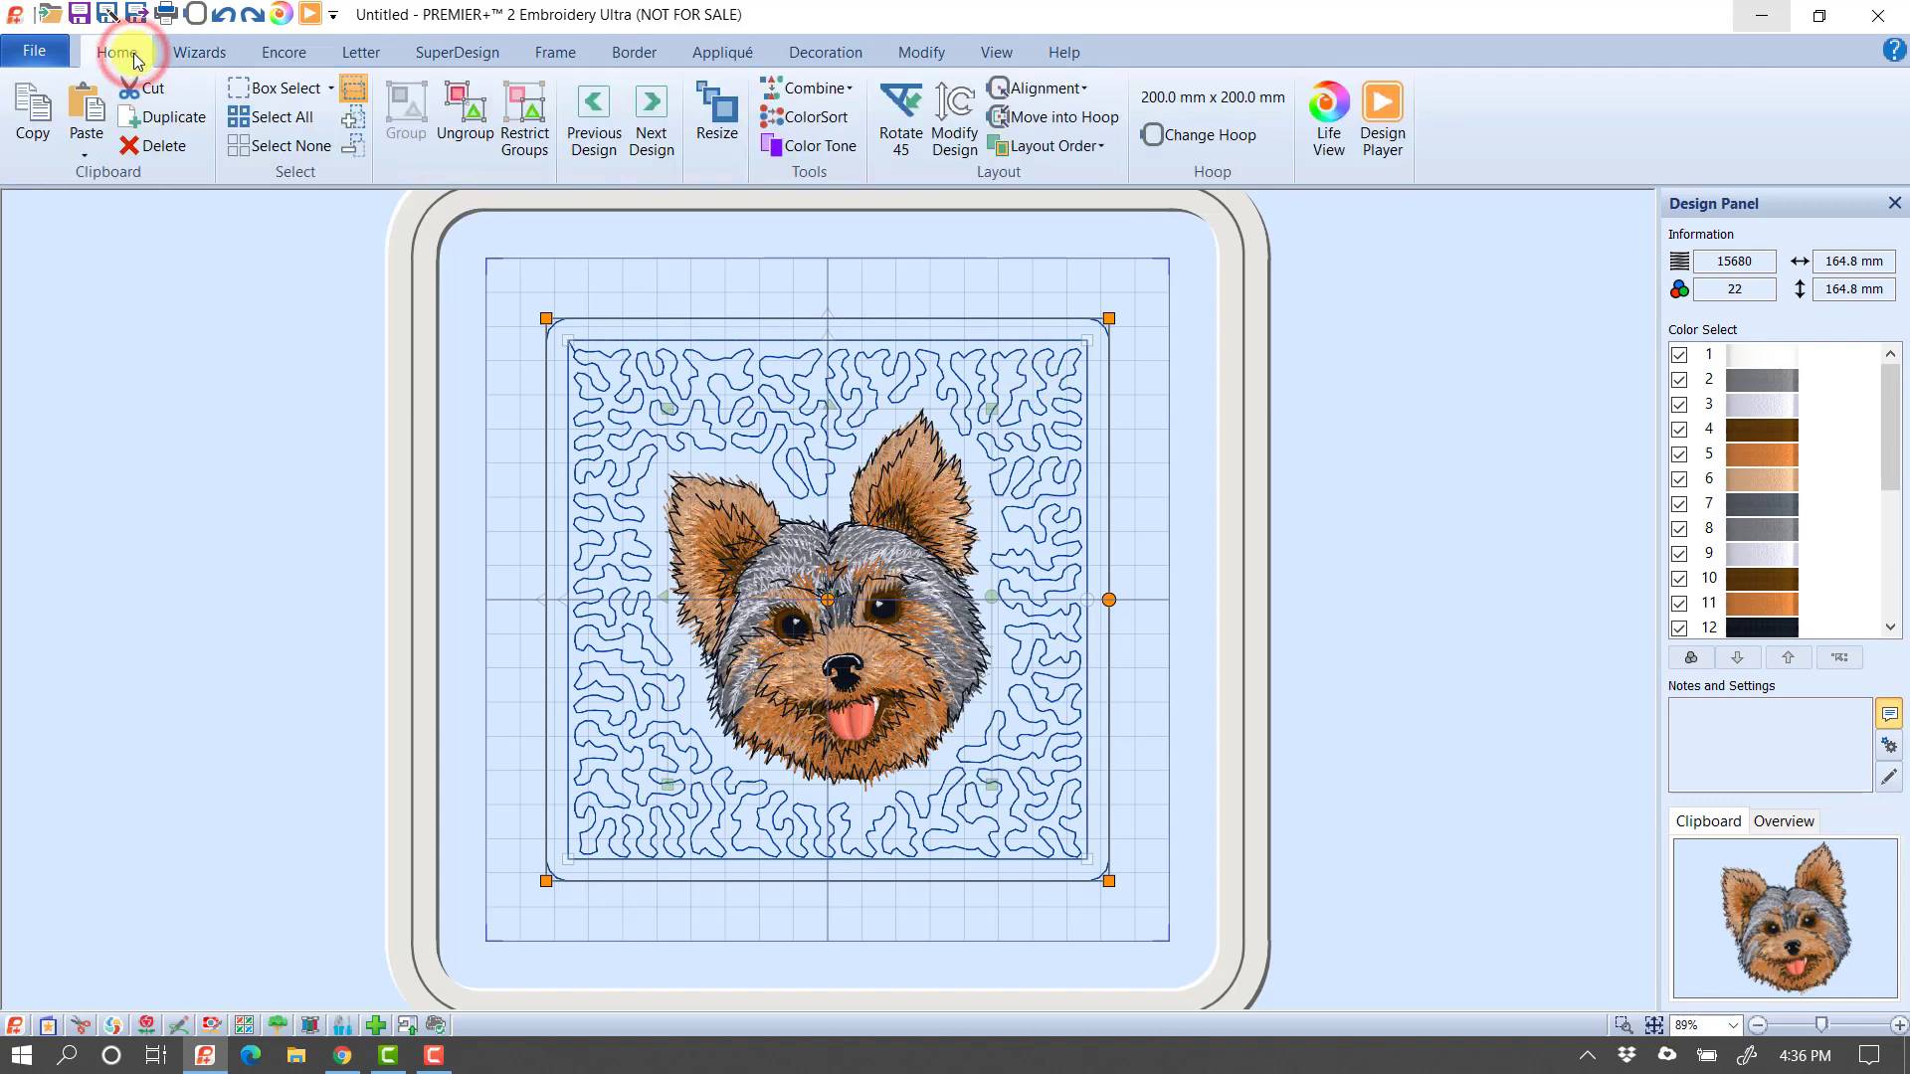
{"action": "left_click", "coordinate": [466, 137]}
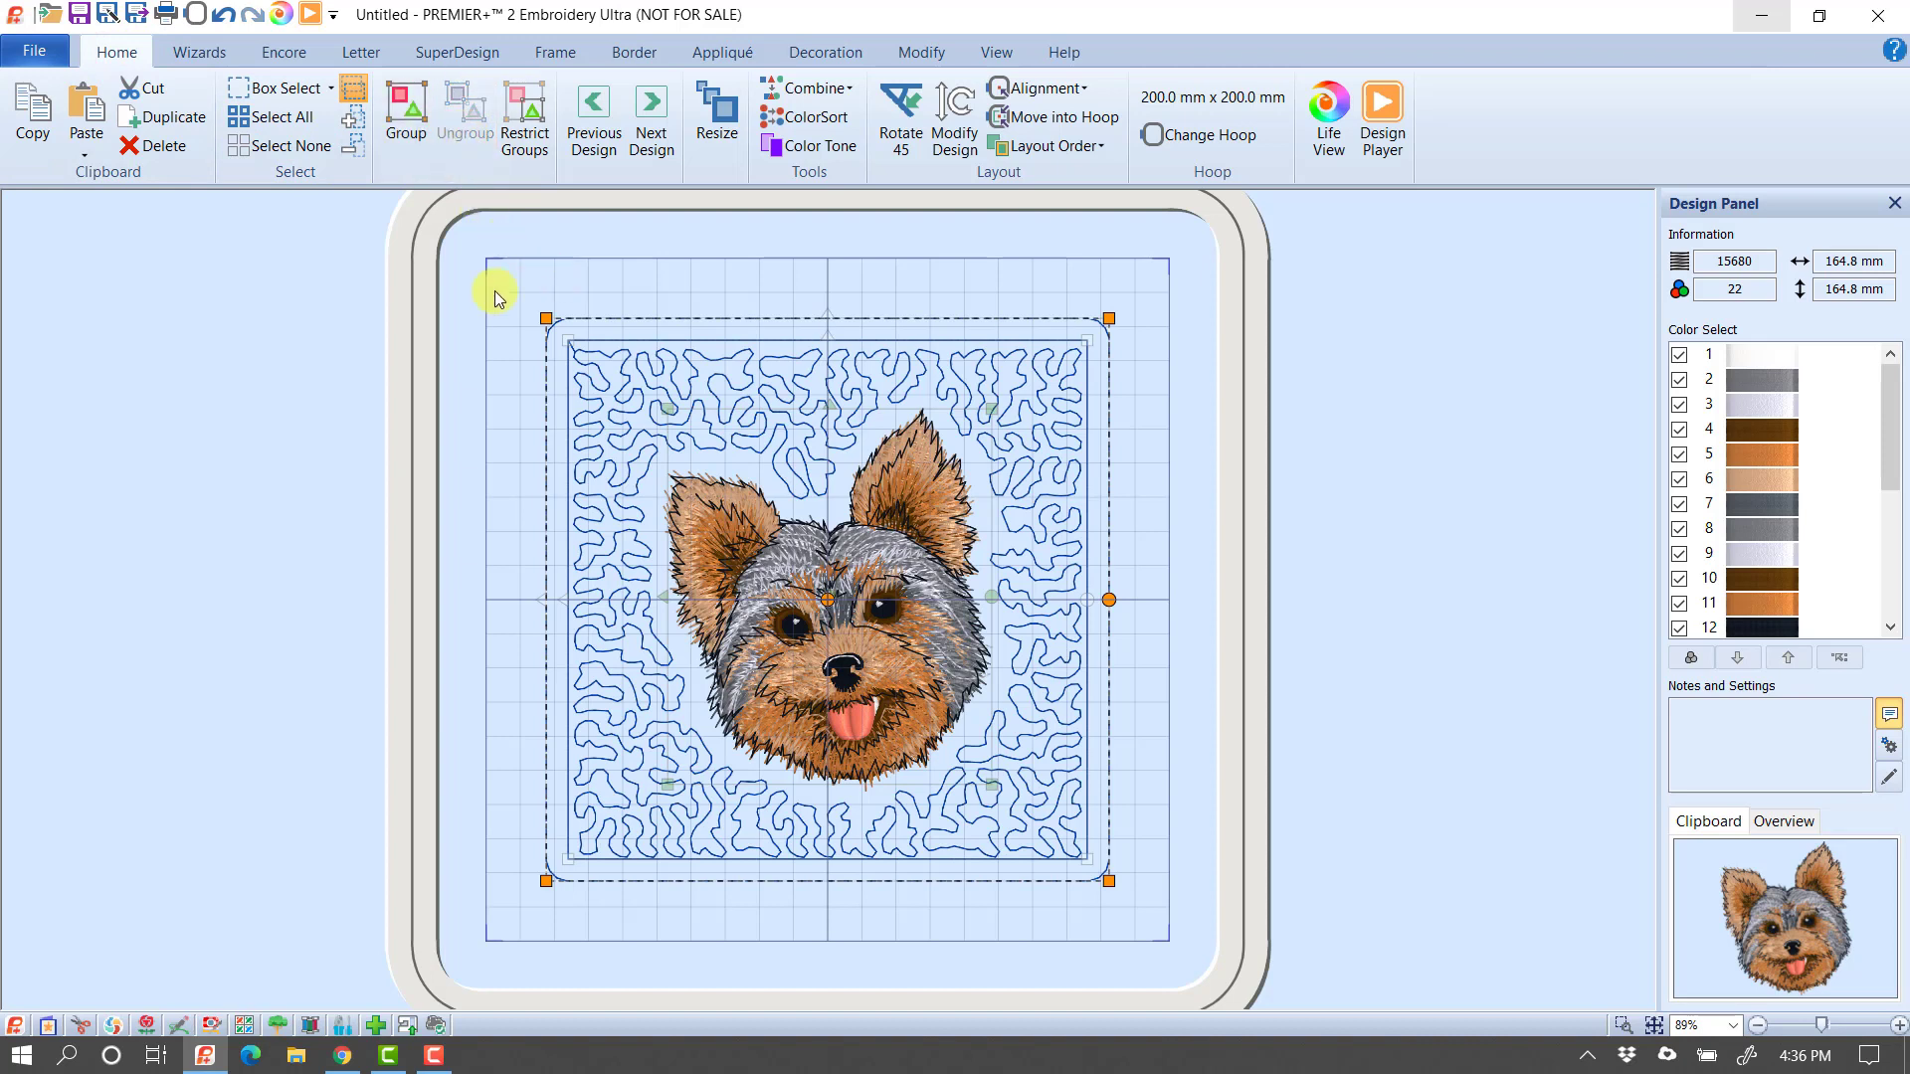
{"action": "left_click", "coordinate": [1368, 331]}
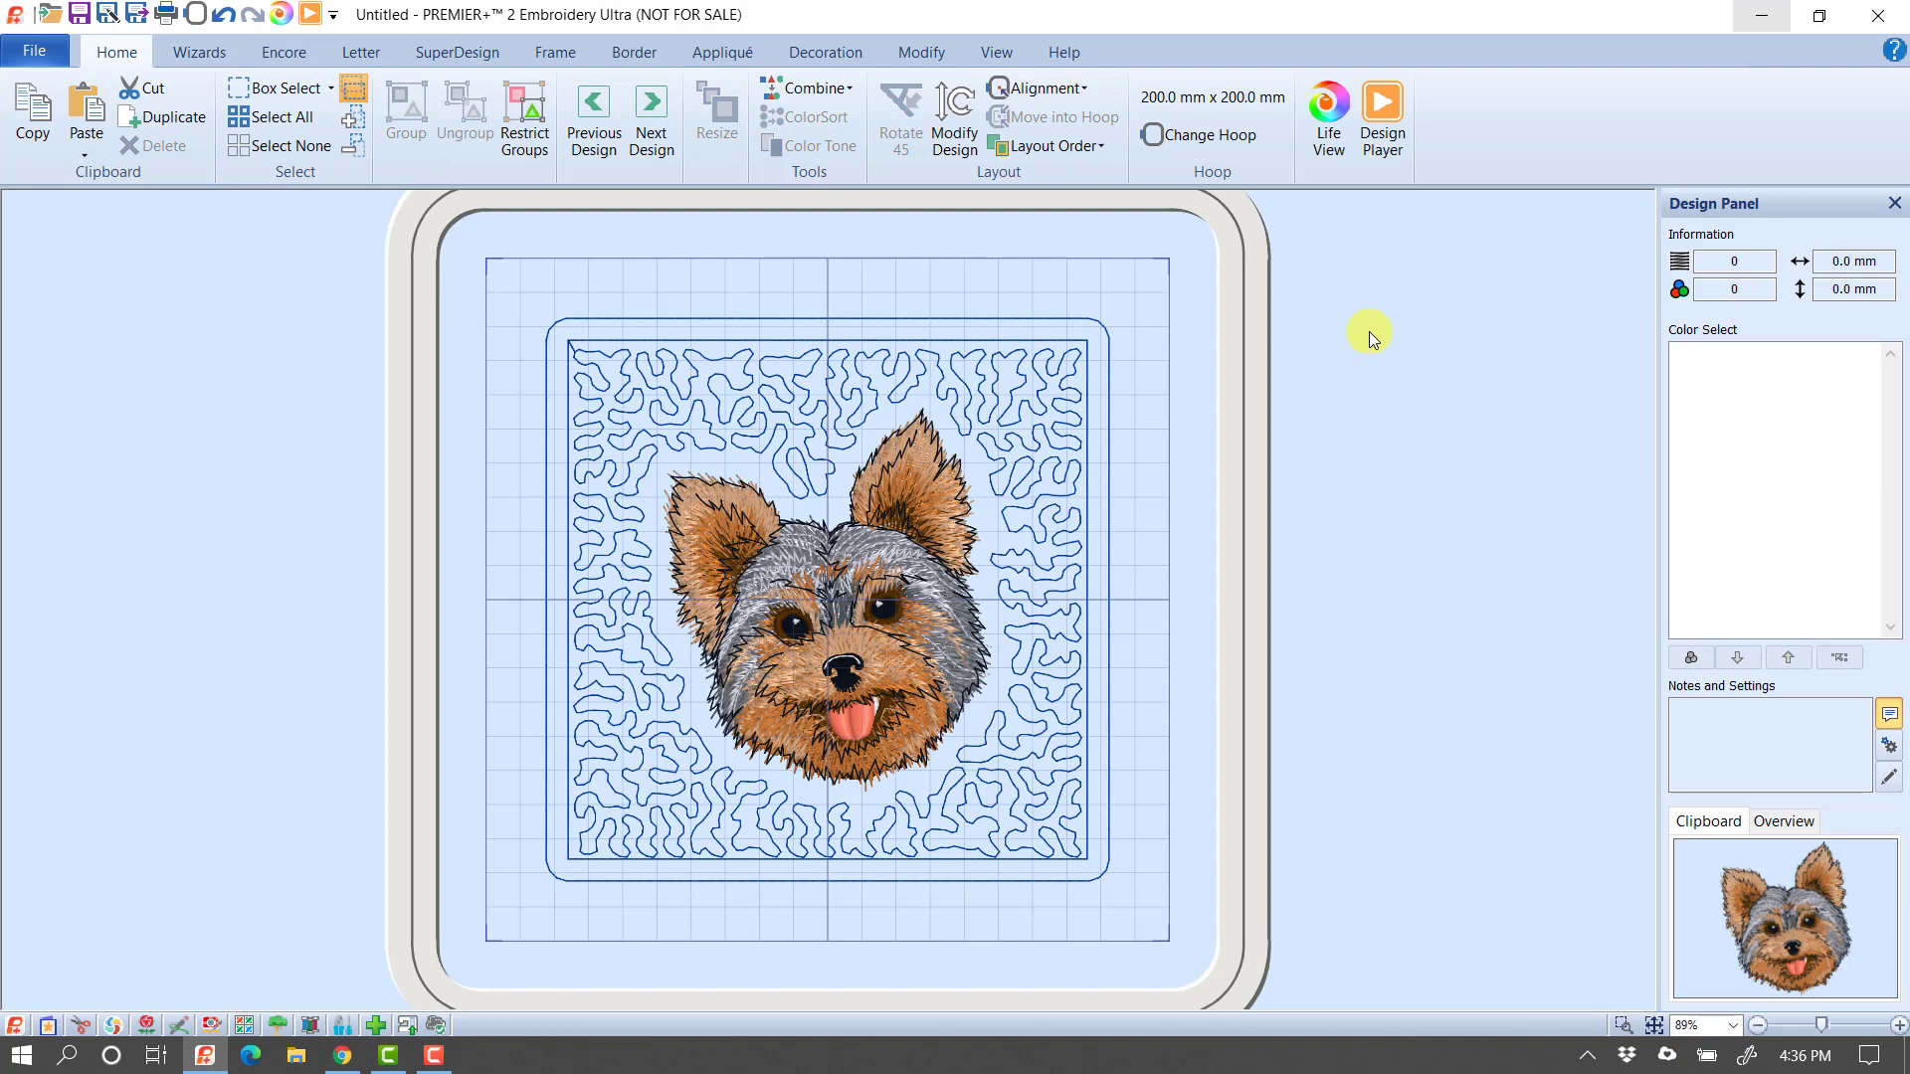
Cycle through the block's parts to the outer rounded outline and change its thread to Robison-Anton Rayon 40 number 2419, Very Red
{"action": "left_click", "coordinate": [651, 140]}
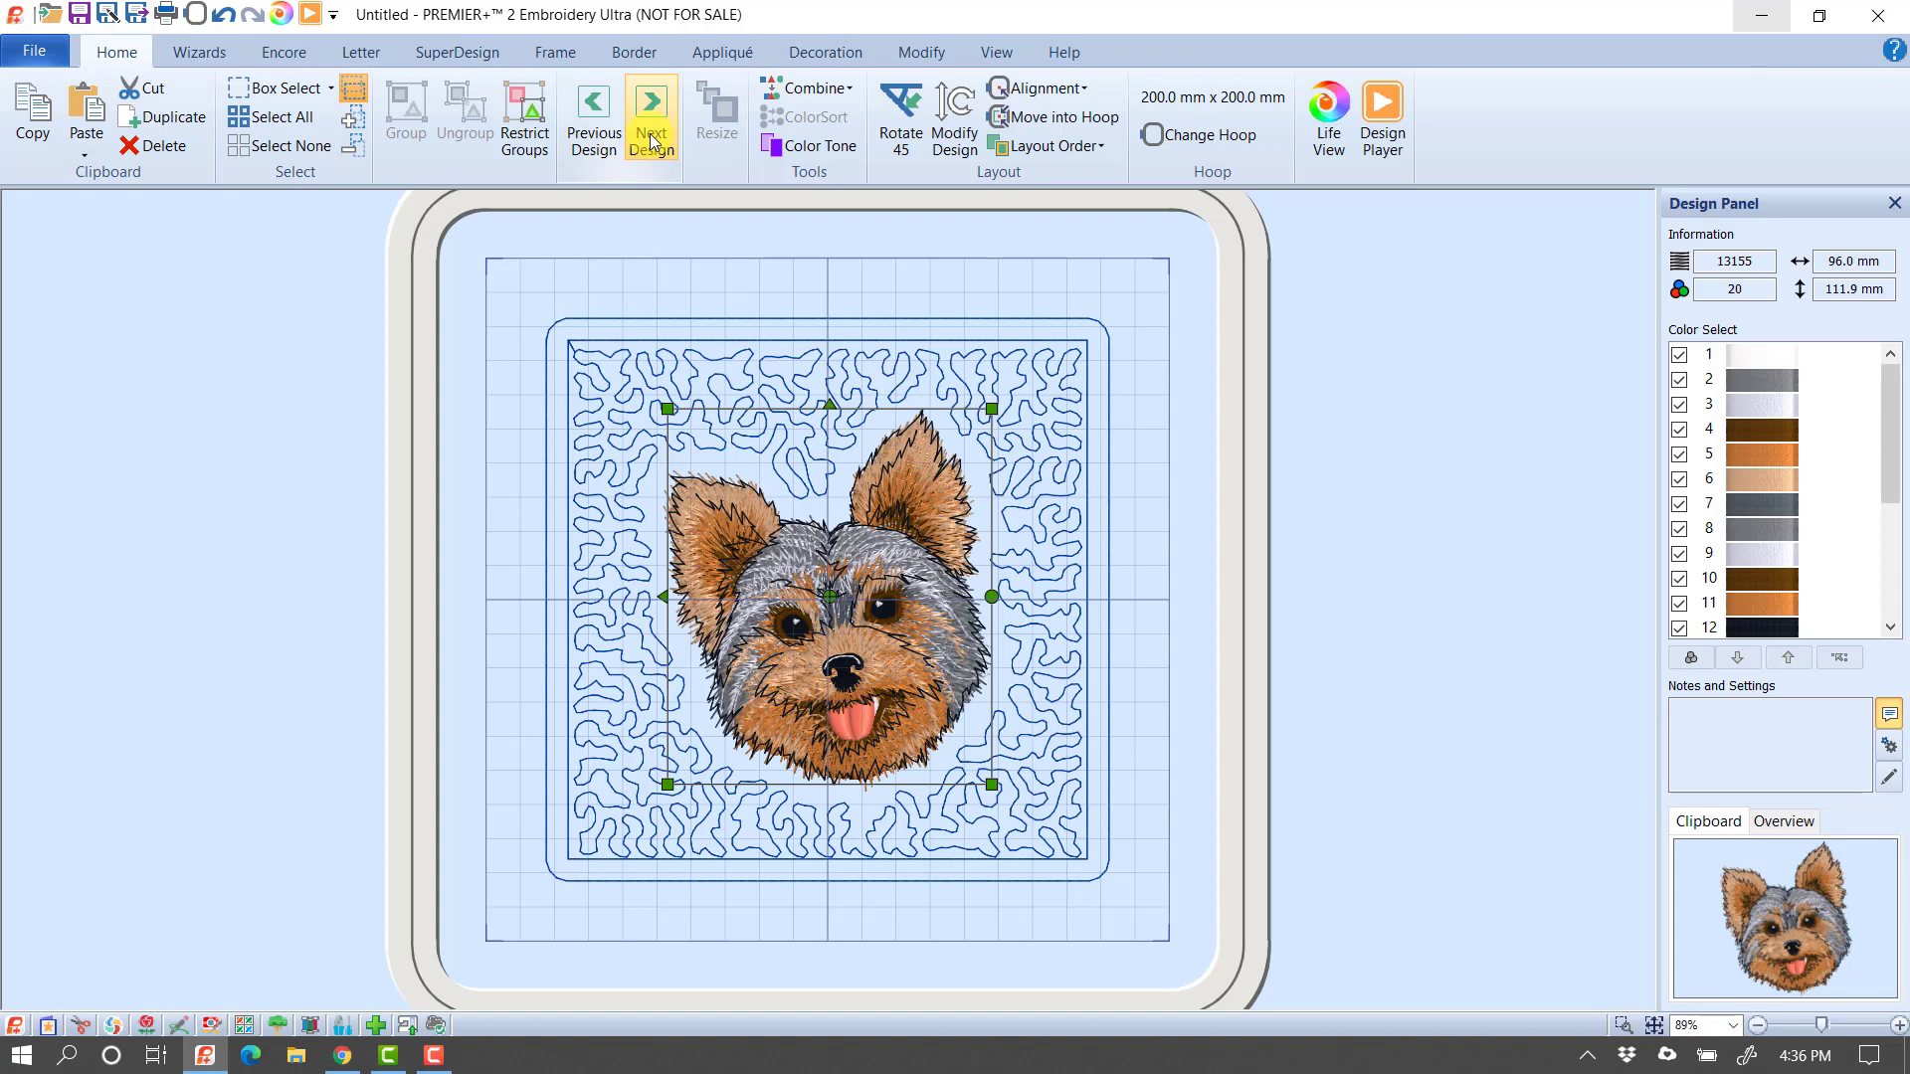
{"action": "left_click", "coordinate": [652, 142]}
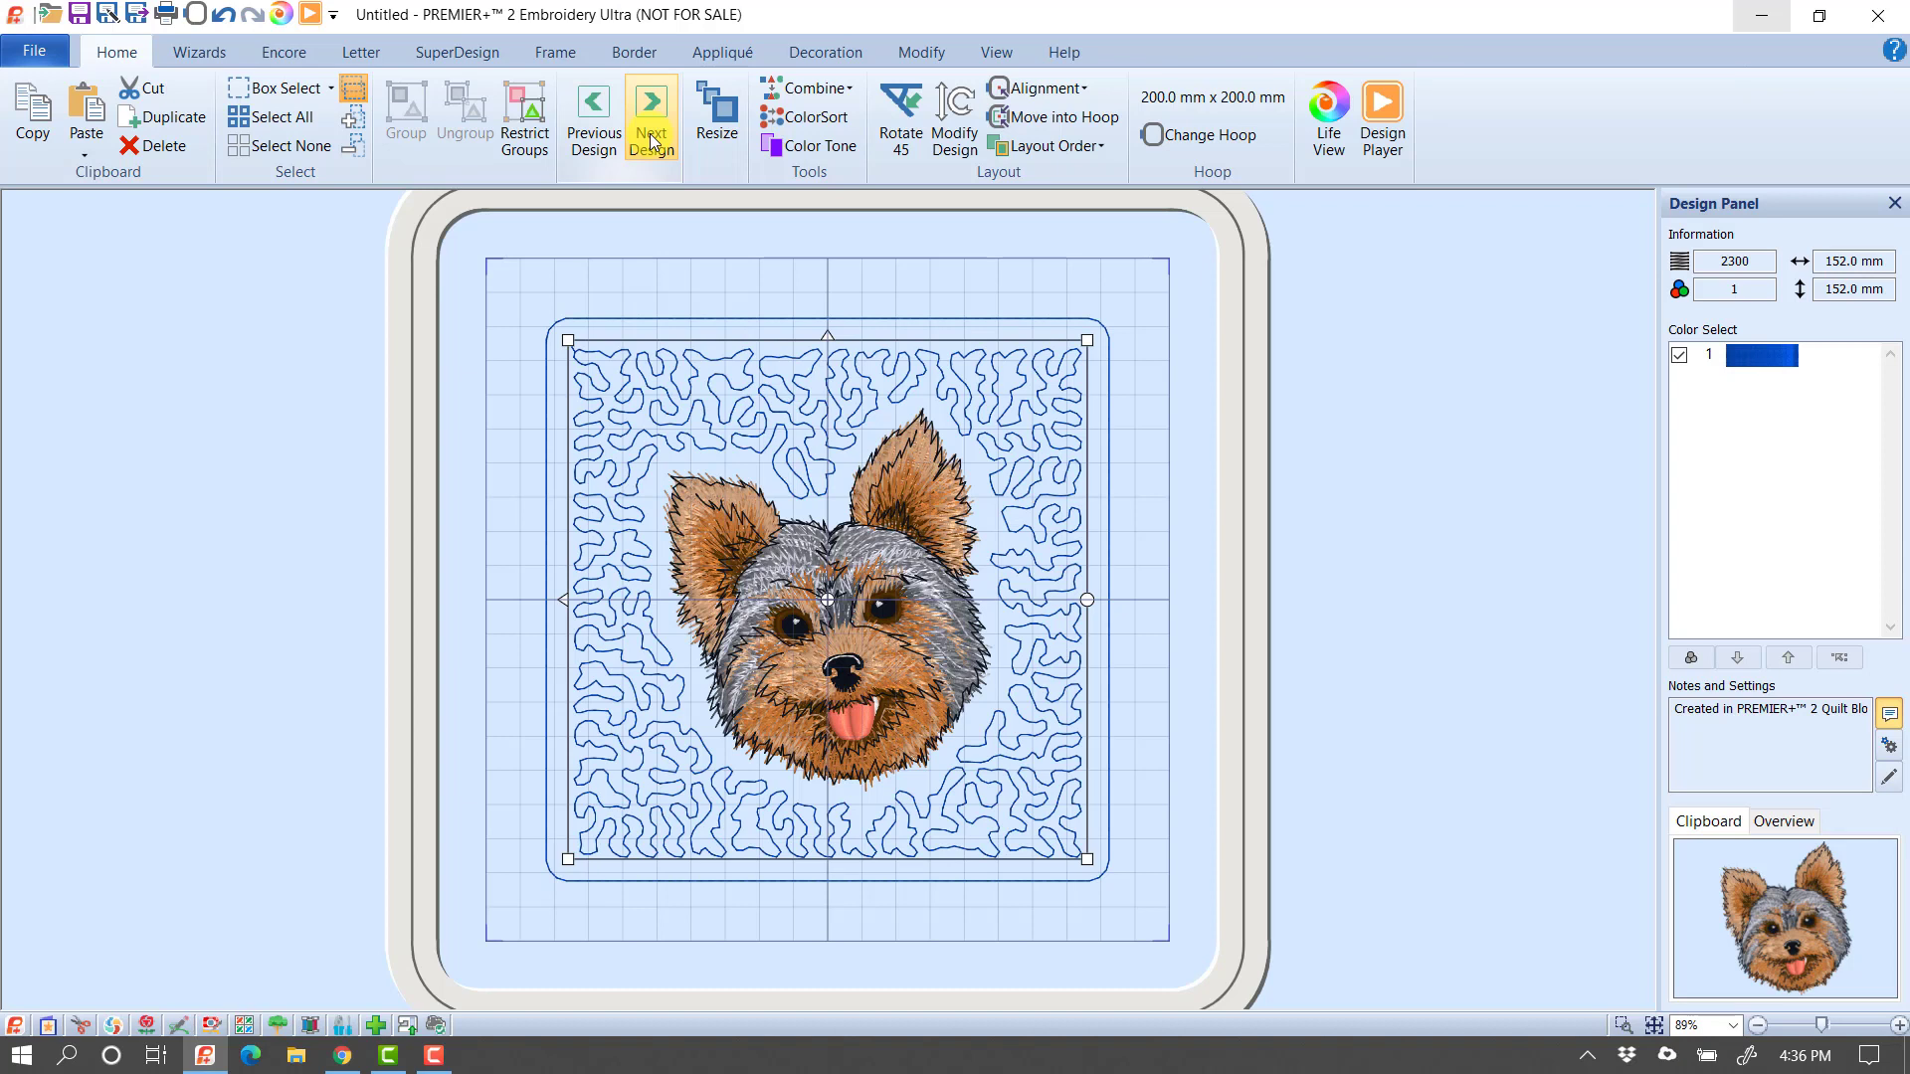
{"action": "left_click", "coordinate": [651, 142]}
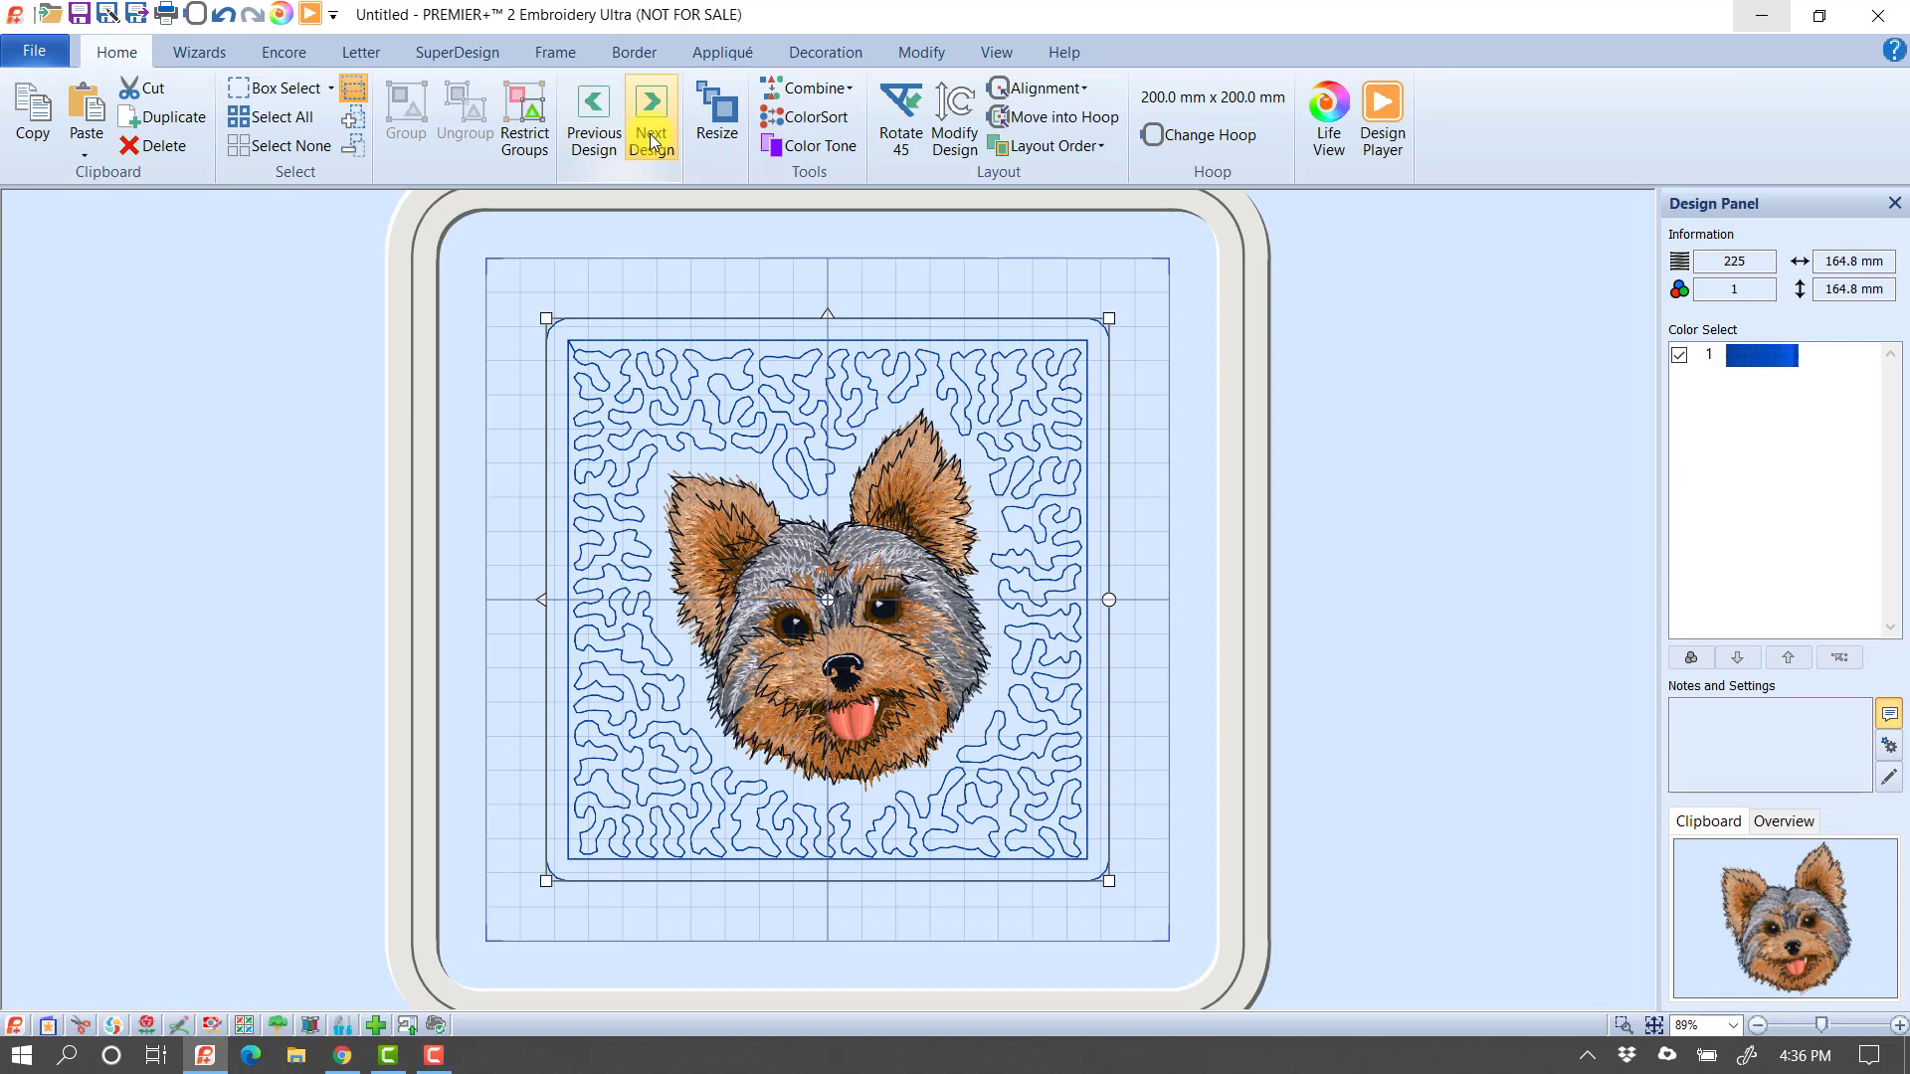
{"action": "left_click", "coordinate": [1740, 363]}
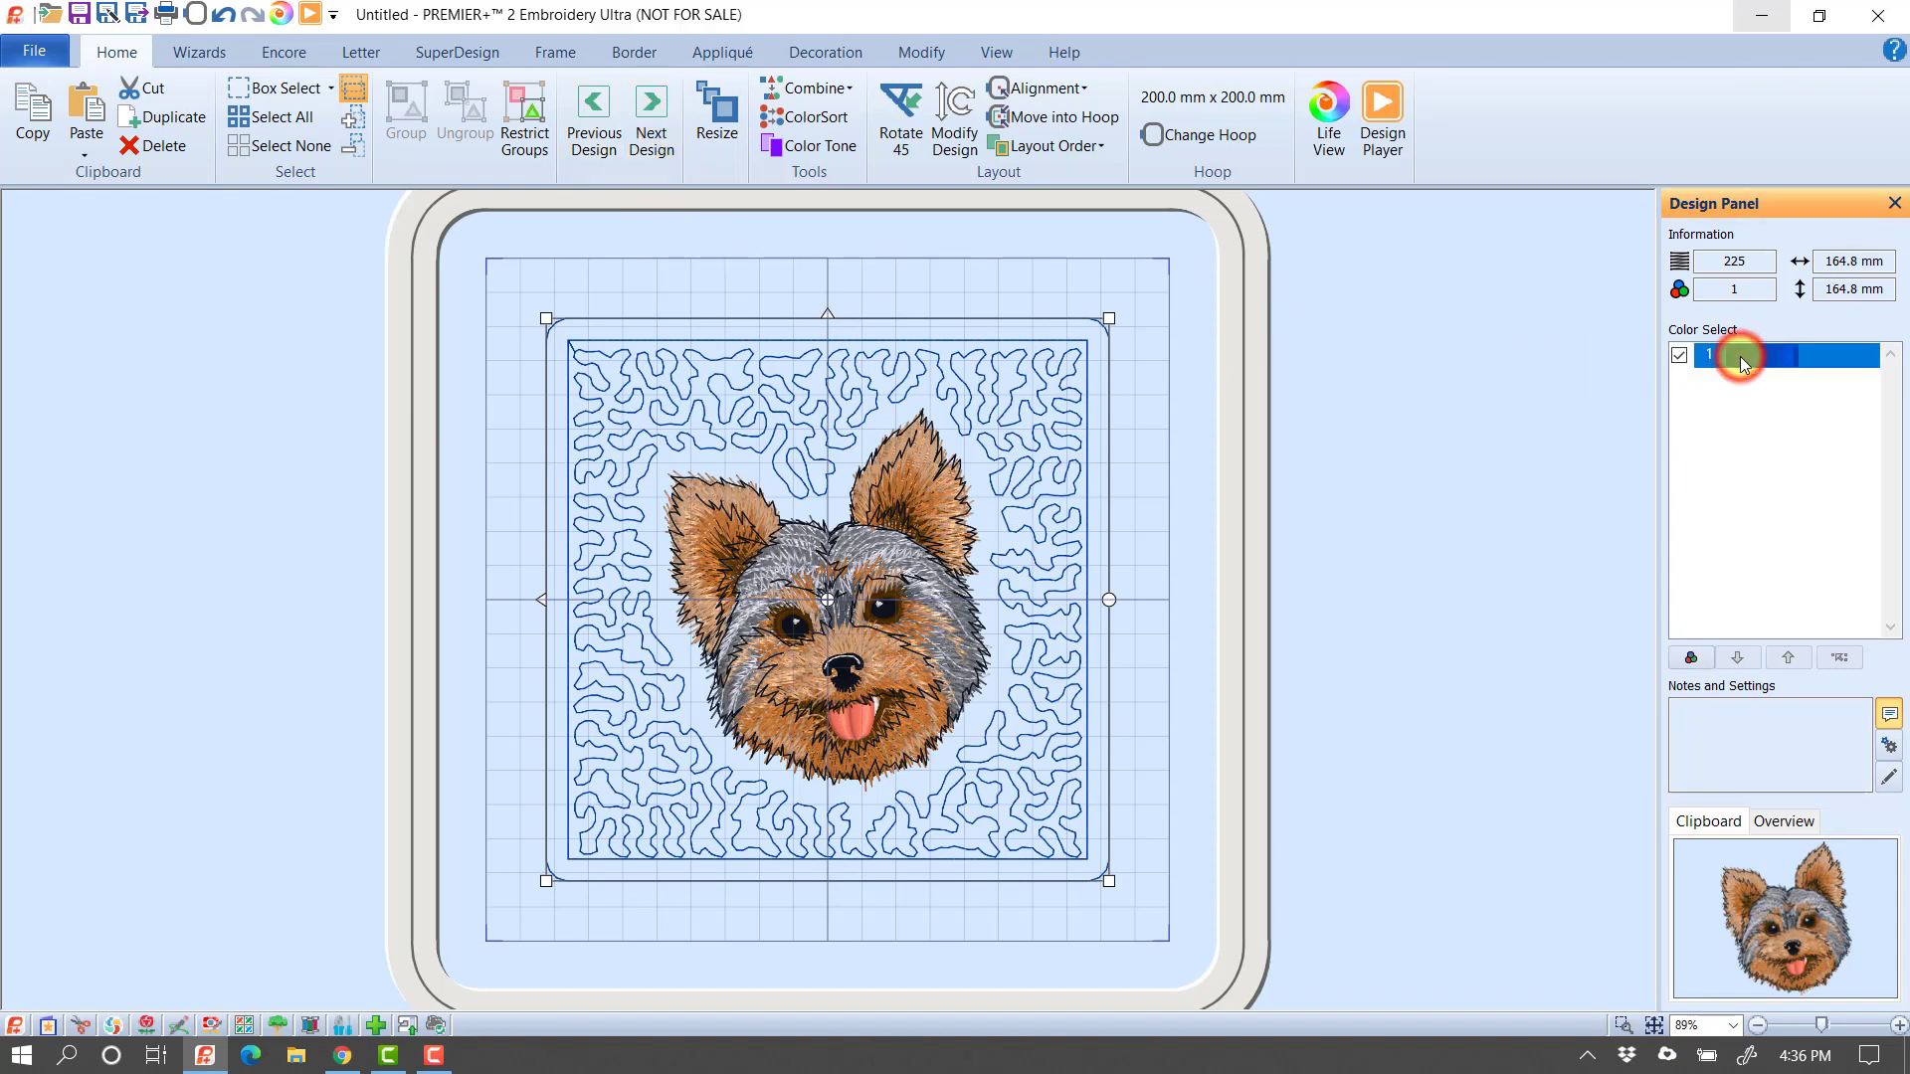
{"action": "double_click", "coordinate": [1745, 356]}
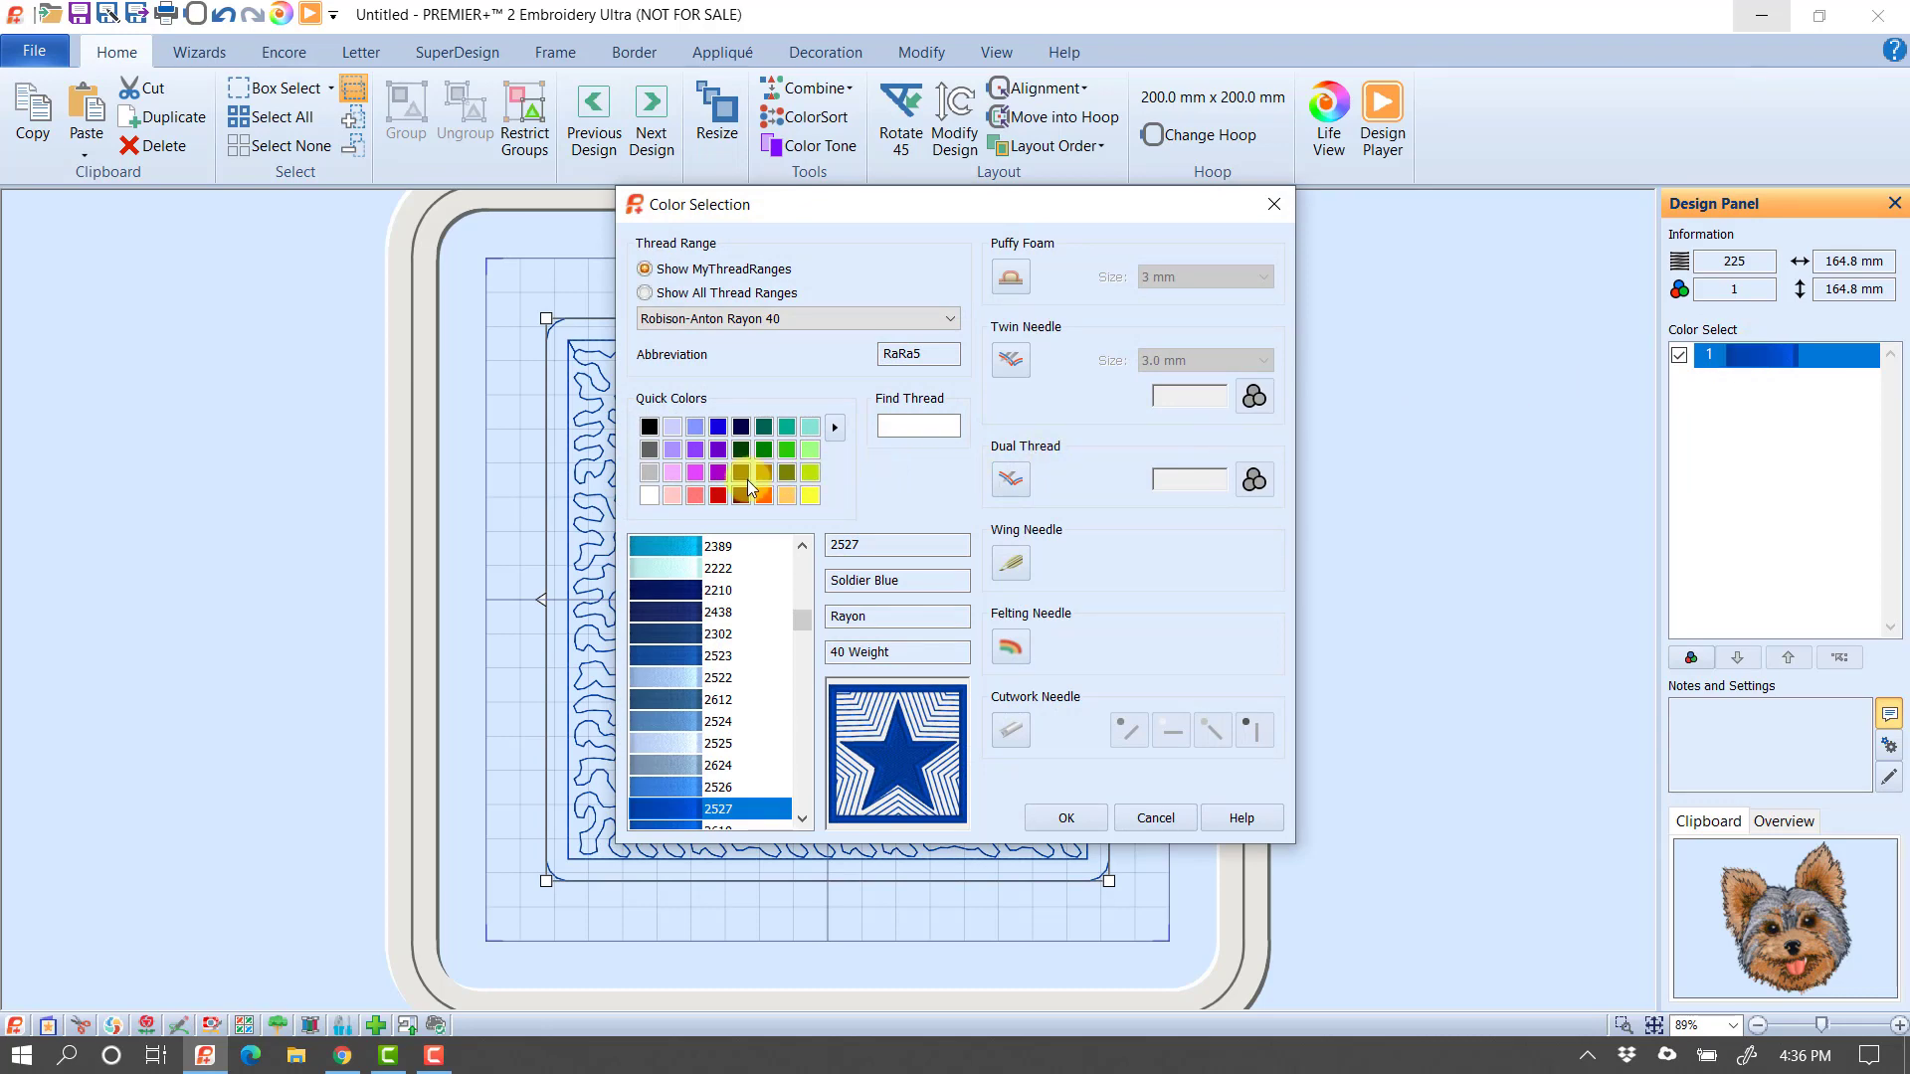
{"action": "left_click", "coordinate": [718, 497]}
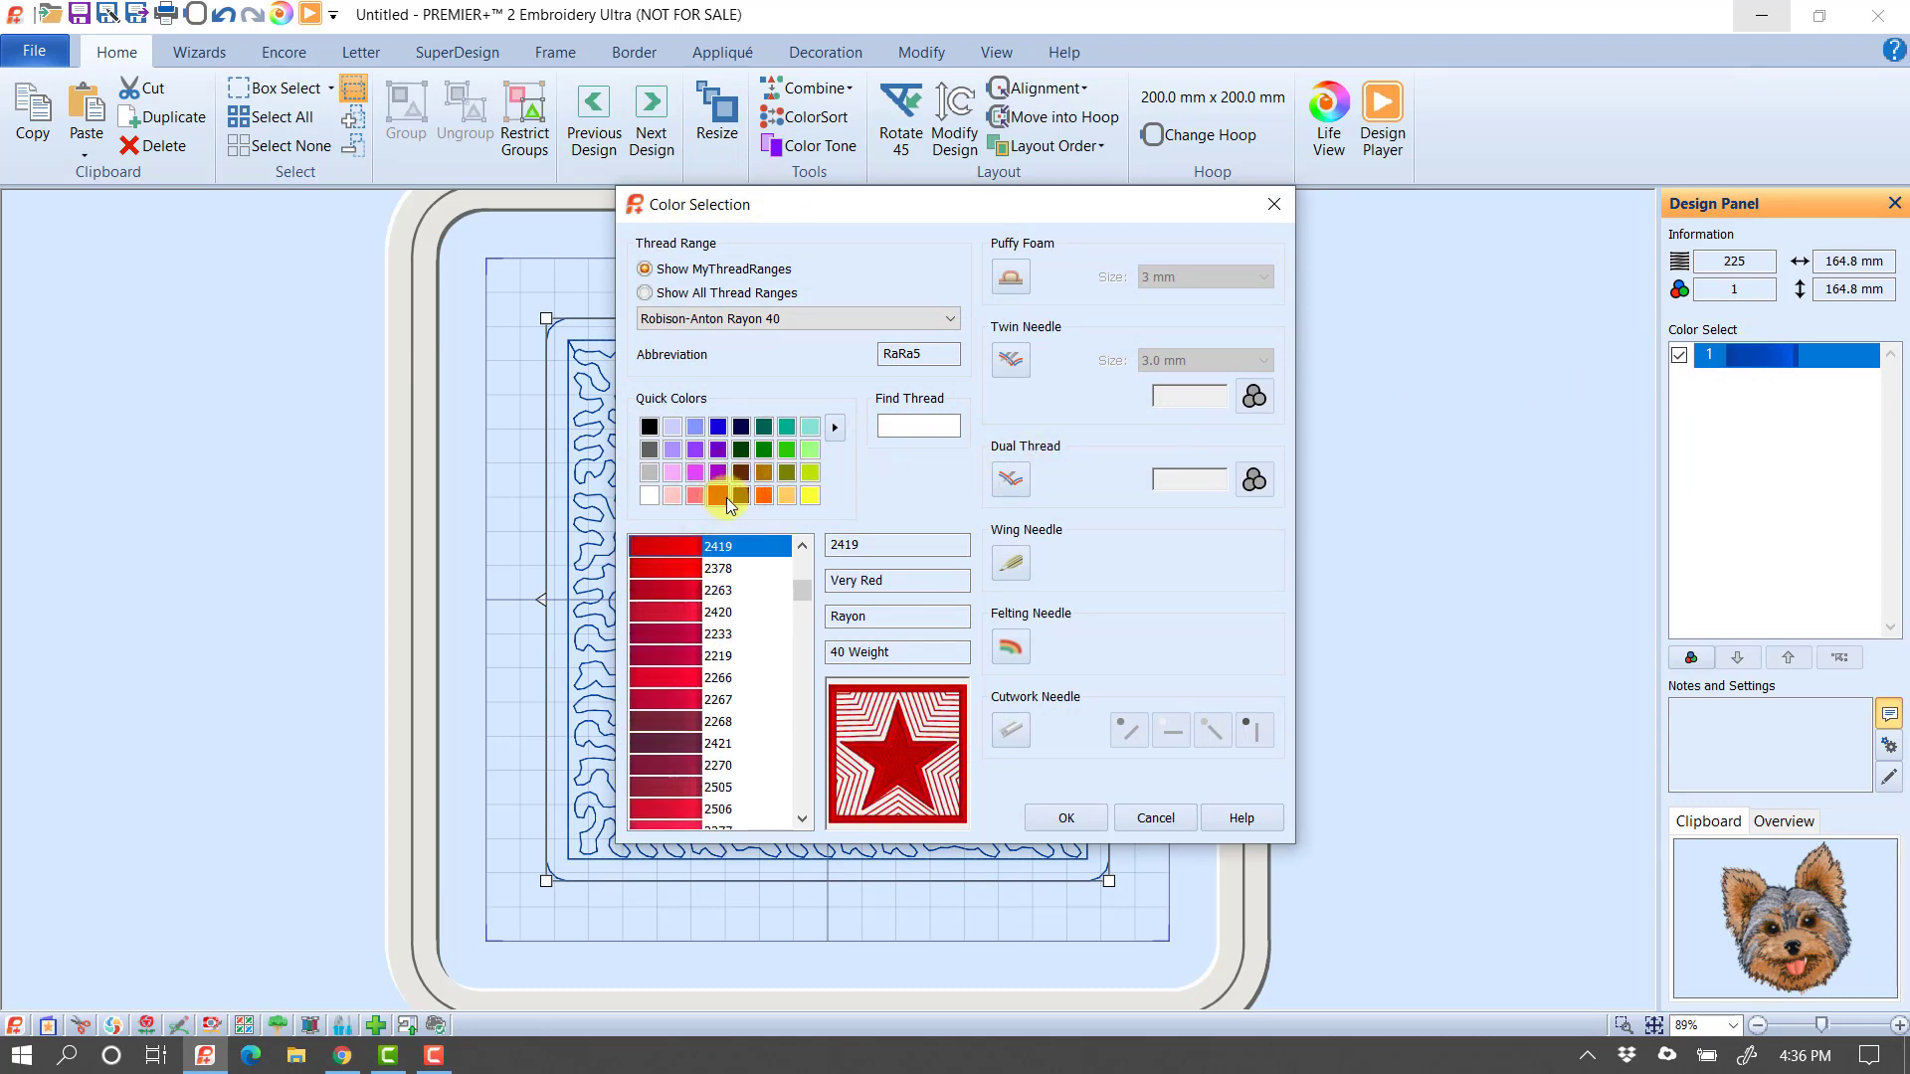
{"action": "left_click", "coordinate": [1064, 819]}
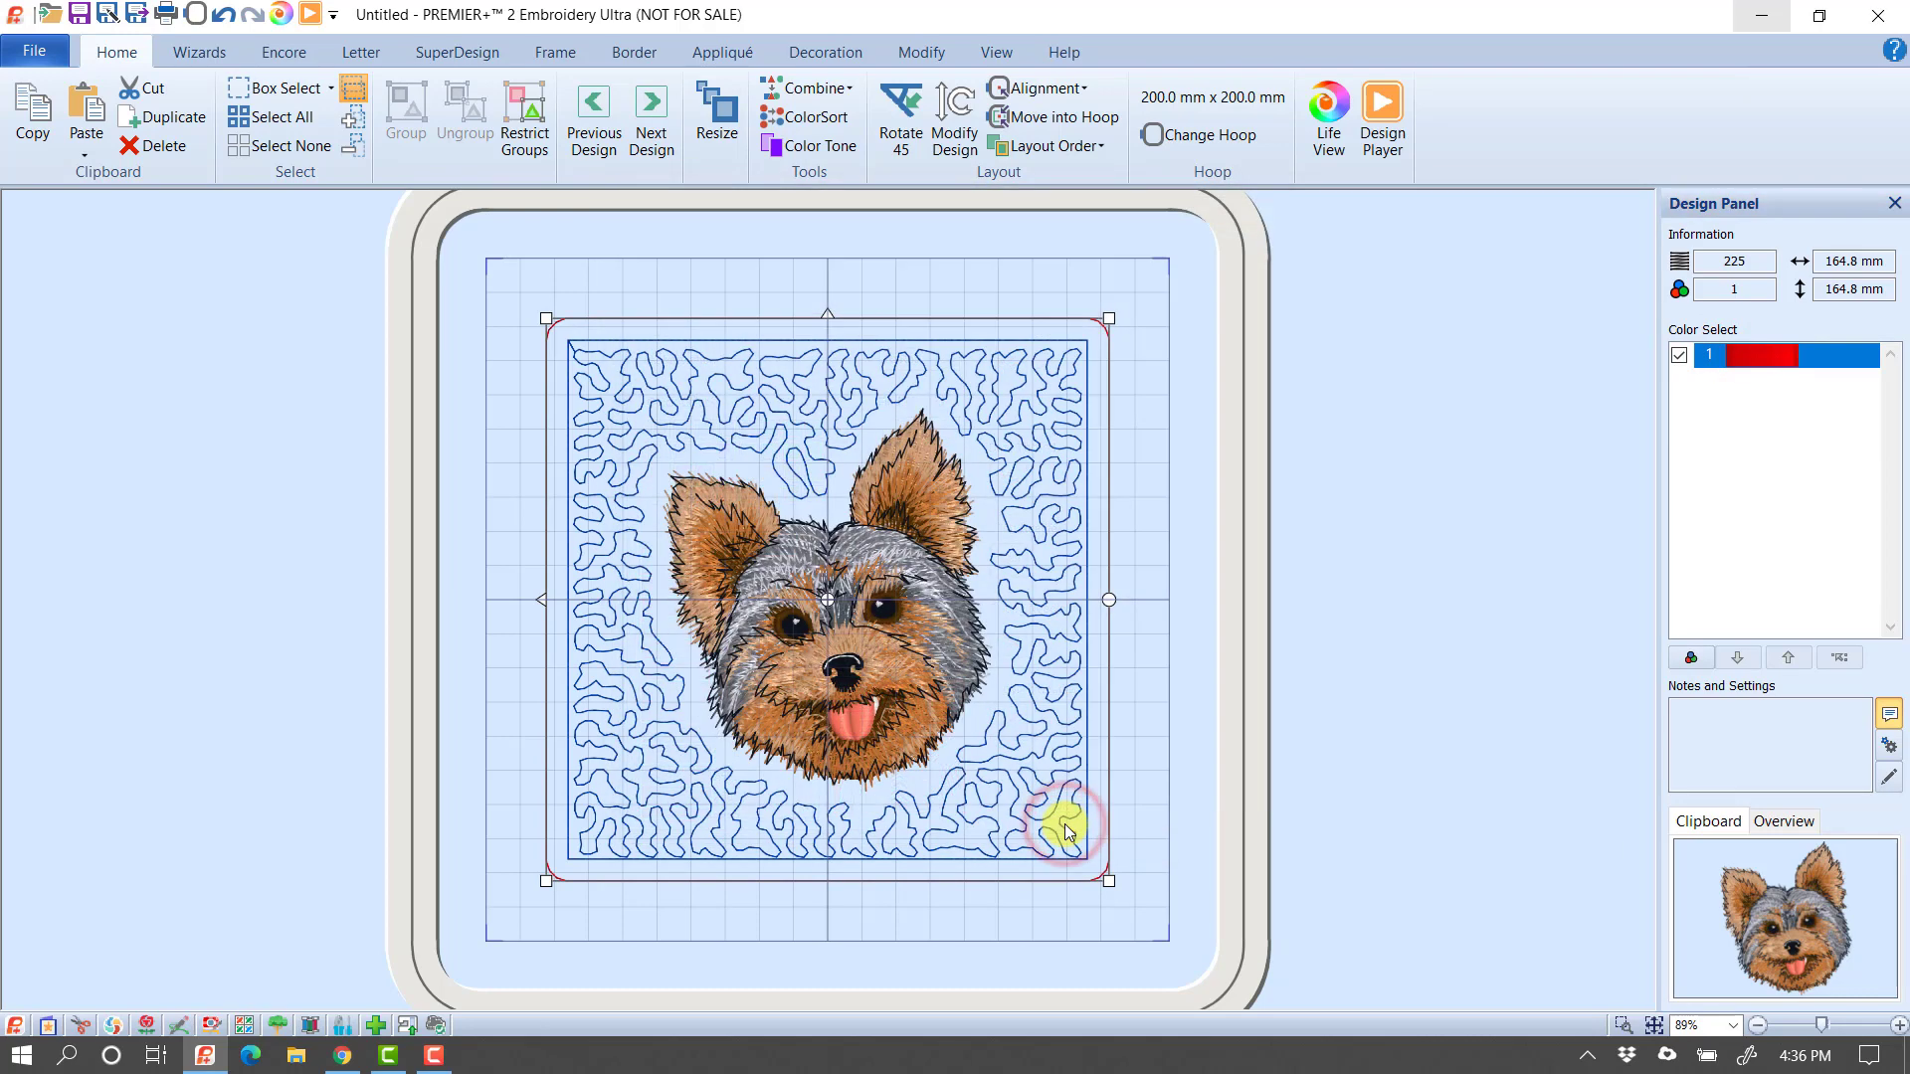
Open the Design Player to preview how the quilt block stitches out
{"action": "left_click", "coordinate": [1387, 129]}
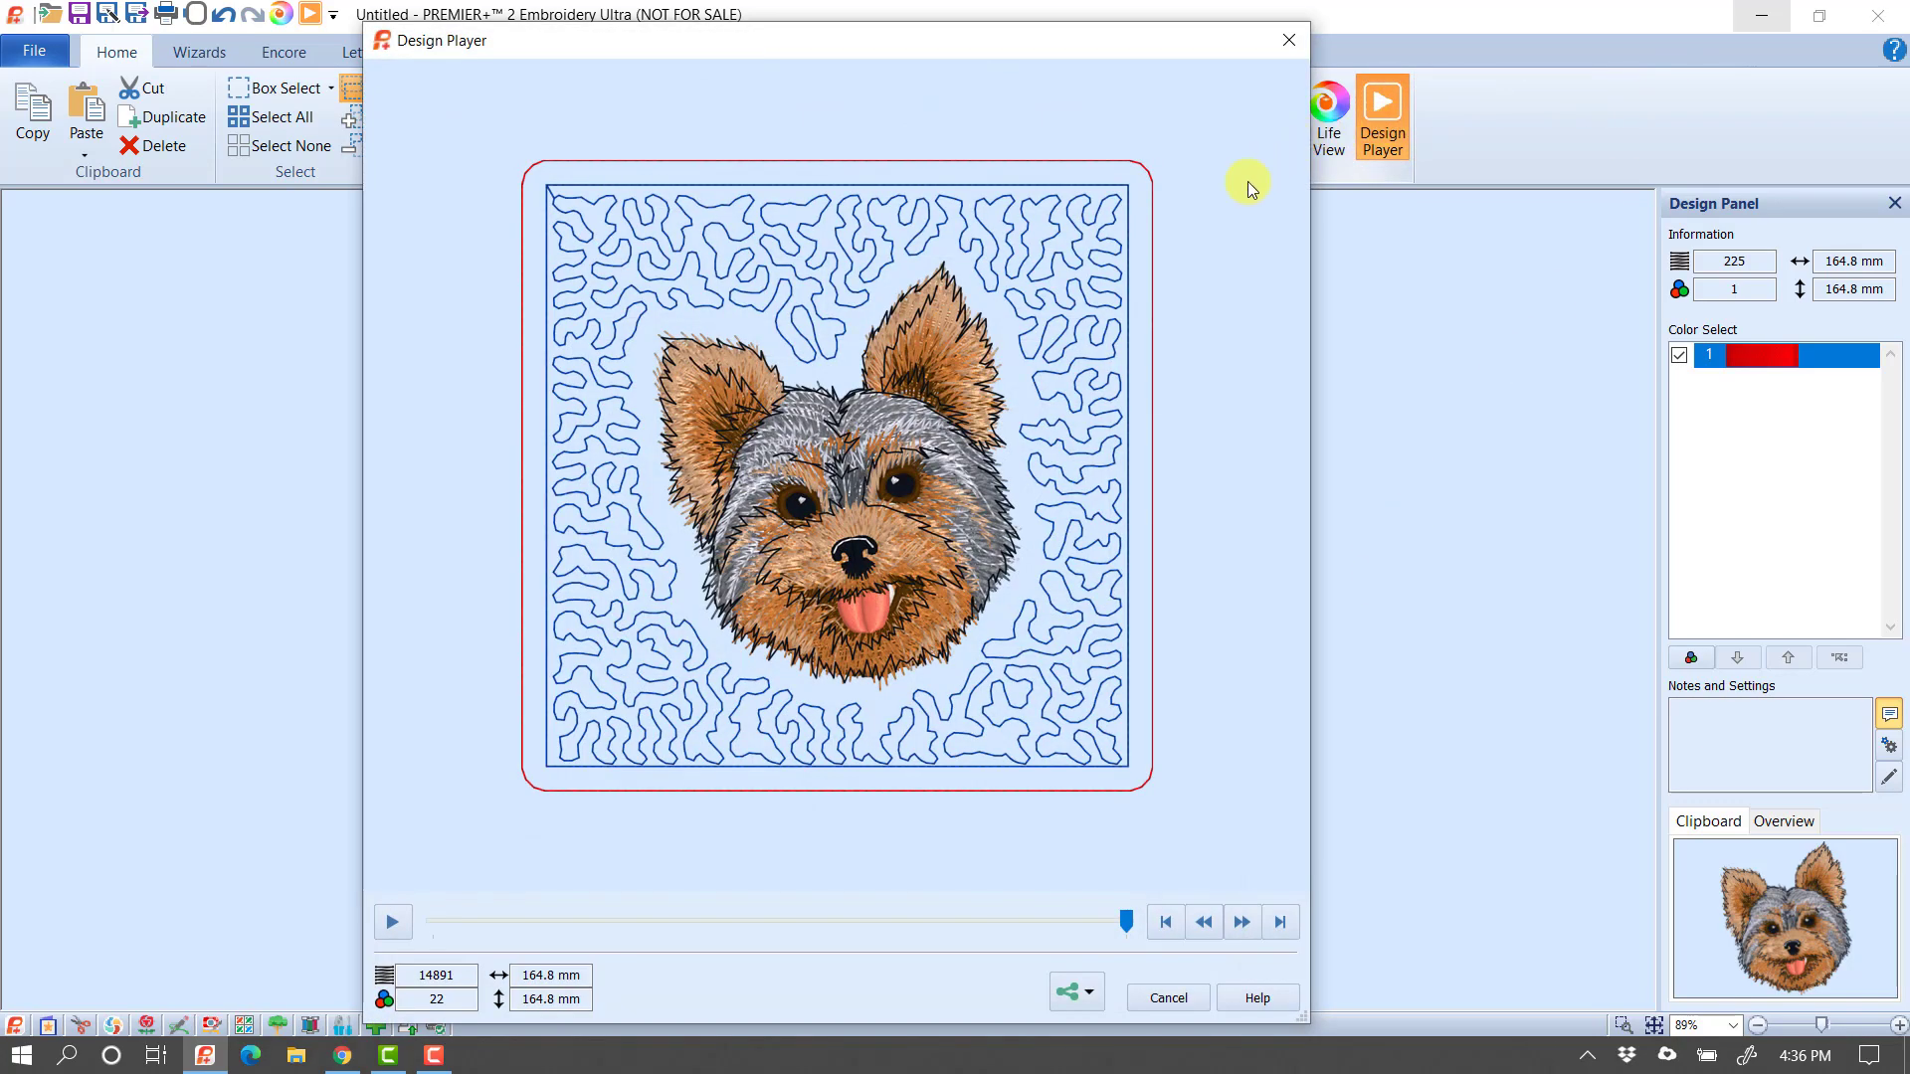